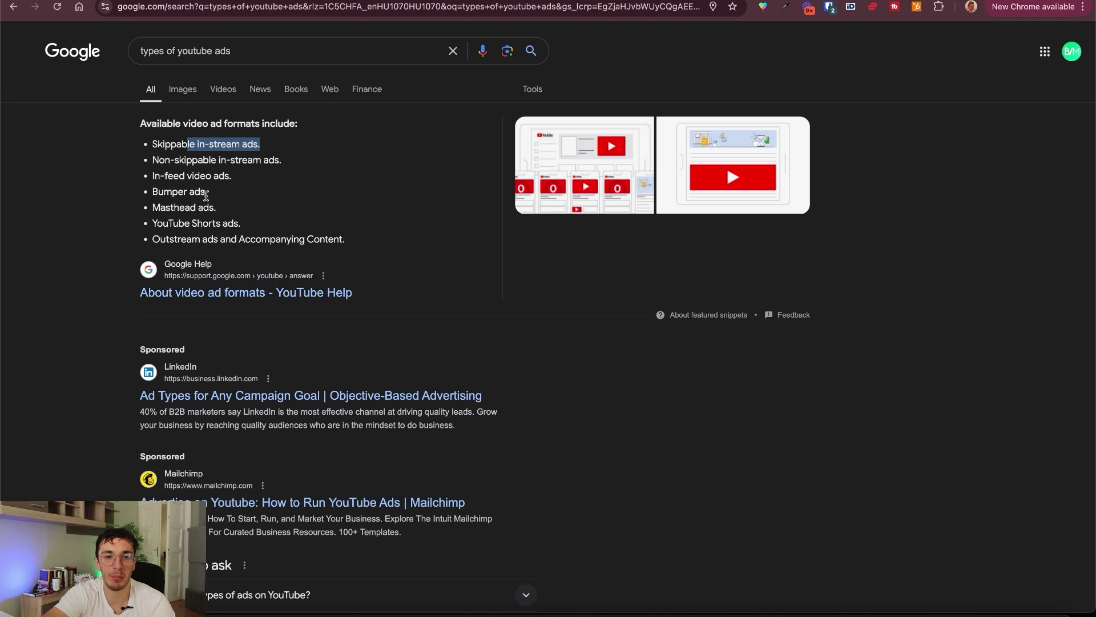
- Highlight 'YouTube Shorts ads' in the featured snippet listing YouTube ad types
{"action": "left_click_drag", "start_coordinate": [179, 224], "coordinate": [239, 224]}
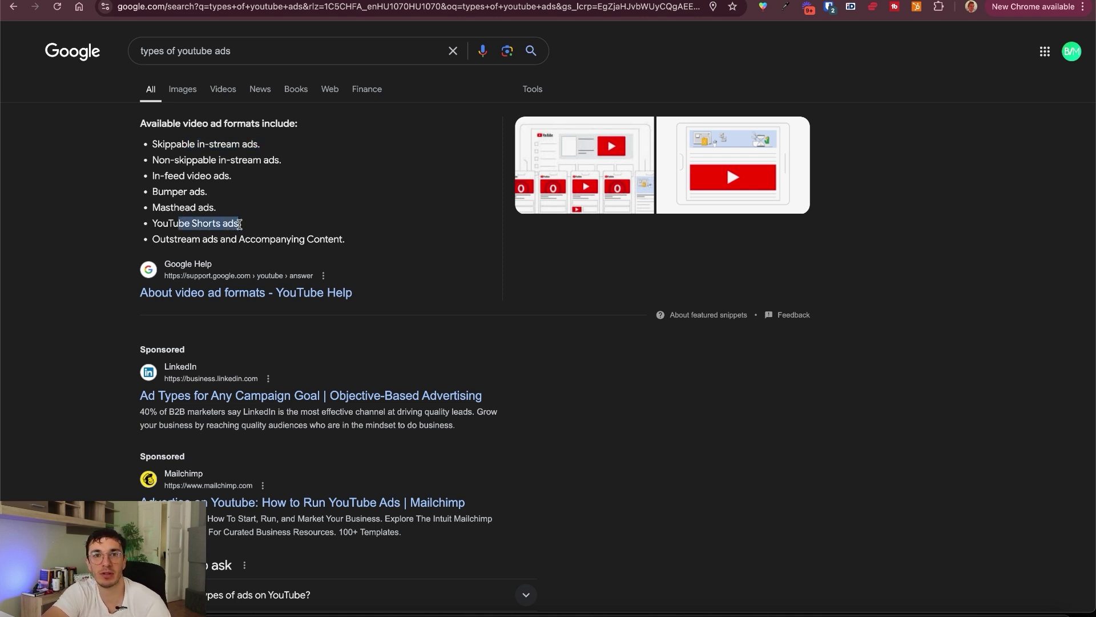
{"action": "left_click_drag", "start_coordinate": [190, 224], "coordinate": [246, 228]}
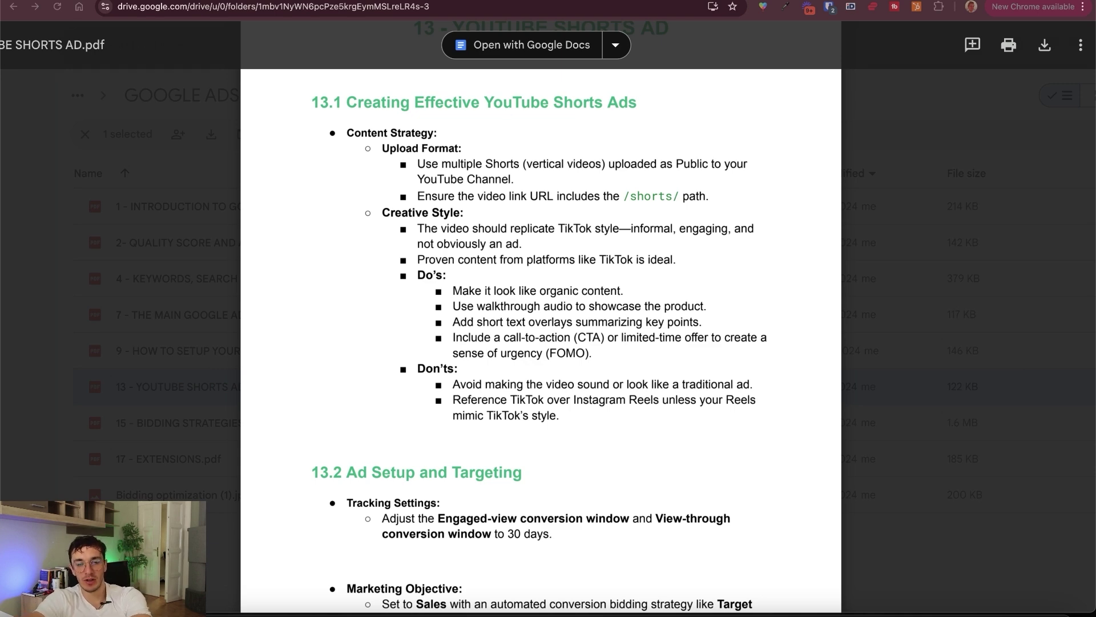
- Open TikTok for Business and go to the Creative Center top ads dashboard
{"action": "key", "text": "super+t"}
{"action": "type", "text": "ads"}
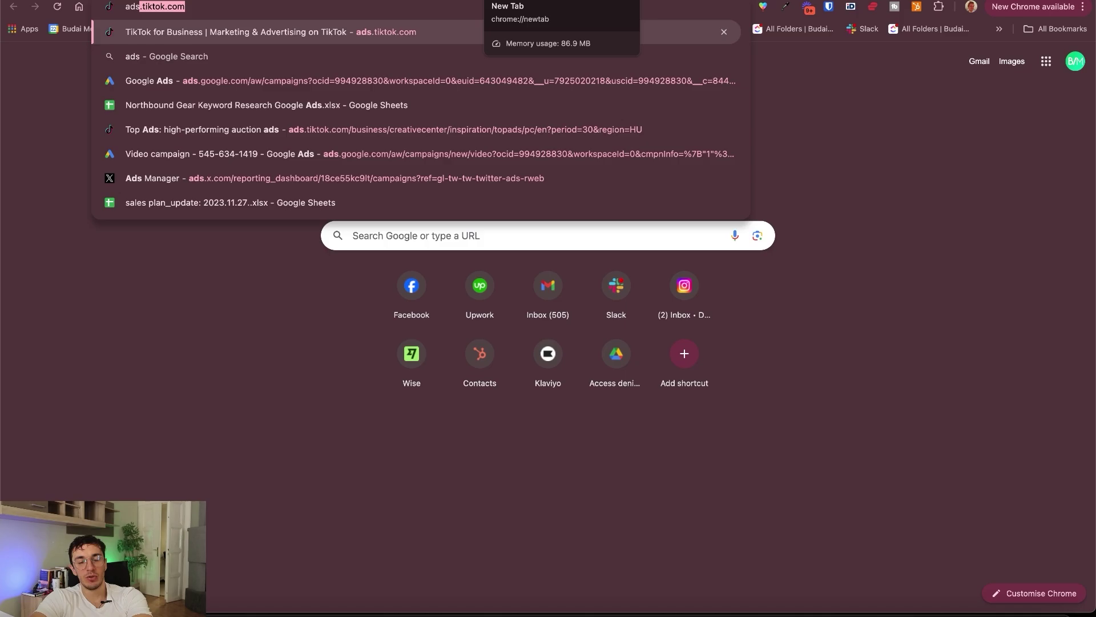
{"action": "key", "text": "Return"}
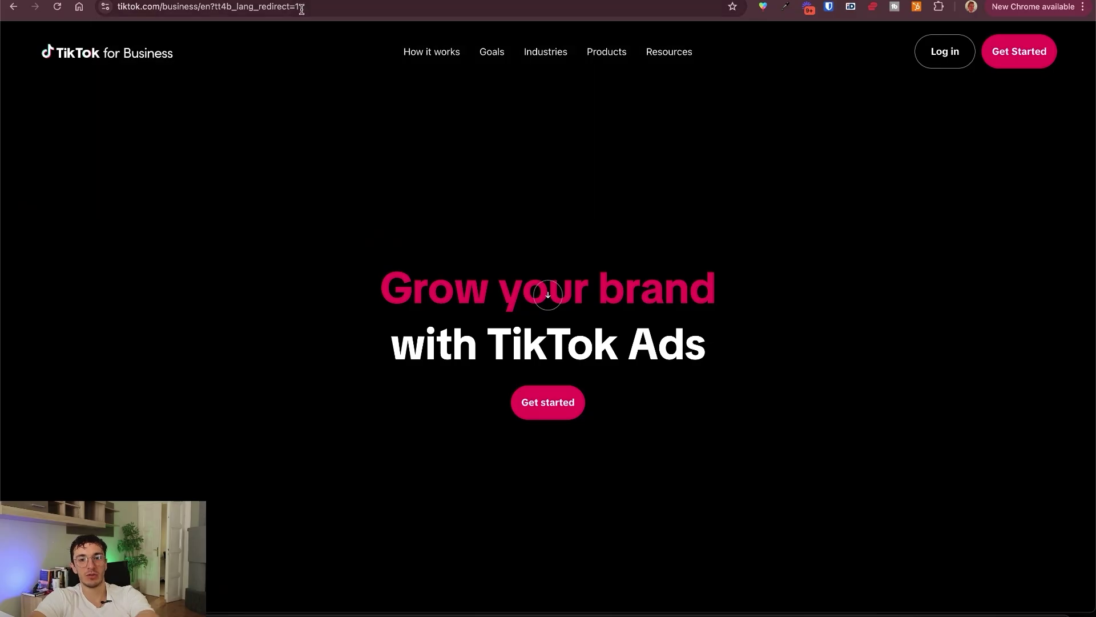
{"action": "mouse_move", "coordinate": [612, 60]}
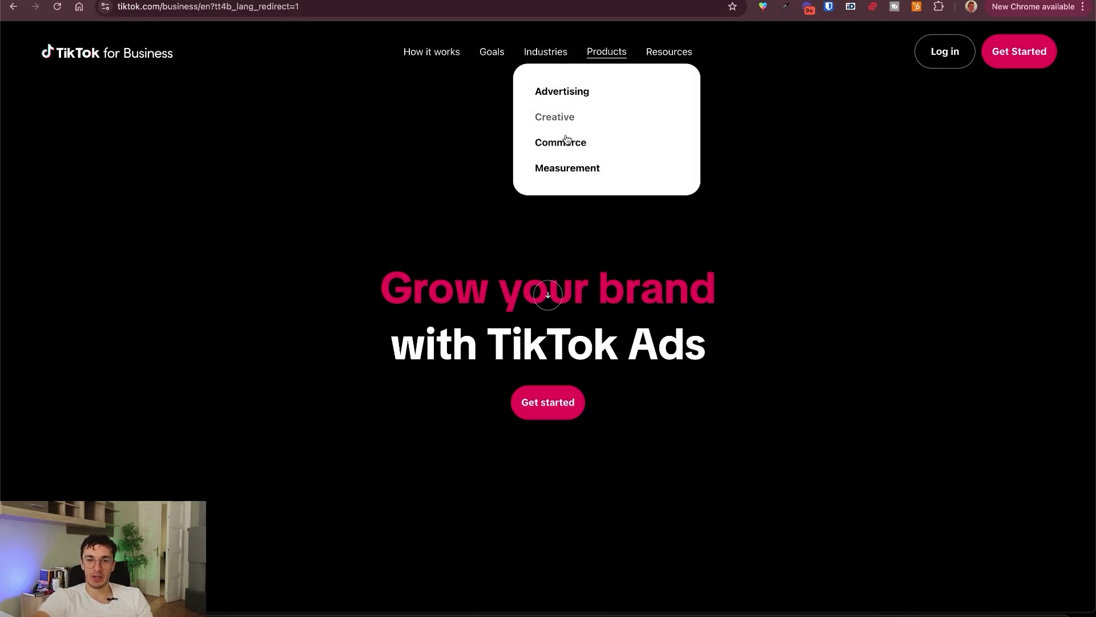
{"action": "left_click", "coordinate": [564, 122]}
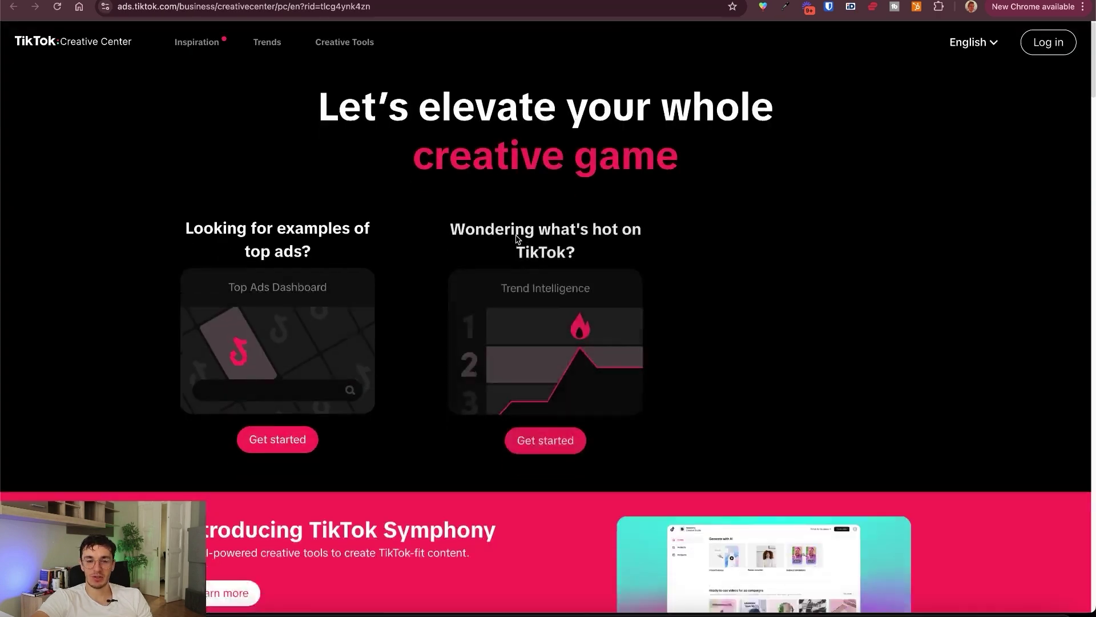
{"action": "scroll", "coordinate": [515, 235], "scroll_direction": "down", "scroll_amount": 10}
{"action": "scroll", "coordinate": [516, 235], "scroll_direction": "down", "scroll_amount": 5}
{"action": "scroll", "coordinate": [343, 228], "scroll_direction": "up", "scroll_amount": 2}
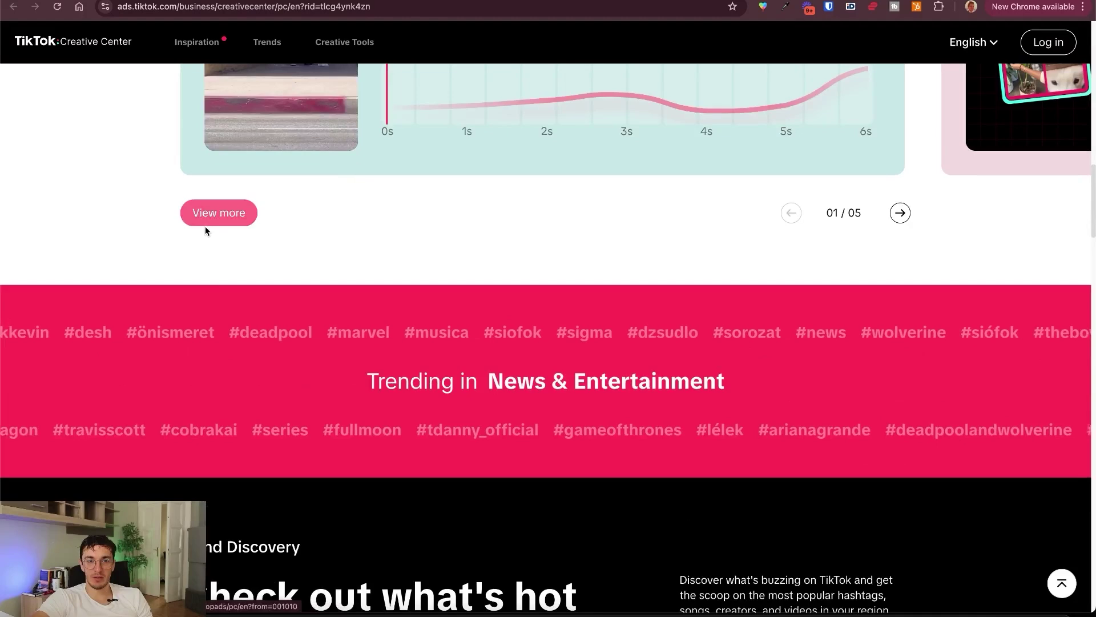
{"action": "left_click", "coordinate": [215, 213]}
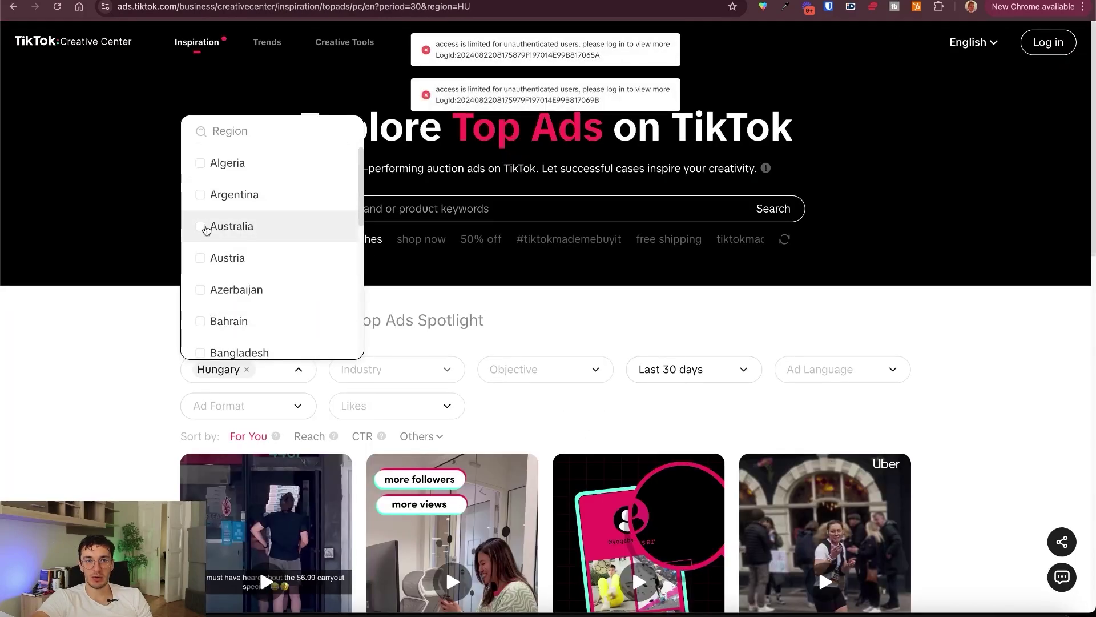
- Filter top ads to region Australia and industry Pets > Pet Grooming
{"action": "left_click", "coordinate": [200, 227]}
{"action": "left_click", "coordinate": [394, 369]}
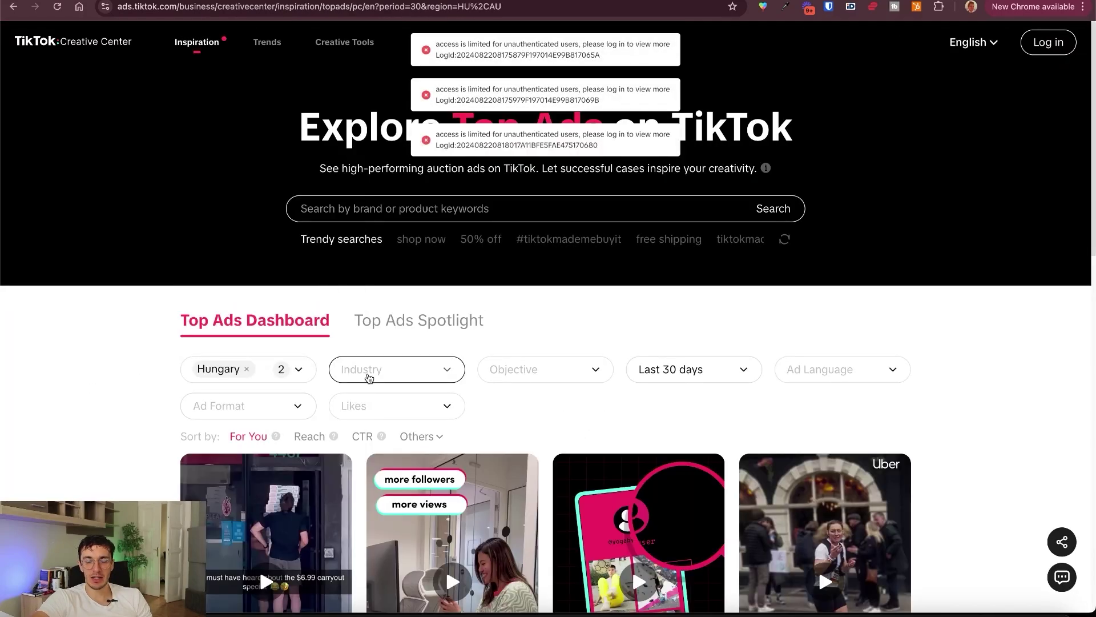
{"action": "scroll", "coordinate": [443, 236], "scroll_direction": "down", "scroll_amount": 2}
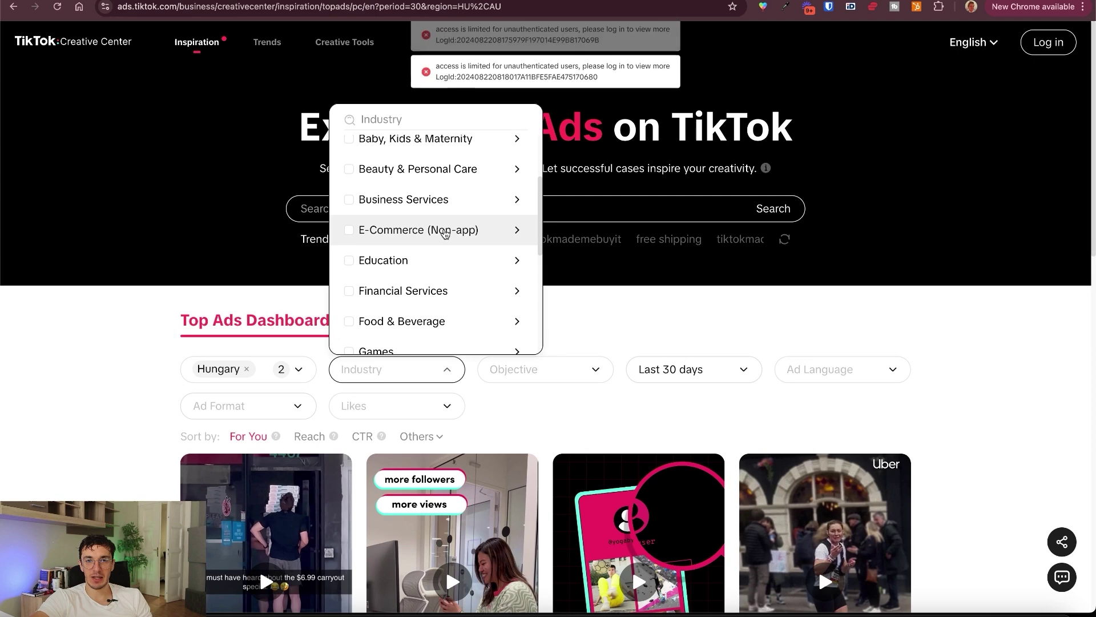
{"action": "scroll", "coordinate": [443, 232], "scroll_direction": "down", "scroll_amount": 6}
{"action": "left_click", "coordinate": [513, 203]}
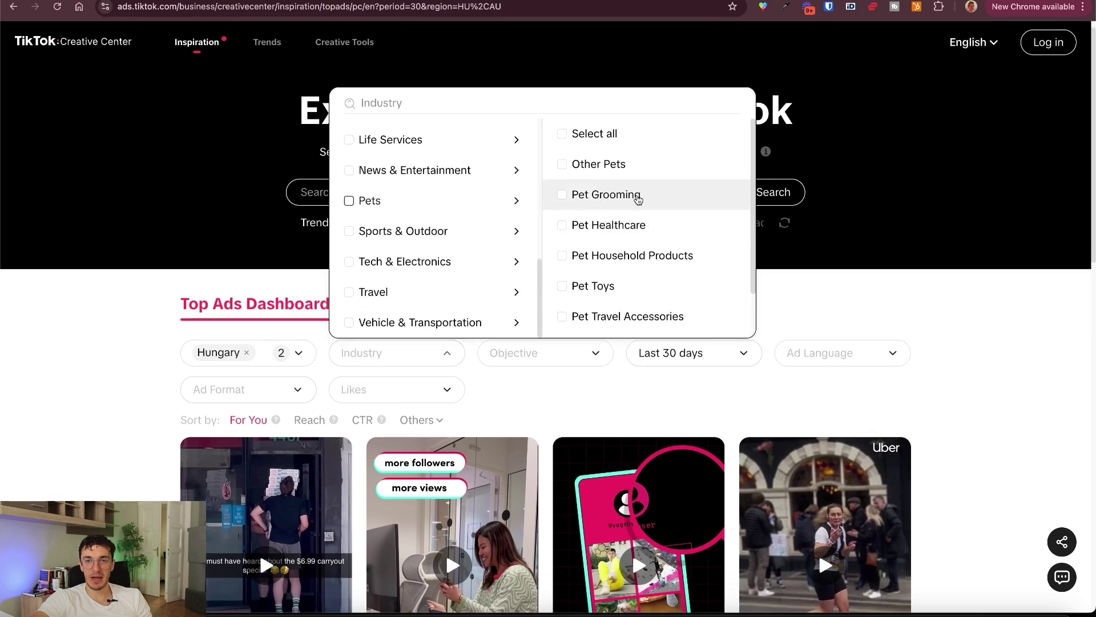
{"action": "left_click", "coordinate": [562, 196]}
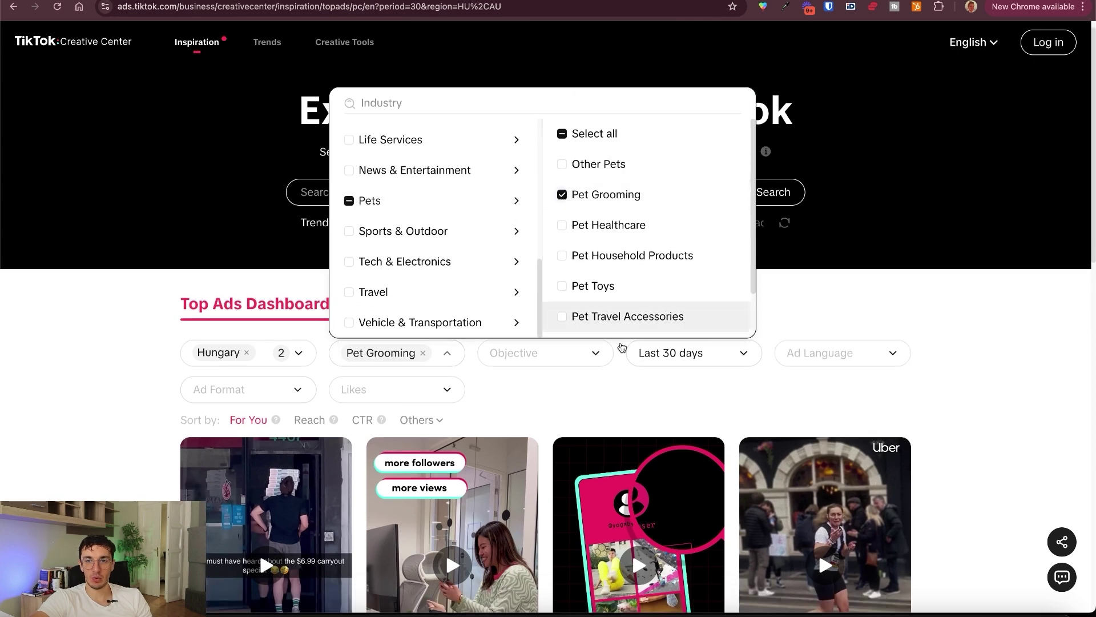
{"action": "left_click", "coordinate": [619, 392]}
- Limit the ads to Conversions and Product sales objectives from the last 7 days
{"action": "scroll", "coordinate": [555, 344], "scroll_direction": "down", "scroll_amount": 2}
{"action": "left_click", "coordinate": [549, 285]}
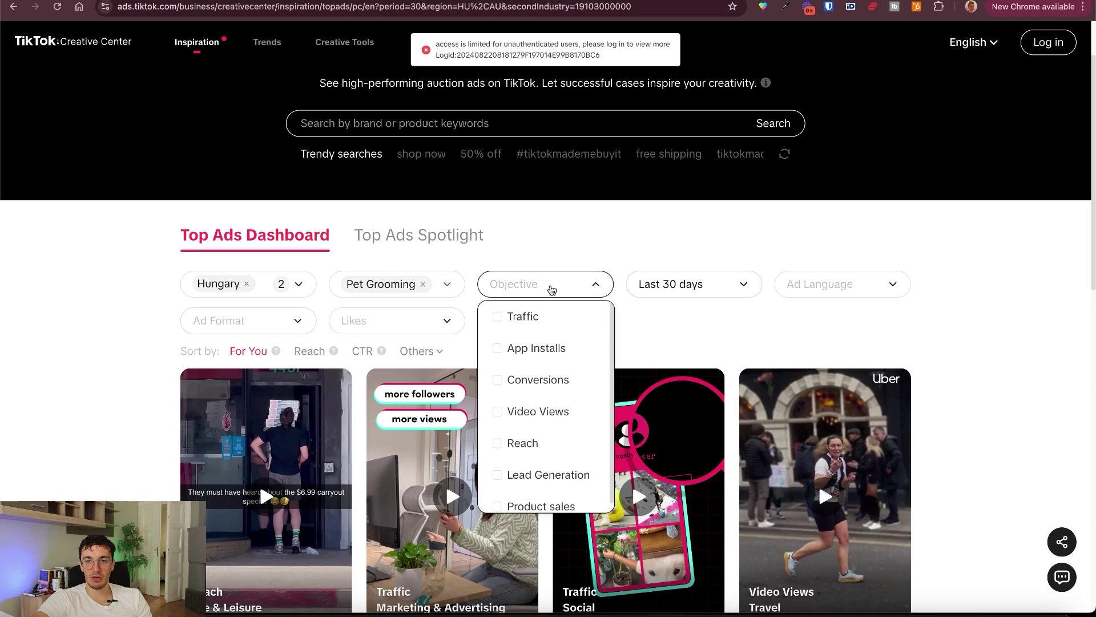
{"action": "left_click", "coordinate": [498, 380]}
{"action": "scroll", "coordinate": [519, 494], "scroll_direction": "down", "scroll_amount": 1}
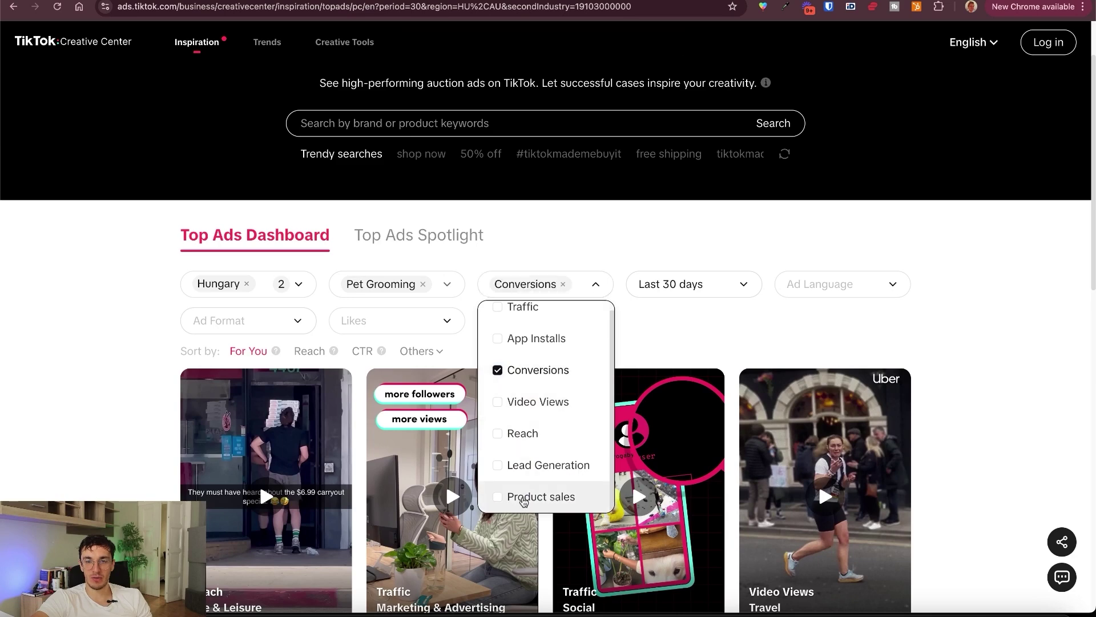
{"action": "left_click", "coordinate": [498, 497]}
{"action": "scroll", "coordinate": [542, 408], "scroll_direction": "up", "scroll_amount": 1}
{"action": "left_click", "coordinate": [628, 335]}
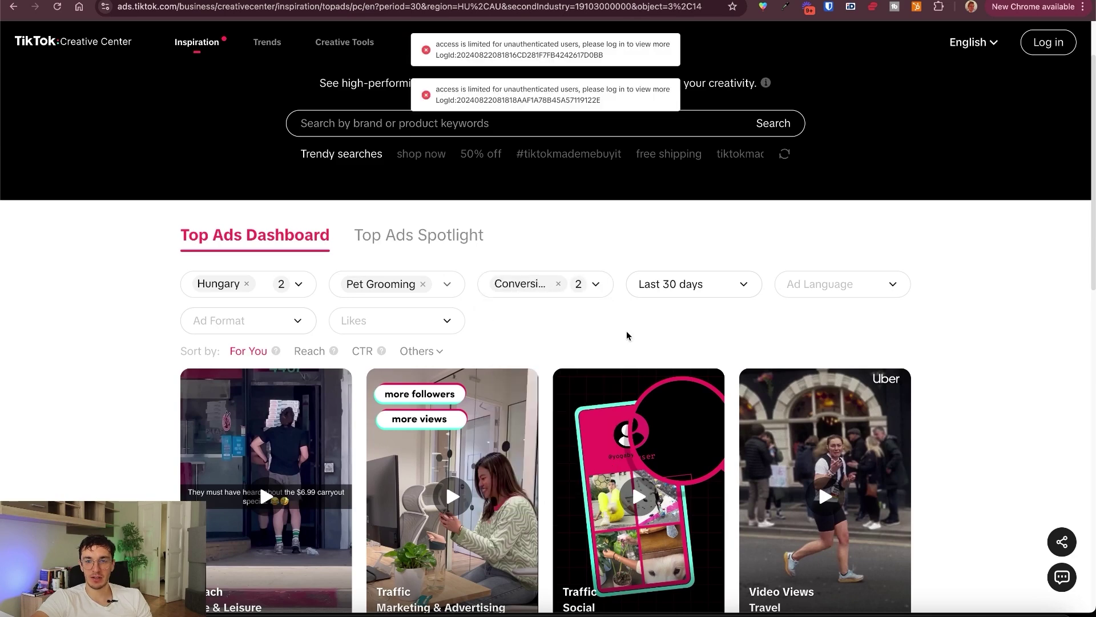
{"action": "left_click", "coordinate": [683, 289]}
{"action": "left_click", "coordinate": [685, 318]}
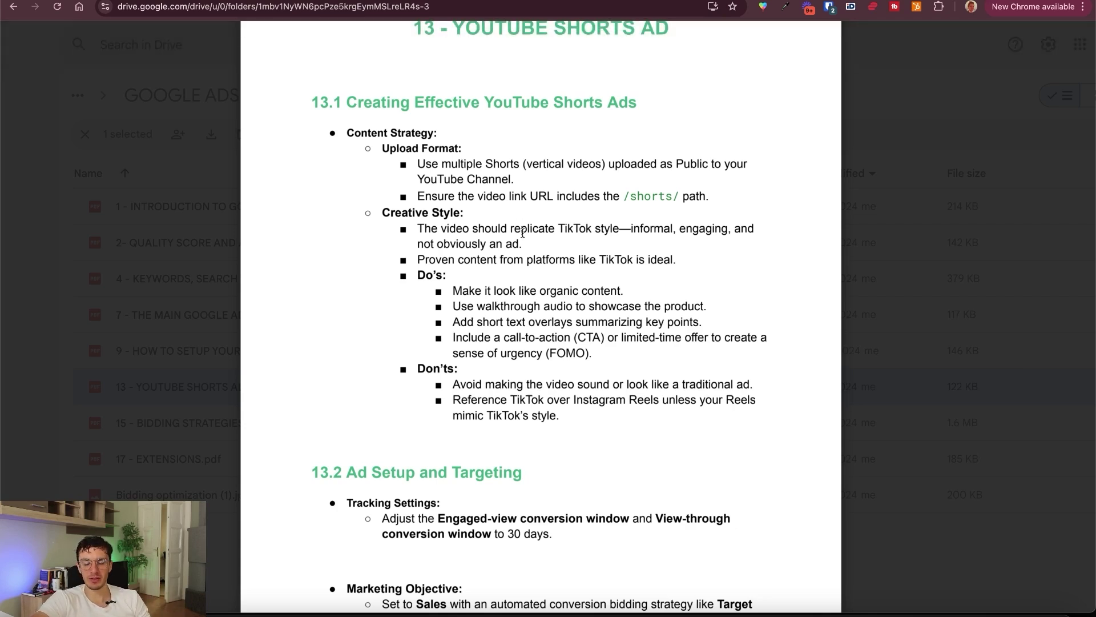
- Highlight the creative-style Do's tips and the word 'overlays' in the Shorts PDF
{"action": "left_click_drag", "start_coordinate": [496, 211], "coordinate": [542, 384]}
{"action": "double_click", "coordinate": [563, 322]}
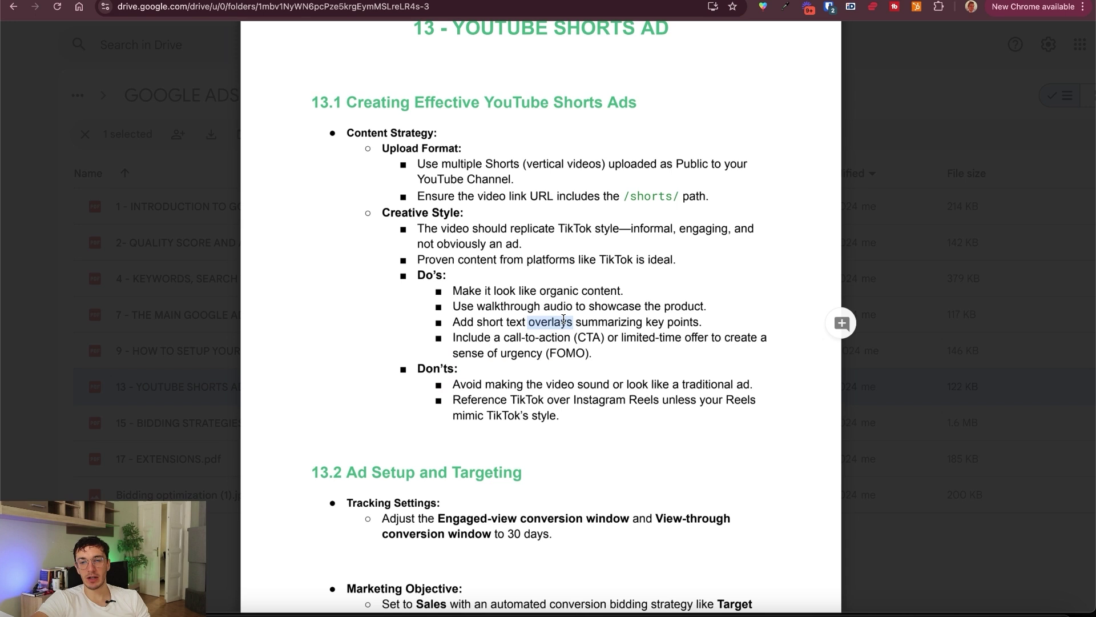
{"action": "left_click", "coordinate": [572, 257]}
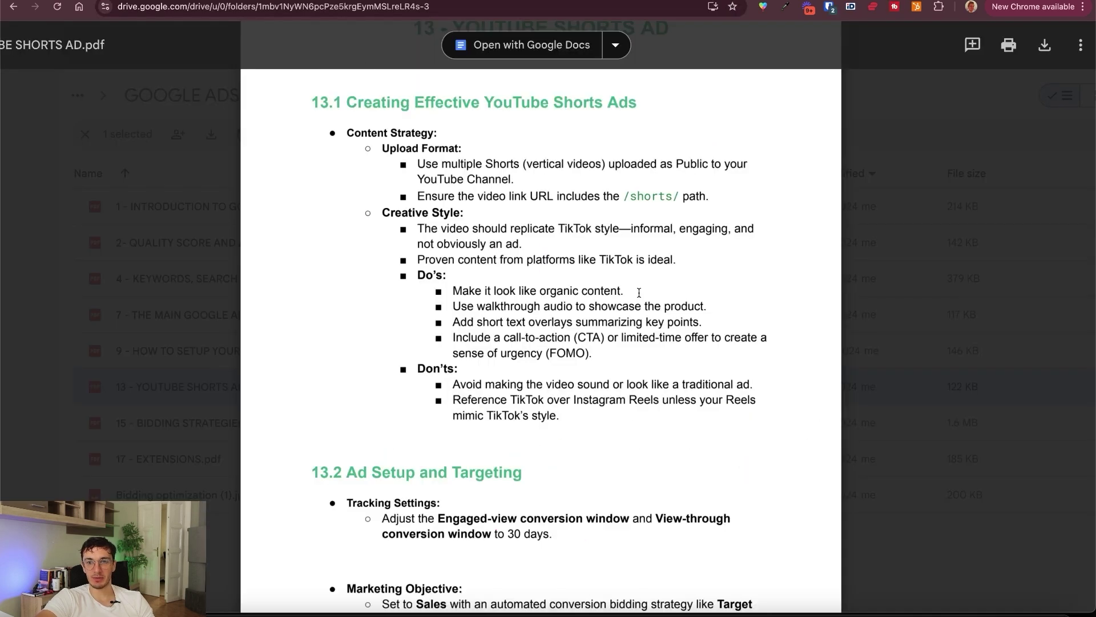
- Highlight the overlays-summarizing tip and the call-to-action (CTA) tip
{"action": "left_click_drag", "start_coordinate": [571, 322], "coordinate": [643, 322]}
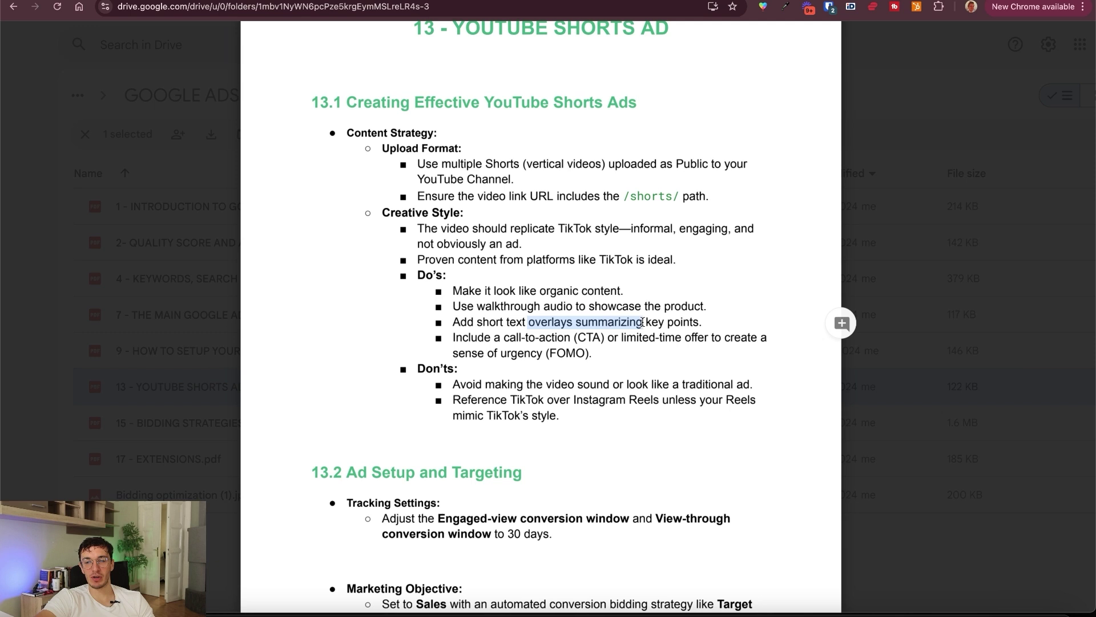
{"action": "left_click", "coordinate": [514, 349]}
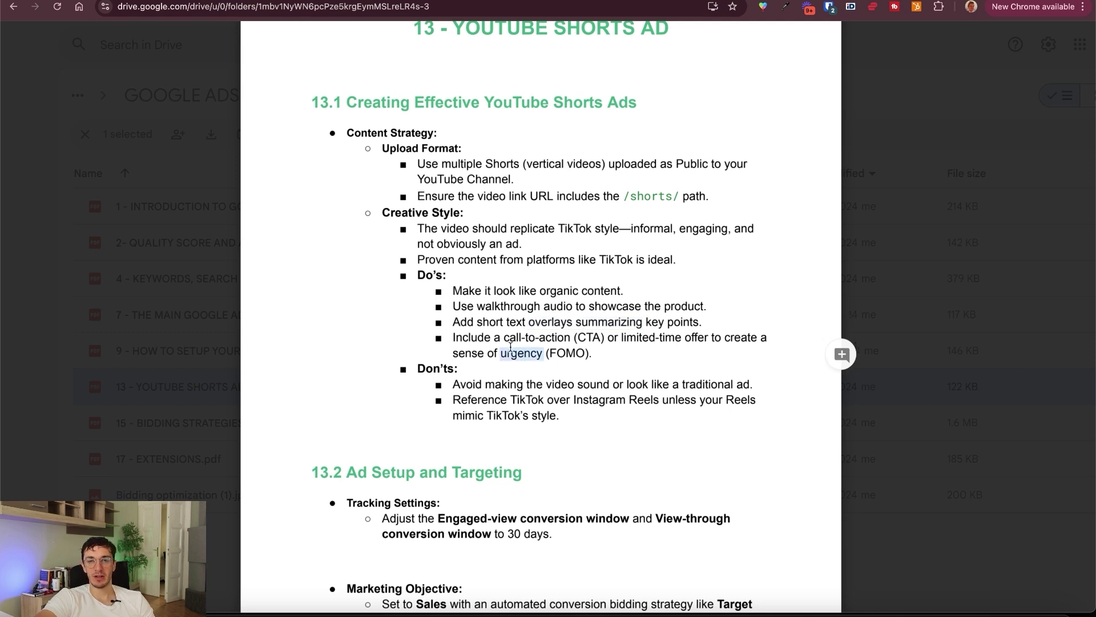
{"action": "left_click_drag", "start_coordinate": [453, 337], "coordinate": [710, 338]}
{"action": "left_click", "coordinate": [646, 330]}
{"action": "double_click", "coordinate": [582, 338]}
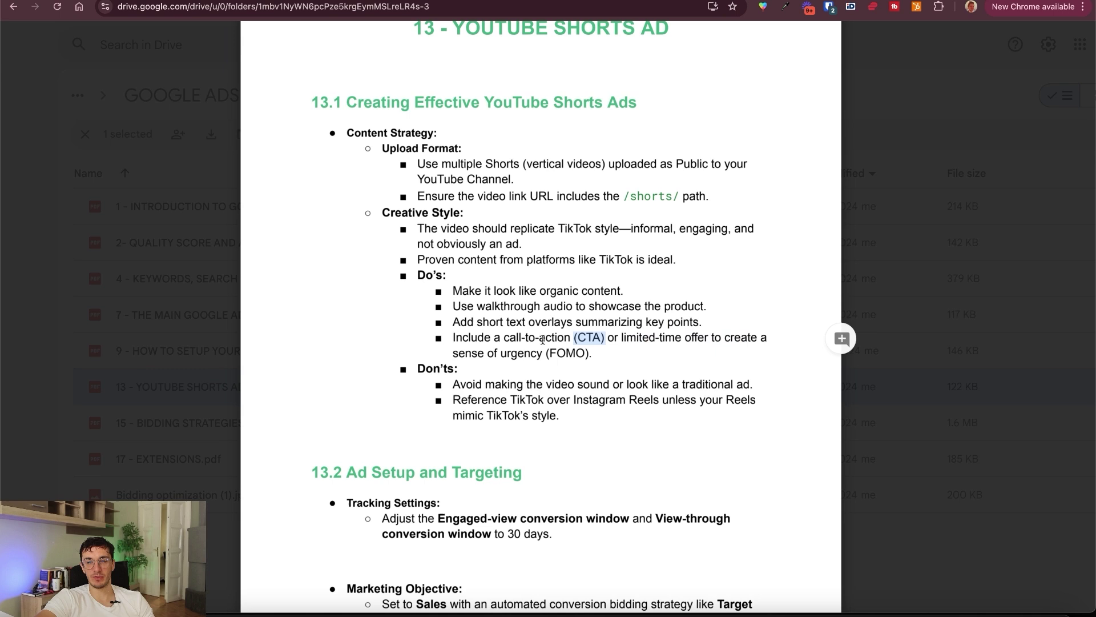
{"action": "left_click", "coordinate": [540, 340]}
{"action": "scroll", "coordinate": [520, 361], "scroll_direction": "down", "scroll_amount": 5}
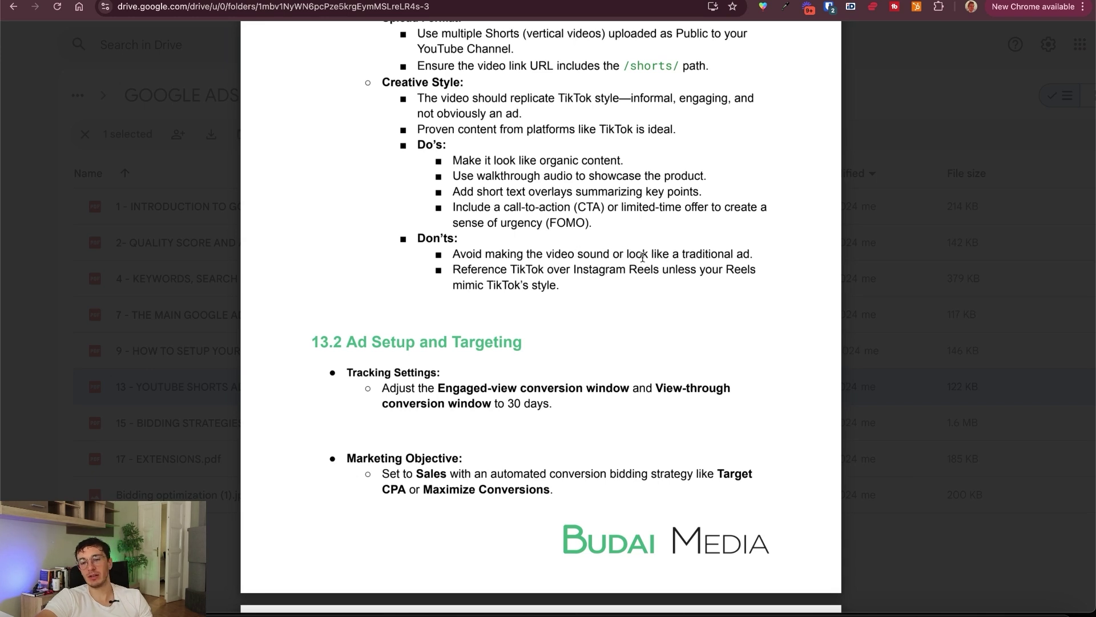
{"action": "left_click_drag", "start_coordinate": [626, 255], "coordinate": [712, 254]}
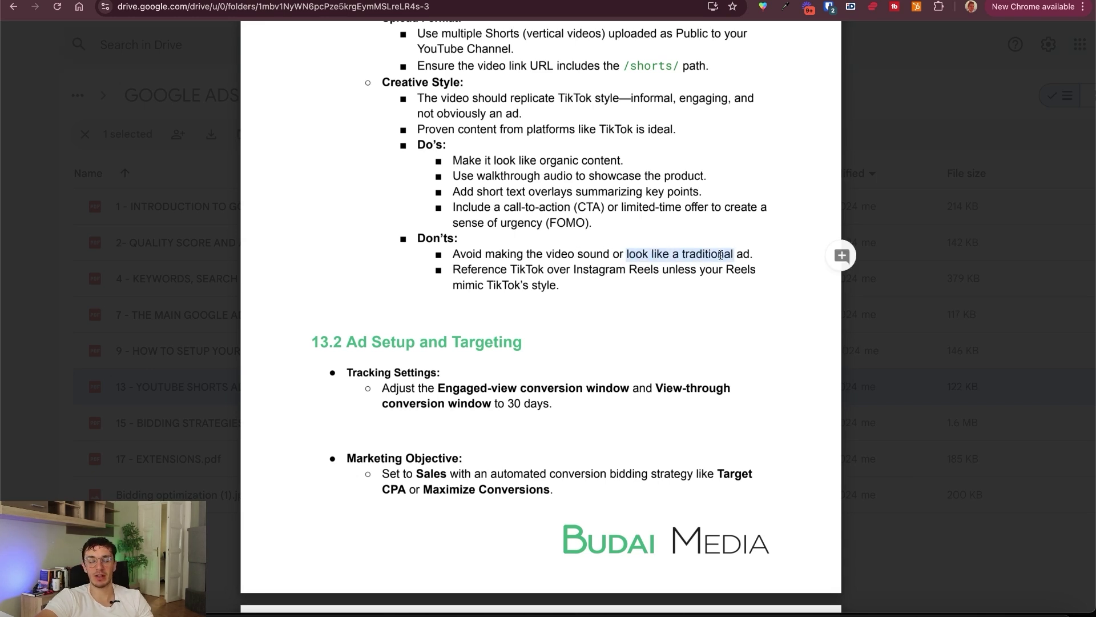
{"action": "left_click", "coordinate": [514, 269]}
{"action": "left_click_drag", "start_coordinate": [515, 269], "coordinate": [569, 284]}
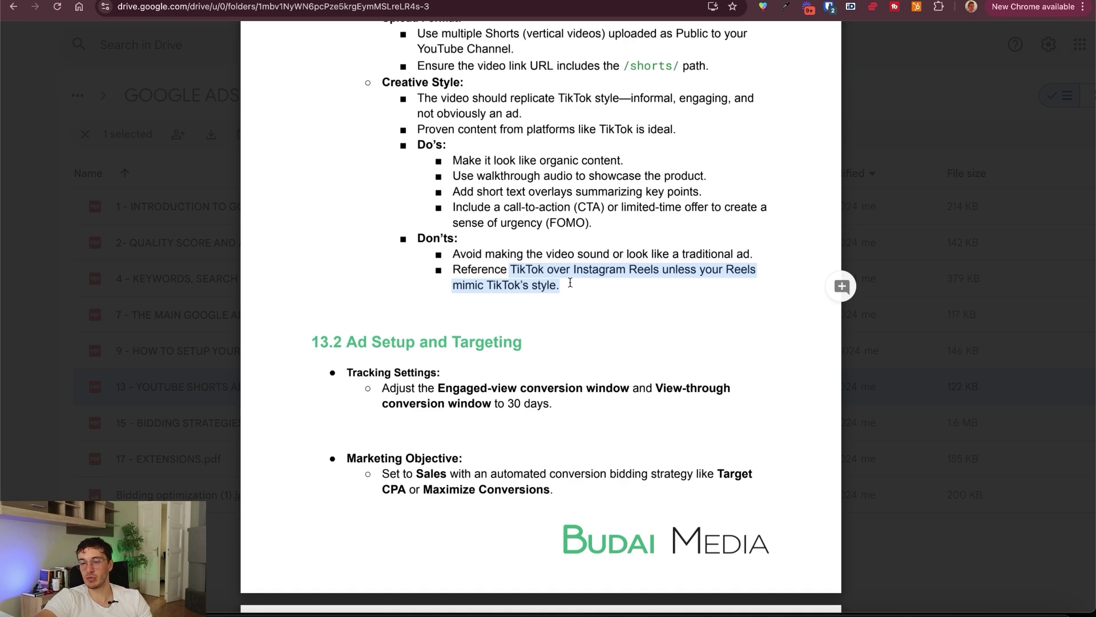
{"action": "left_click", "coordinate": [570, 283]}
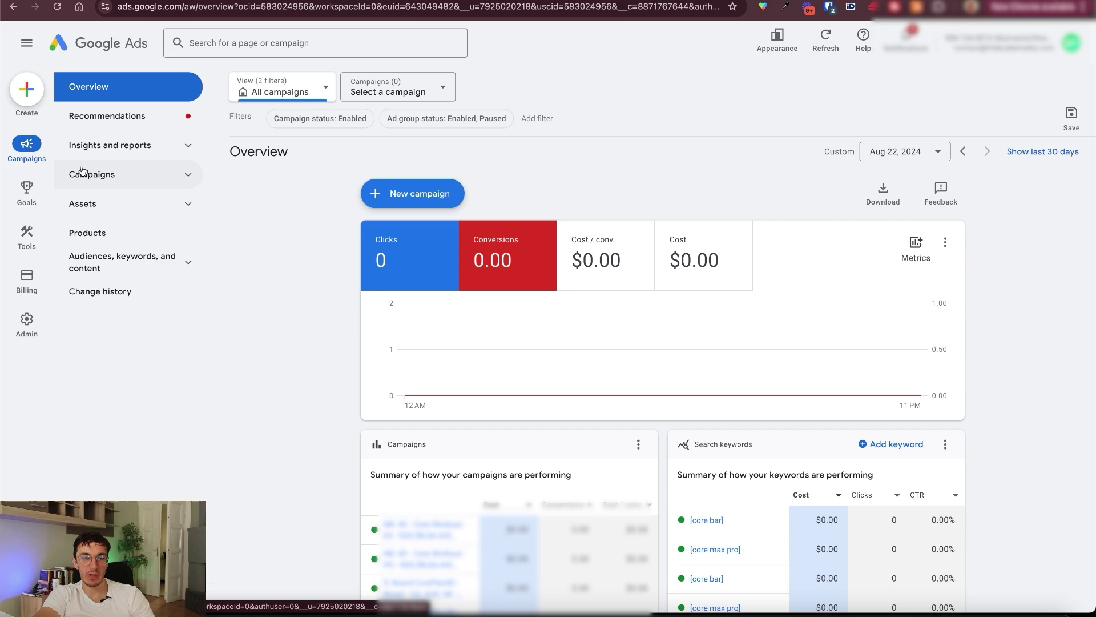
- Open the Purchase conversion action's details and review its click-through conversion window
{"action": "left_click", "coordinate": [35, 188]}
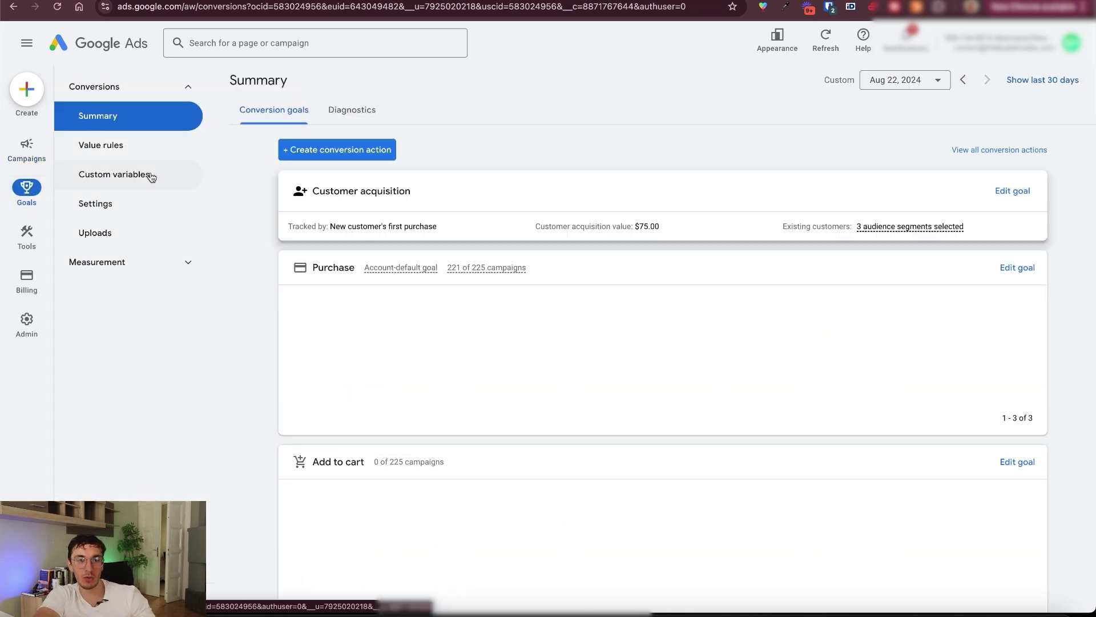
{"action": "scroll", "coordinate": [411, 255], "scroll_direction": "down", "scroll_amount": 2}
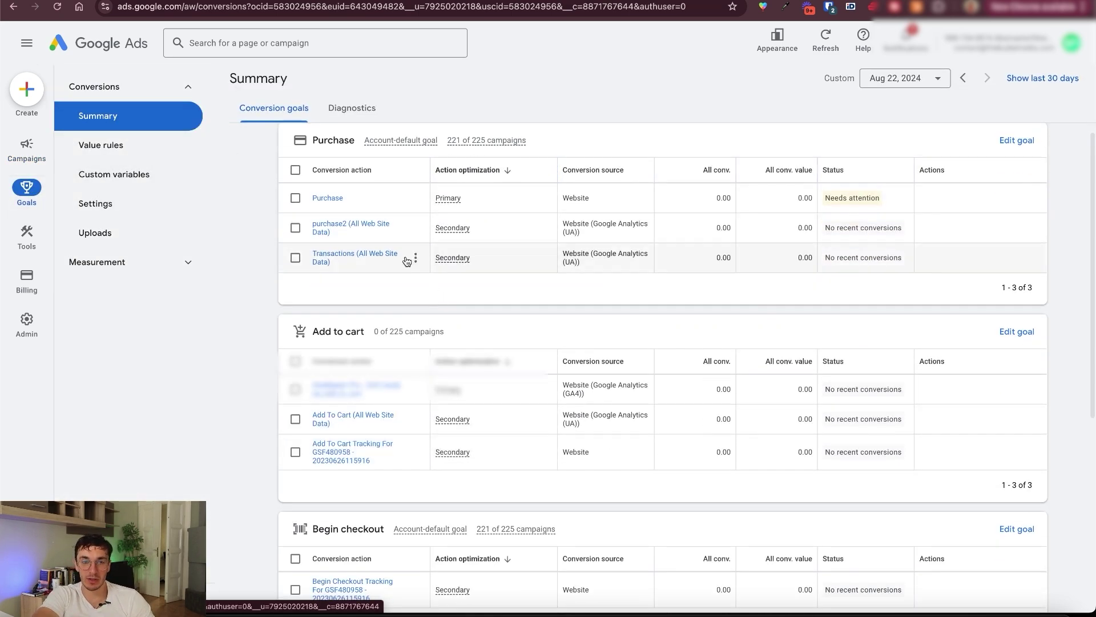
{"action": "left_click", "coordinate": [328, 198]}
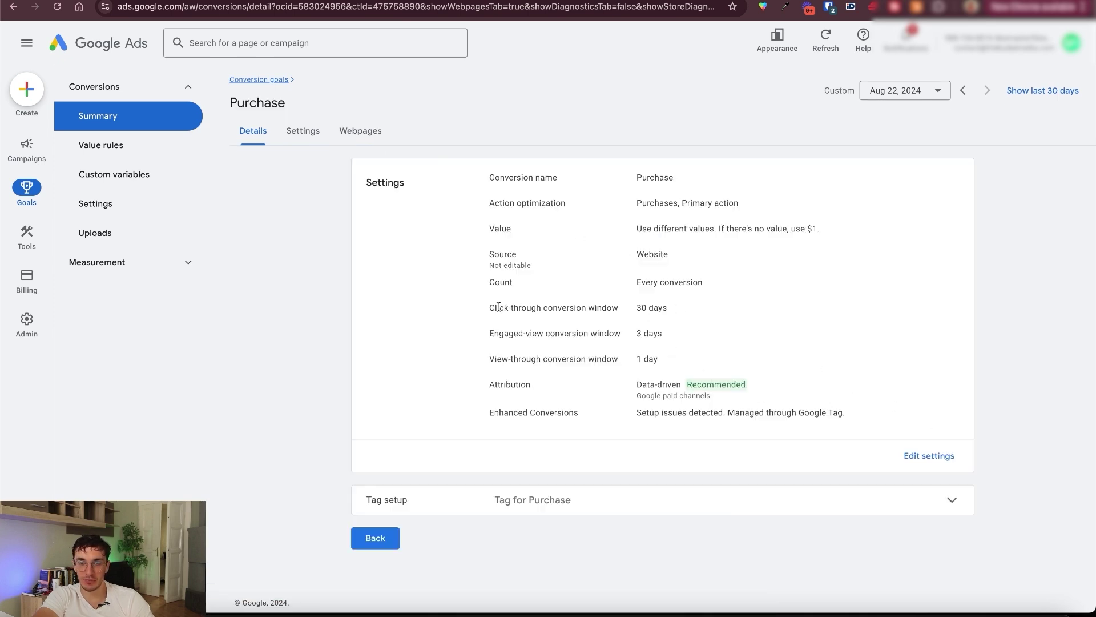
{"action": "left_click_drag", "start_coordinate": [498, 307], "coordinate": [658, 307]}
{"action": "left_click", "coordinate": [658, 307]}
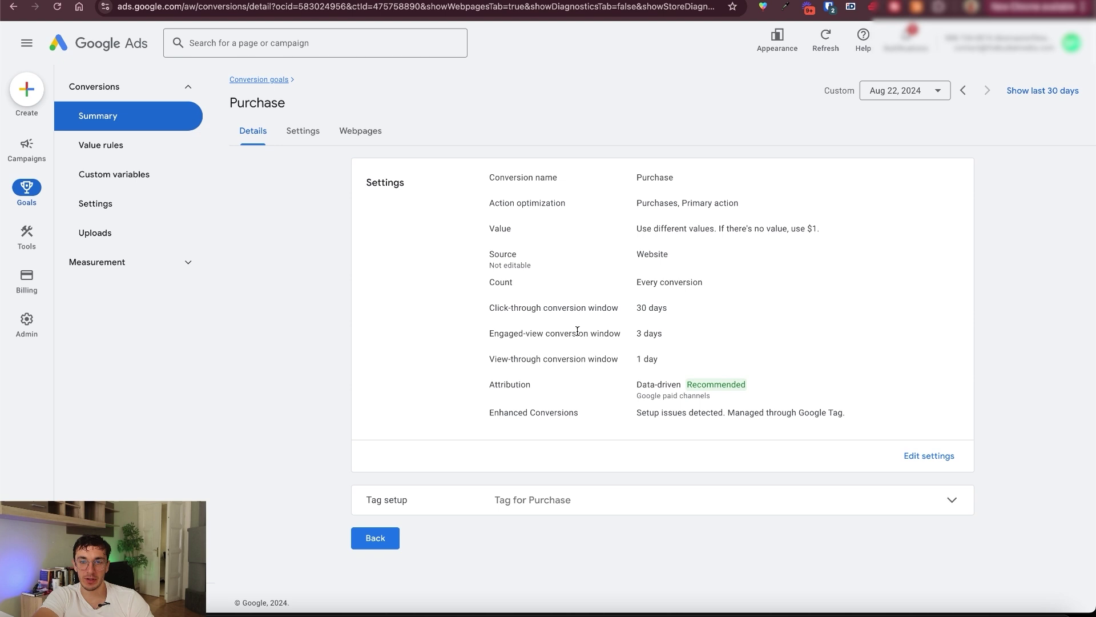
- Review the 3-day engaged-view and 1-day view-through windows, then make the settings editable
{"action": "left_click_drag", "start_coordinate": [514, 333], "coordinate": [633, 363]}
{"action": "left_click", "coordinate": [652, 330]}
{"action": "left_click", "coordinate": [522, 358]}
{"action": "left_click", "coordinate": [661, 366]}
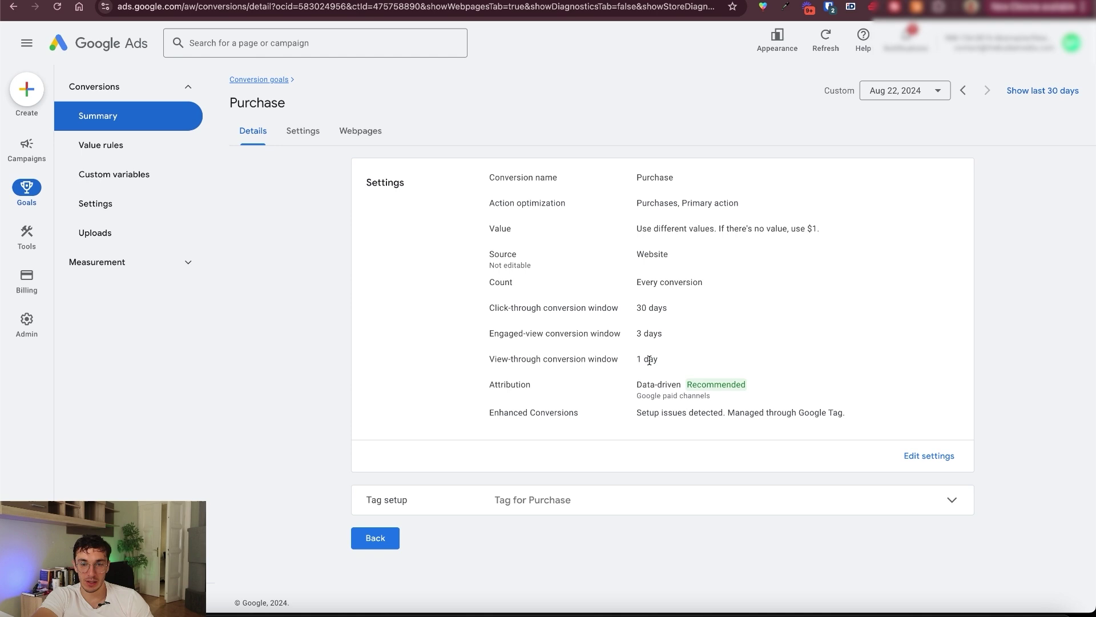
{"action": "left_click_drag", "start_coordinate": [490, 330], "coordinate": [664, 363]}
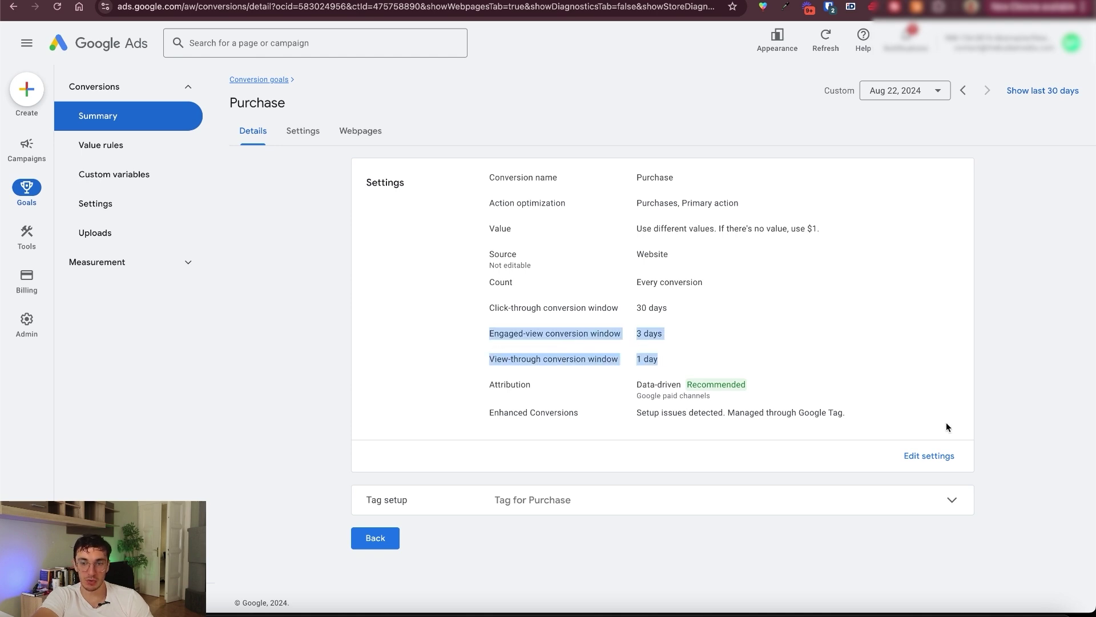
{"action": "left_click", "coordinate": [928, 456]}
- Set the engaged-view conversion window to 1 week and save it
{"action": "left_click", "coordinate": [532, 353]}
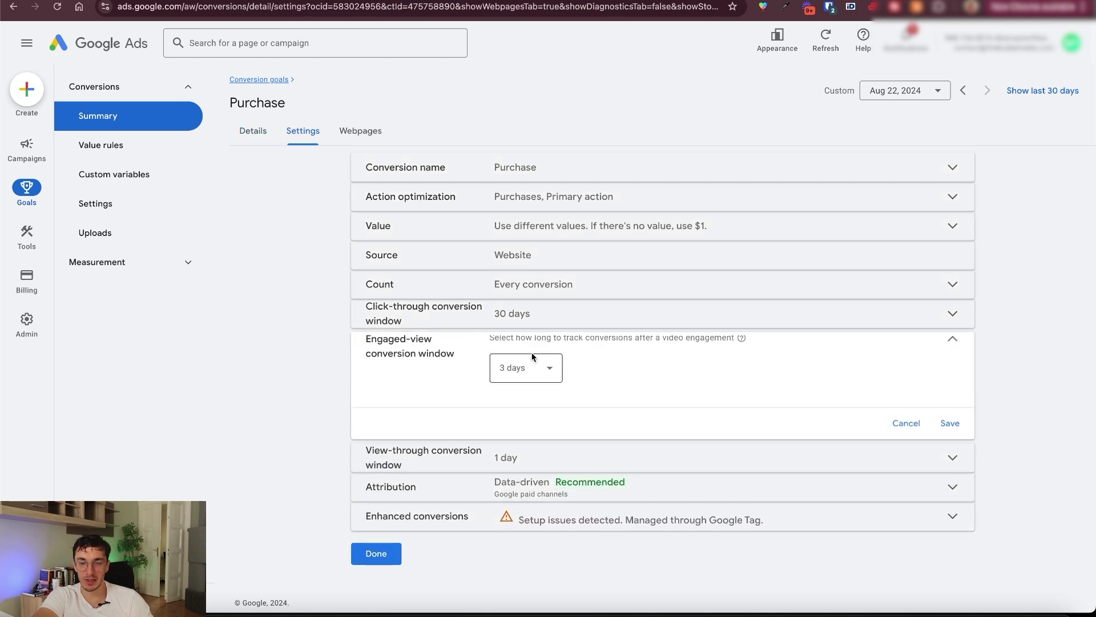
{"action": "left_click", "coordinate": [526, 387]}
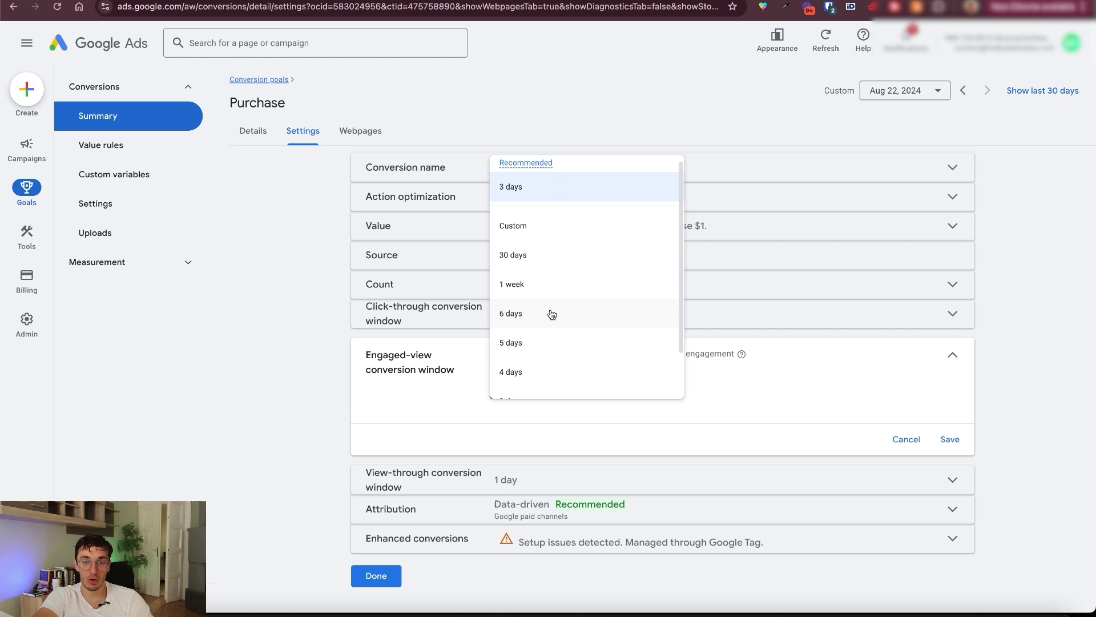
{"action": "scroll", "coordinate": [551, 315], "scroll_direction": "down", "scroll_amount": 1}
{"action": "scroll", "coordinate": [537, 294], "scroll_direction": "up", "scroll_amount": 3}
{"action": "left_click", "coordinate": [529, 296]}
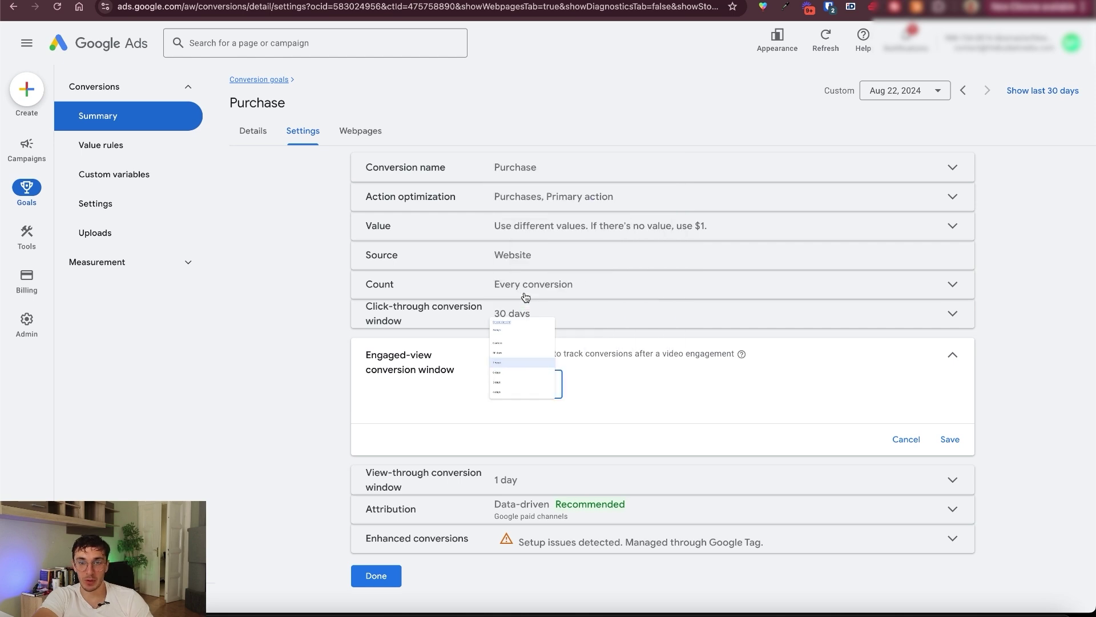
{"action": "left_click", "coordinate": [952, 439]}
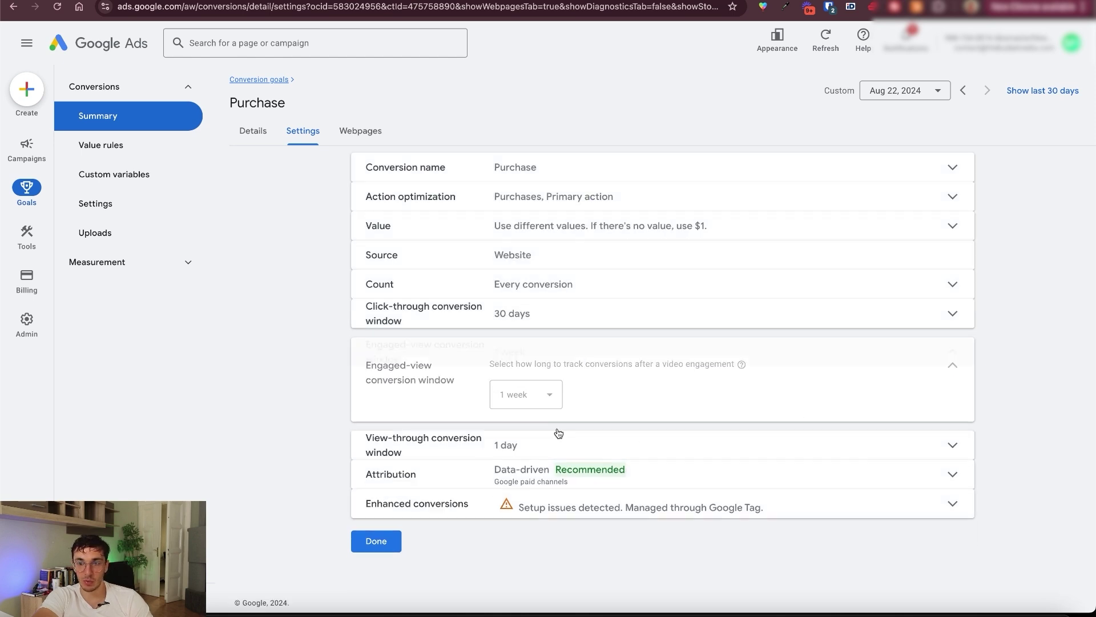
- Set the view-through conversion window to 1 week, save, and finish editing
{"action": "left_click", "coordinate": [548, 371]}
{"action": "left_click", "coordinate": [521, 424]}
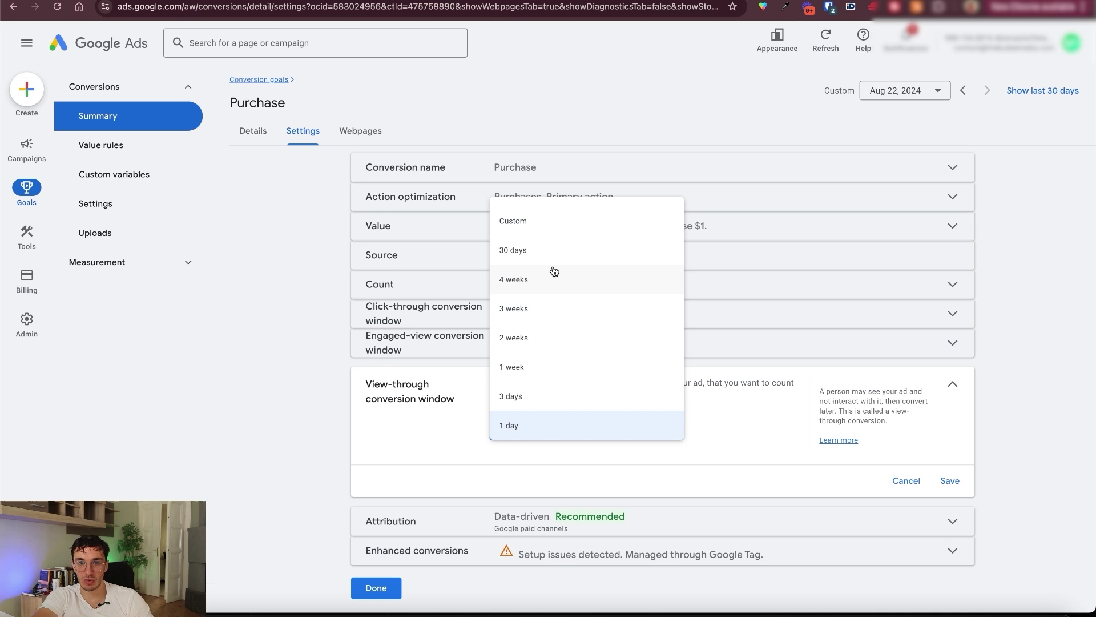
{"action": "left_click", "coordinate": [528, 367]}
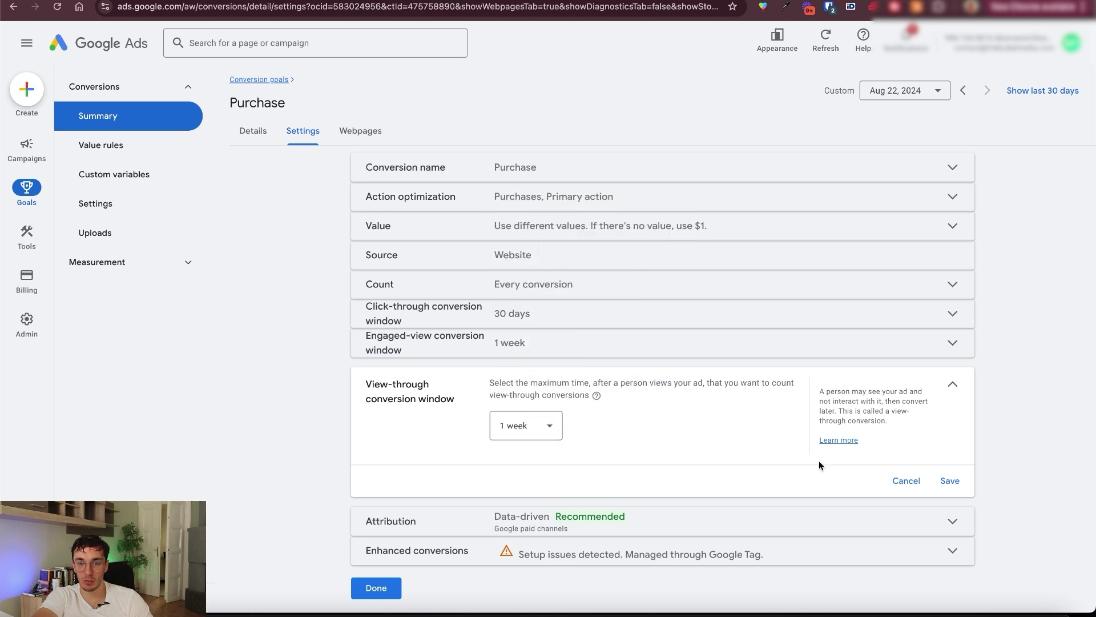
{"action": "left_click", "coordinate": [950, 481]}
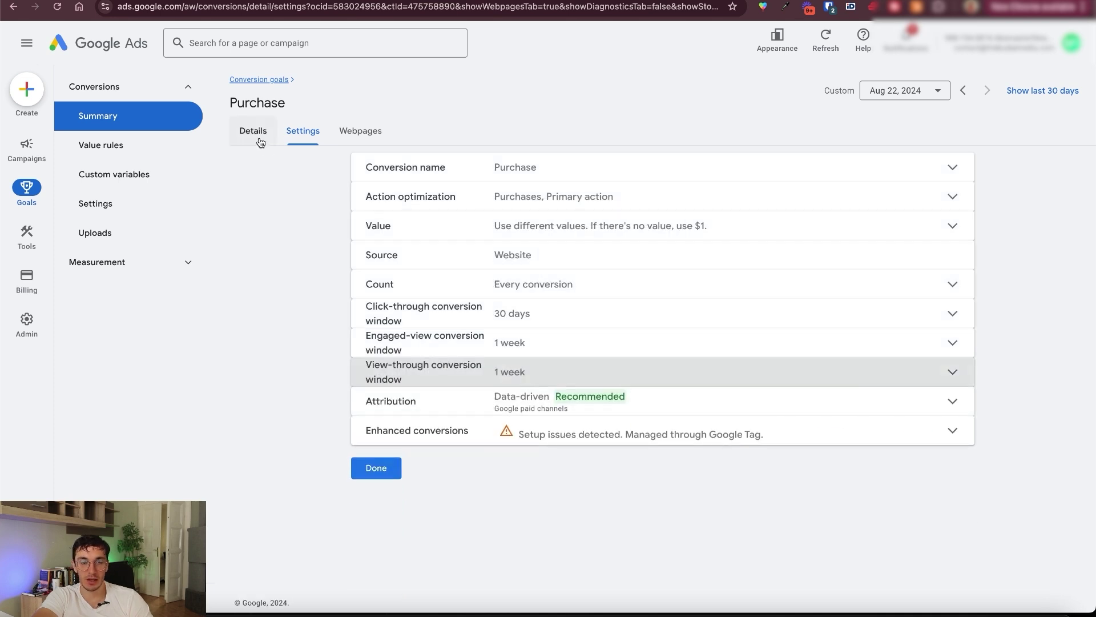
{"action": "left_click", "coordinate": [392, 474]}
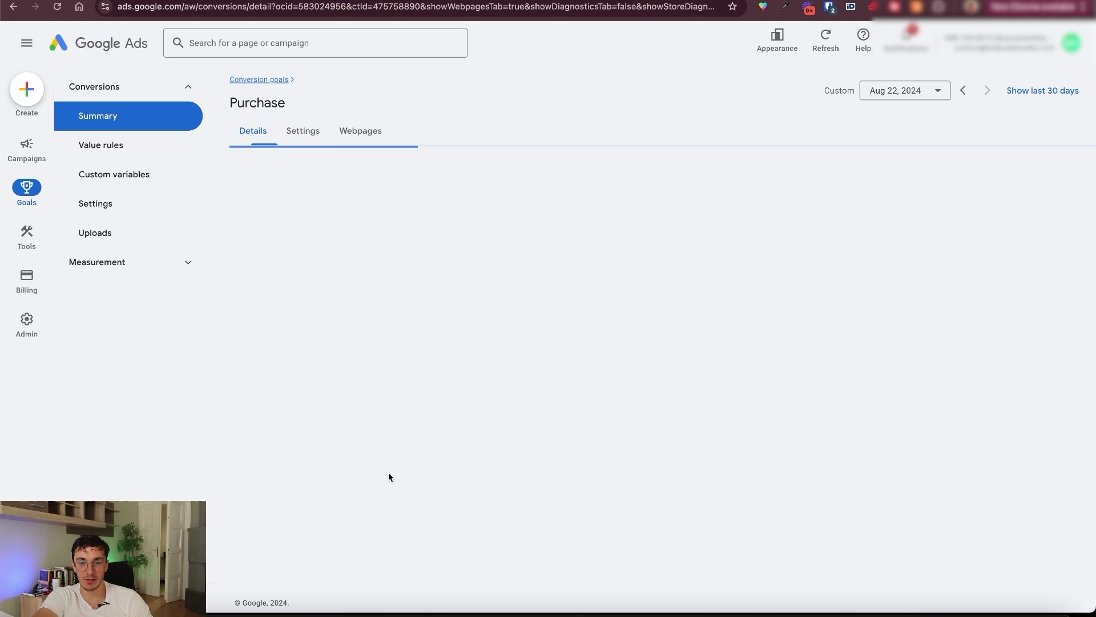
{"action": "scroll", "coordinate": [416, 379], "scroll_direction": "down", "scroll_amount": 3}
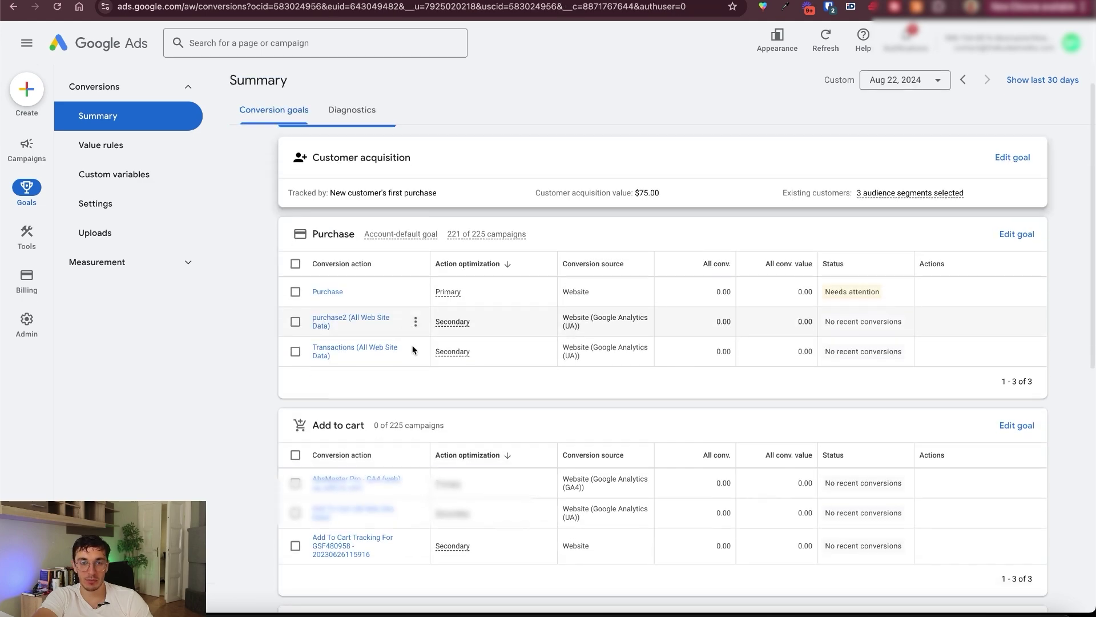
{"action": "scroll", "coordinate": [345, 280], "scroll_direction": "down", "scroll_amount": 3}
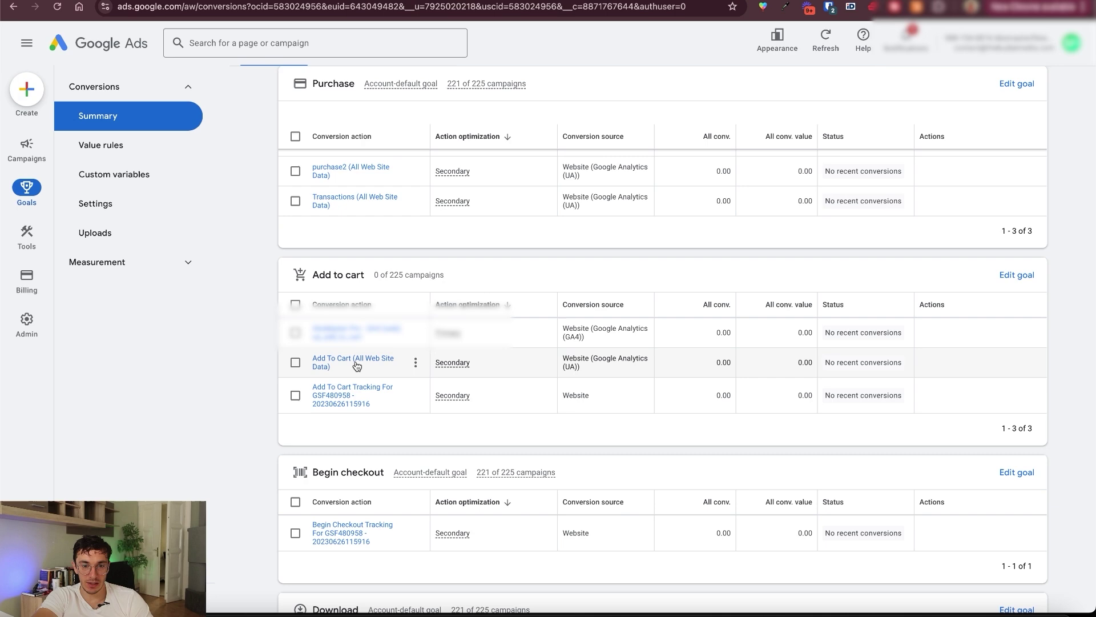
{"action": "scroll", "coordinate": [357, 366], "scroll_direction": "down", "scroll_amount": 2}
{"action": "scroll", "coordinate": [388, 461], "scroll_direction": "down", "scroll_amount": 2}
{"action": "scroll", "coordinate": [388, 461], "scroll_direction": "down", "scroll_amount": 3}
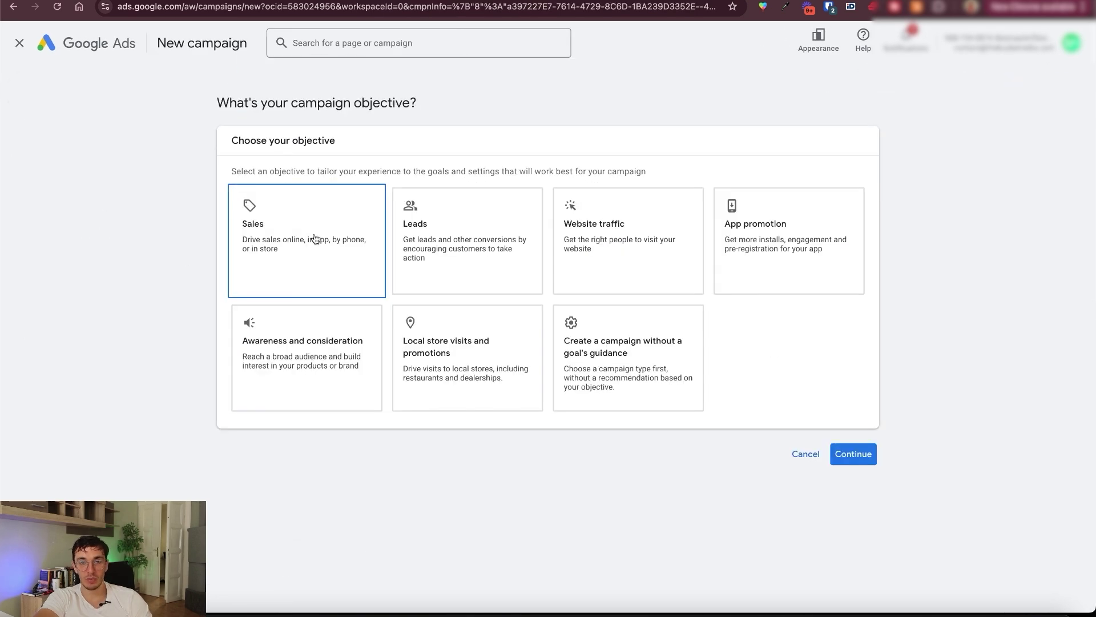
- Choose Sales, then create a Video campaign without goal guidance
{"action": "left_click", "coordinate": [314, 239]}
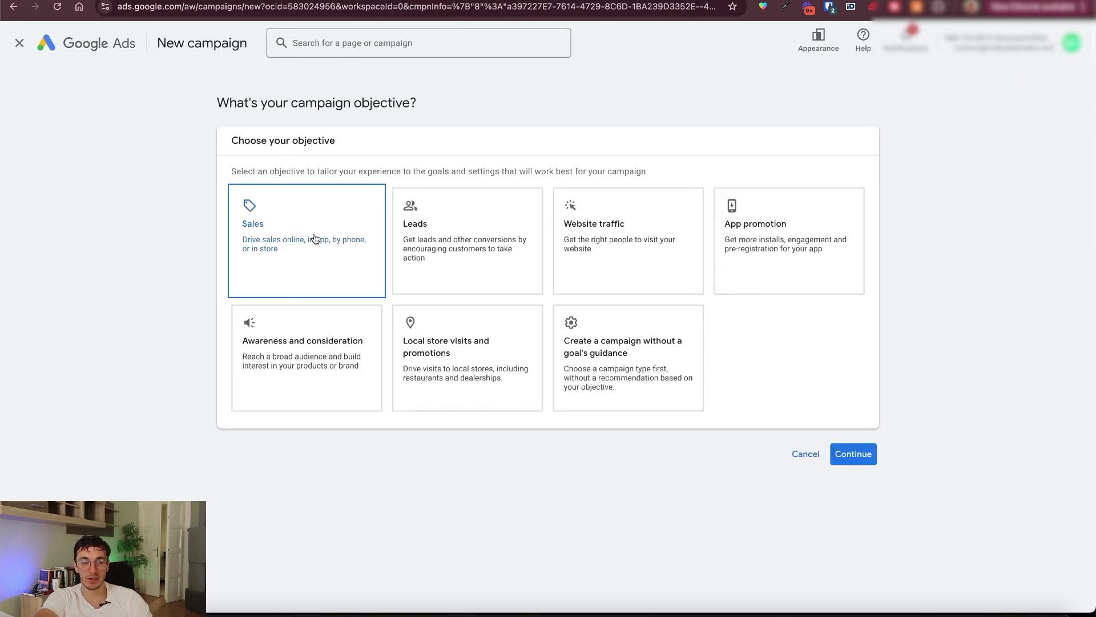
{"action": "scroll", "coordinate": [479, 348], "scroll_direction": "down", "scroll_amount": 2}
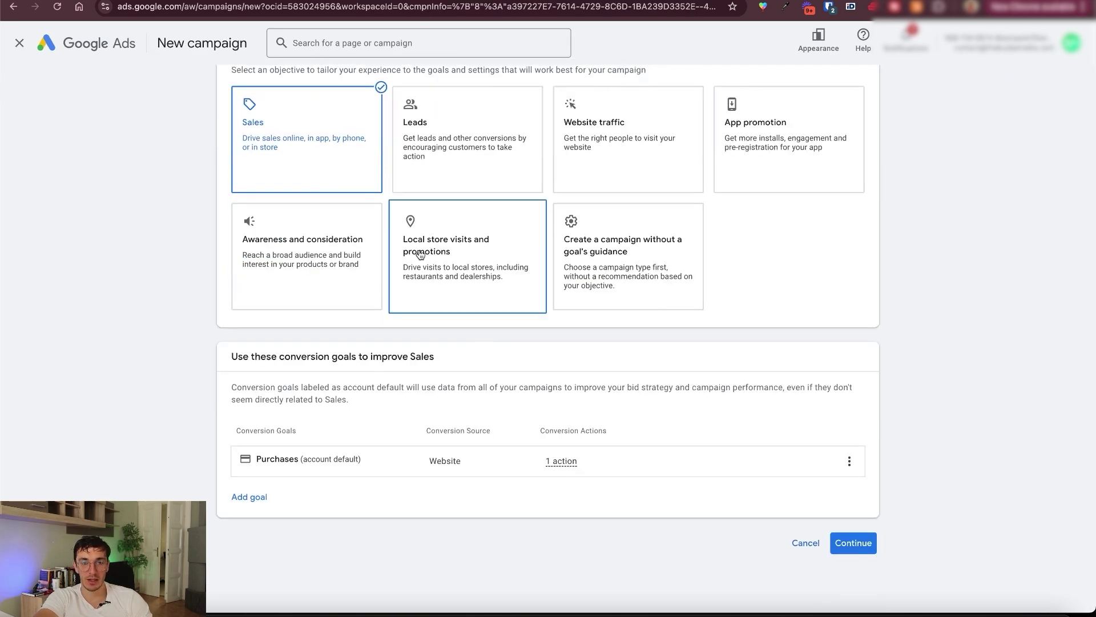
{"action": "left_click", "coordinate": [607, 253]}
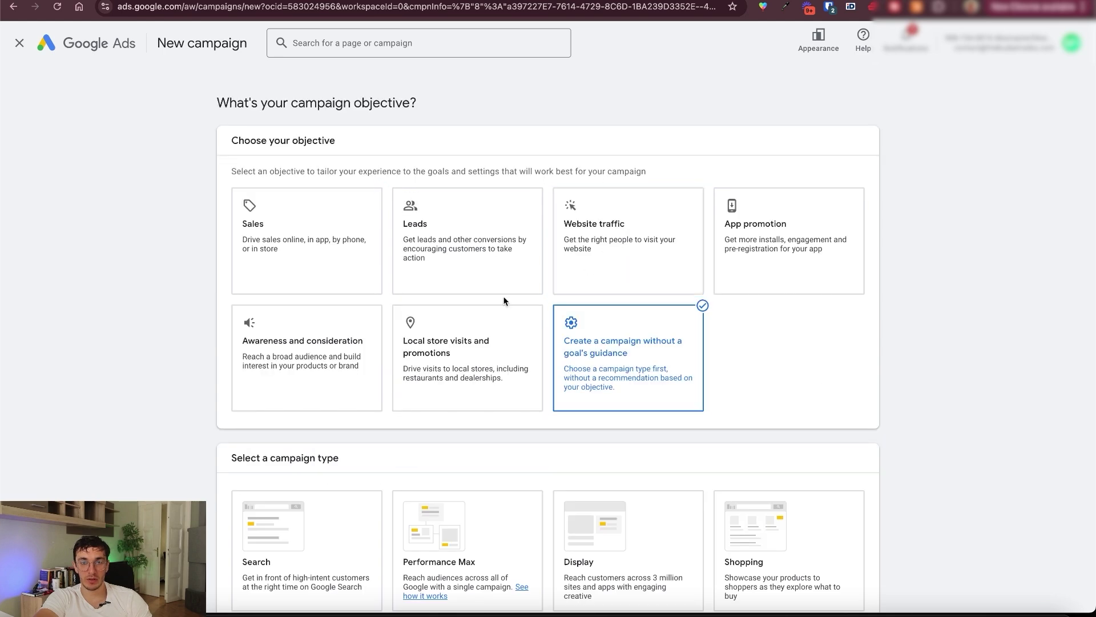
{"action": "scroll", "coordinate": [504, 298], "scroll_direction": "down", "scroll_amount": 4}
{"action": "left_click", "coordinate": [313, 384]}
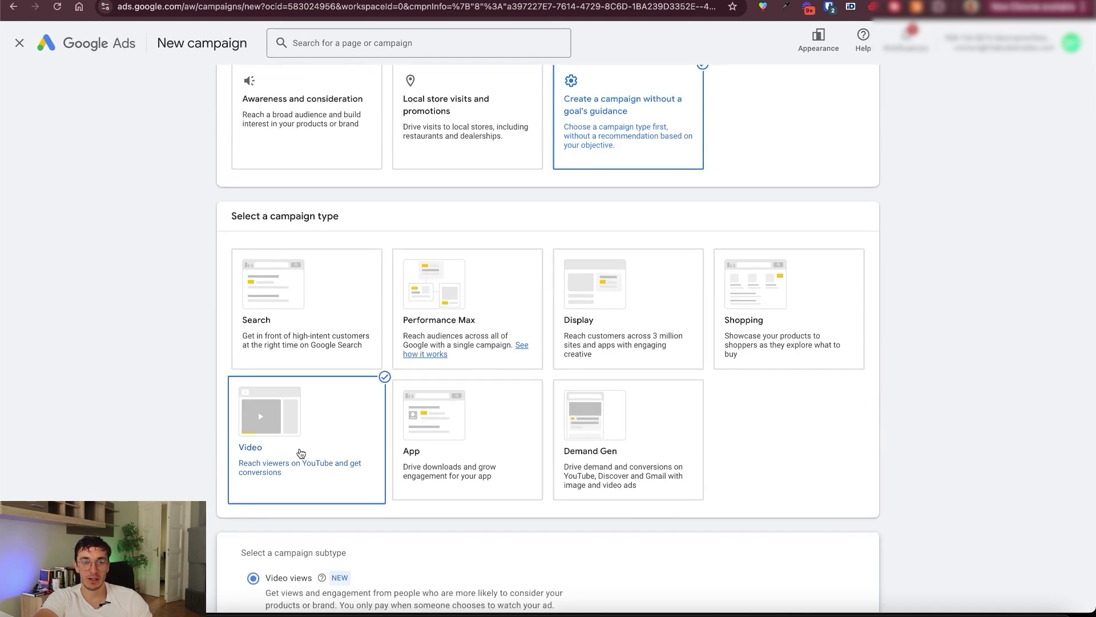
- Compare the Video views and Non-skippable reach subtypes, then select Drive conversions
{"action": "scroll", "coordinate": [546, 473], "scroll_direction": "down", "scroll_amount": 7}
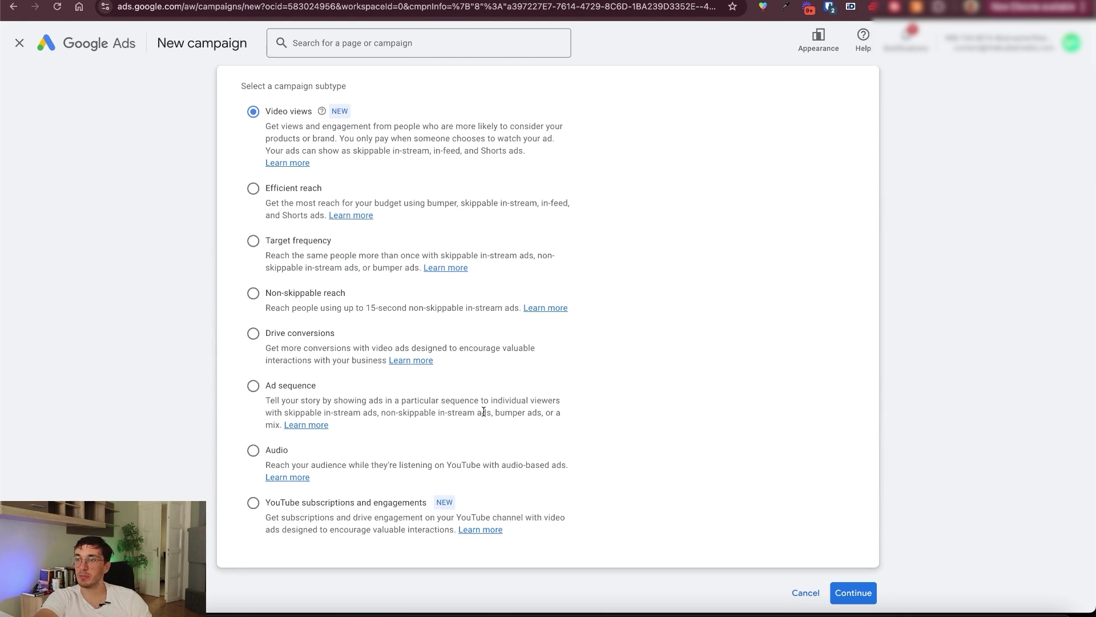
{"action": "scroll", "coordinate": [289, 273], "scroll_direction": "up", "scroll_amount": 1}
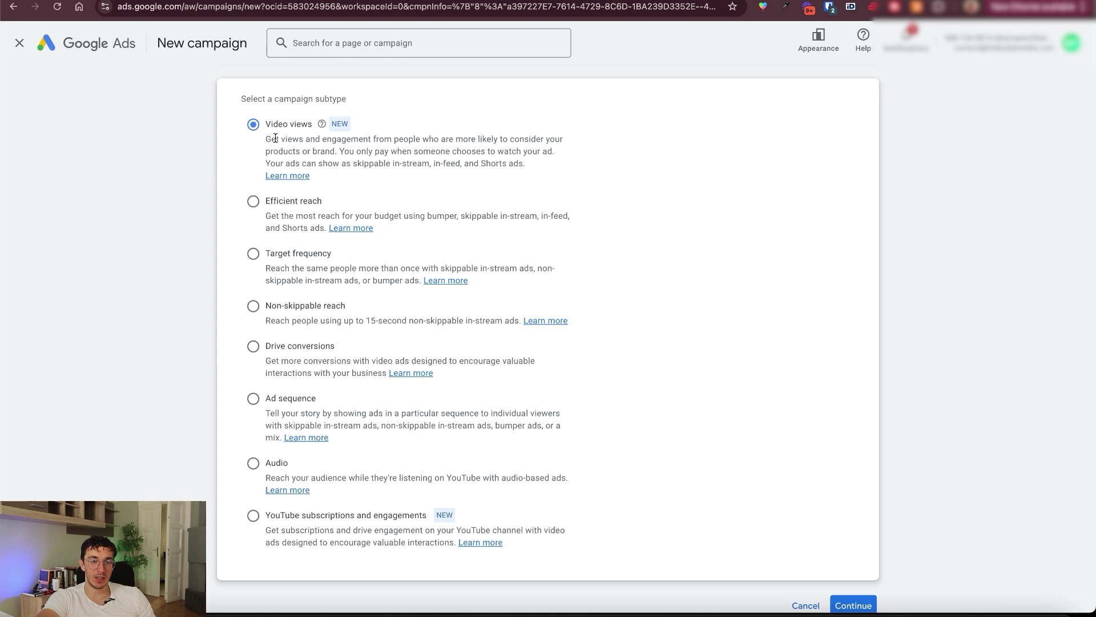
{"action": "left_click_drag", "start_coordinate": [274, 139], "coordinate": [406, 149]}
{"action": "left_click", "coordinate": [354, 136]}
{"action": "left_click", "coordinate": [325, 213]}
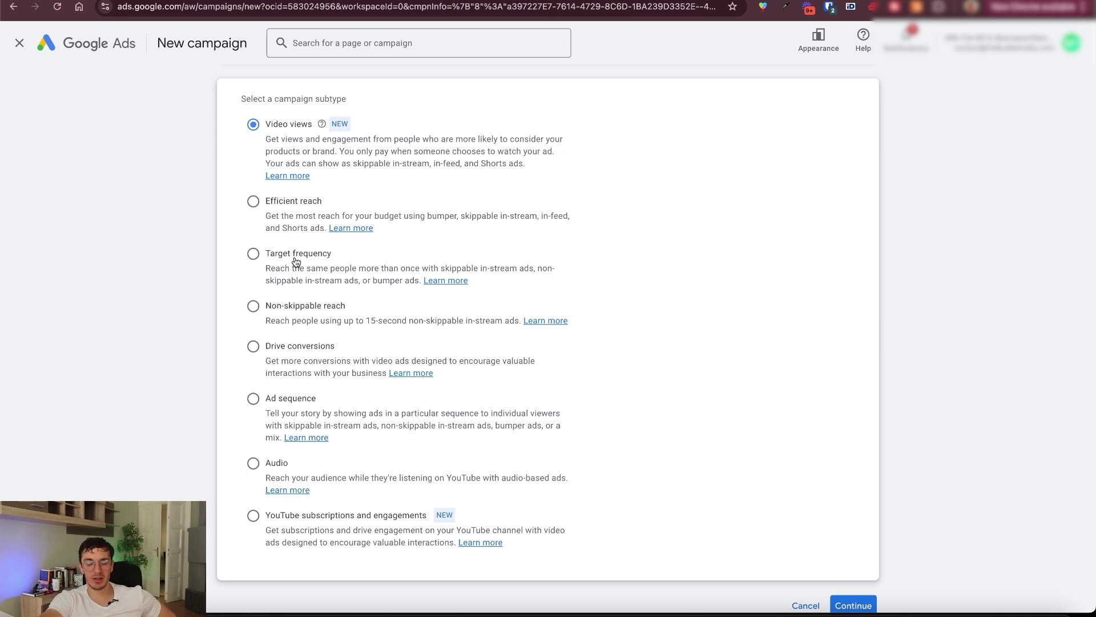
{"action": "left_click_drag", "start_coordinate": [285, 307], "coordinate": [341, 309]}
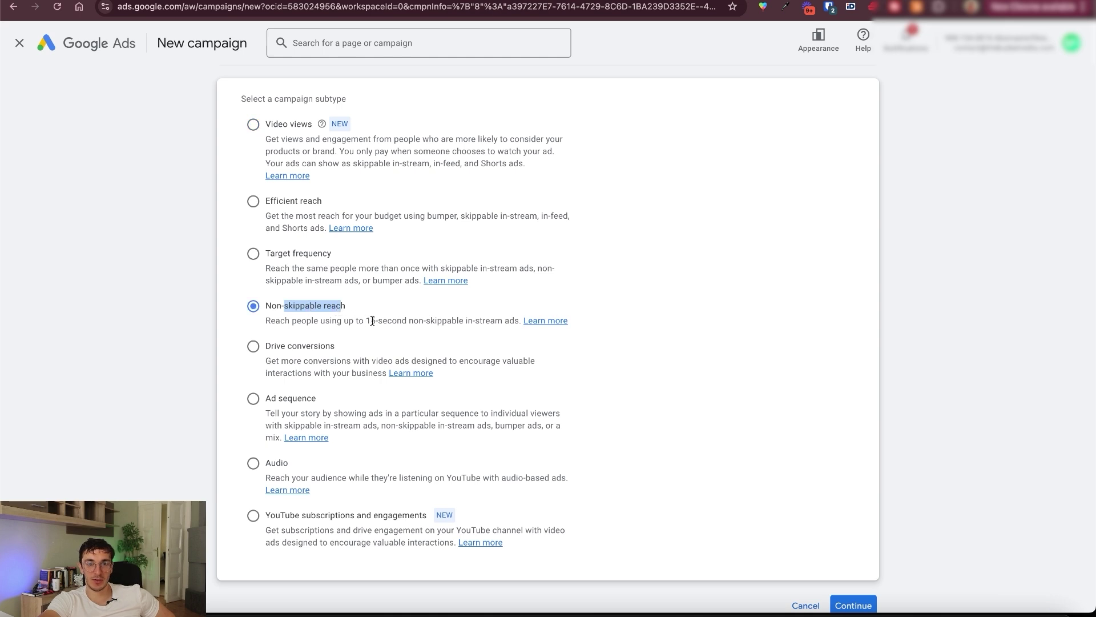
{"action": "left_click_drag", "start_coordinate": [266, 321], "coordinate": [460, 315]}
{"action": "left_click", "coordinate": [498, 316]}
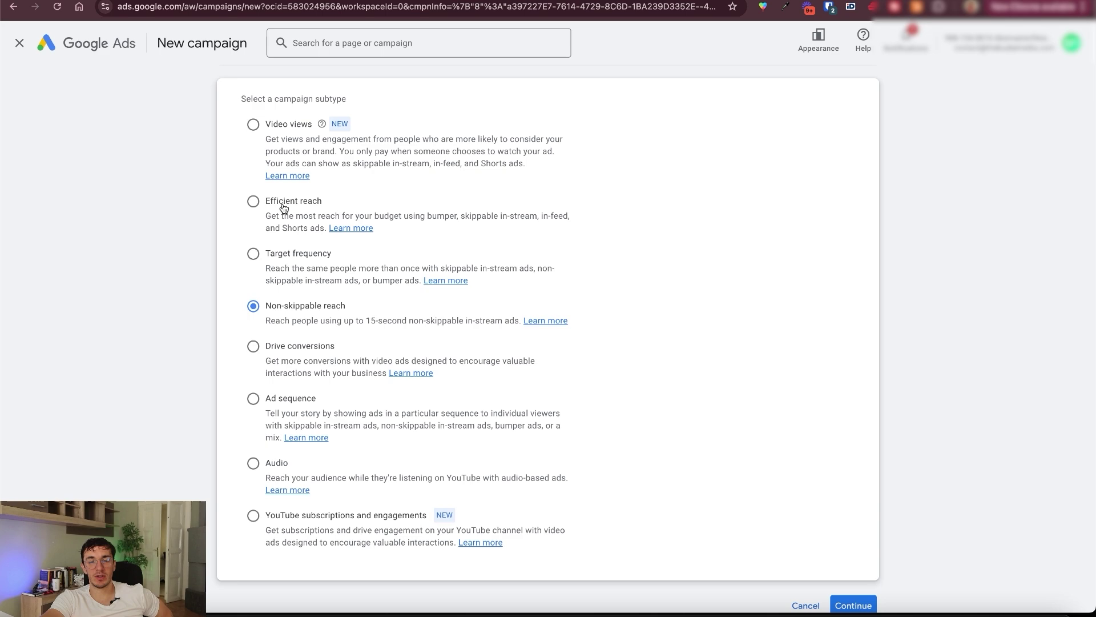
{"action": "left_click", "coordinate": [253, 347]}
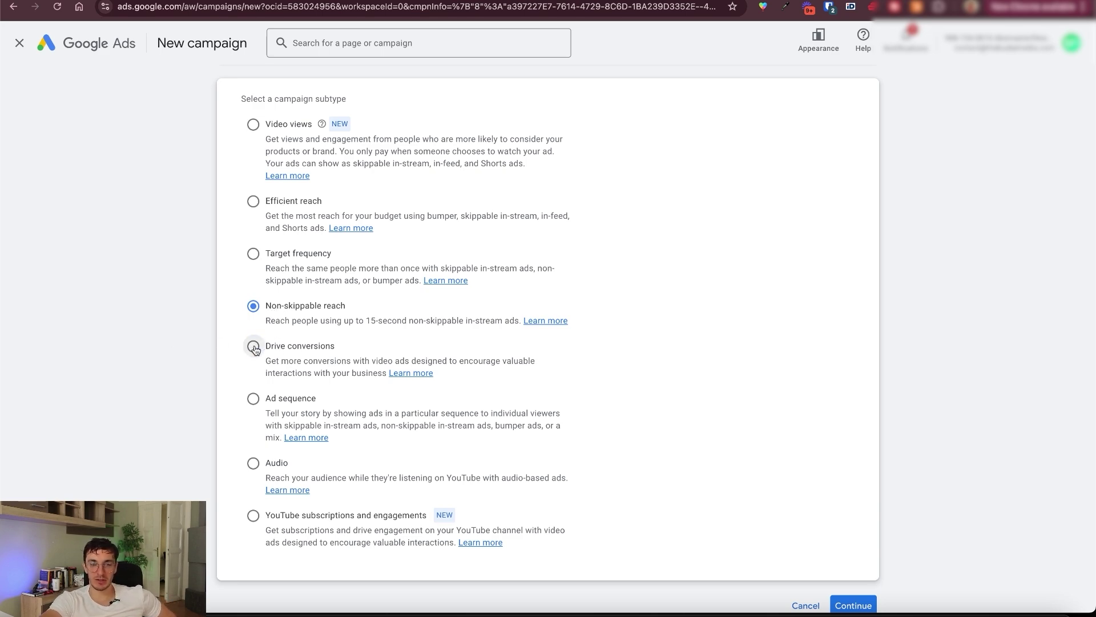
{"action": "scroll", "coordinate": [571, 343], "scroll_direction": "down", "scroll_amount": 5}
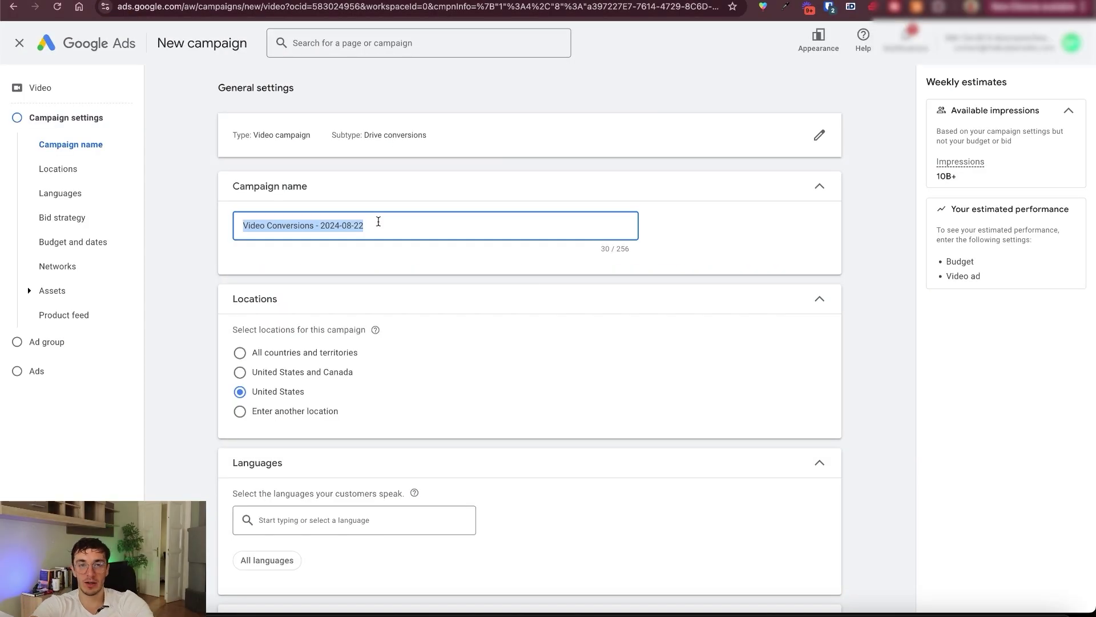
- Name the campaign 'Youtube Shorts Ad Campaign 1'
{"action": "type", "text": "Youtube "}
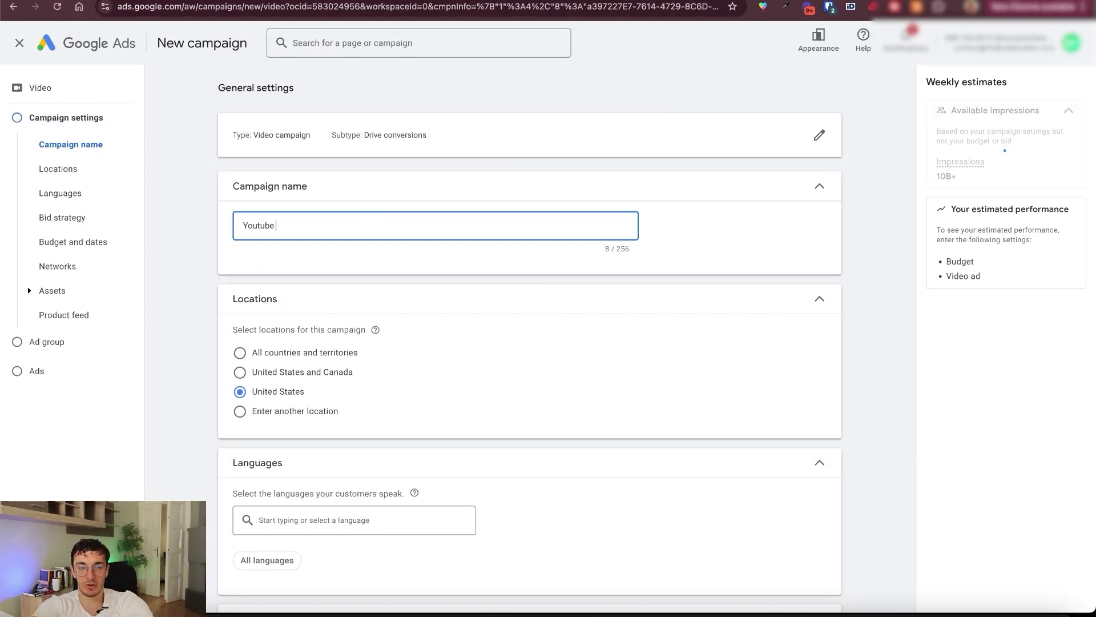
{"action": "type", "text": "Shorts Ad Campaign 1"}
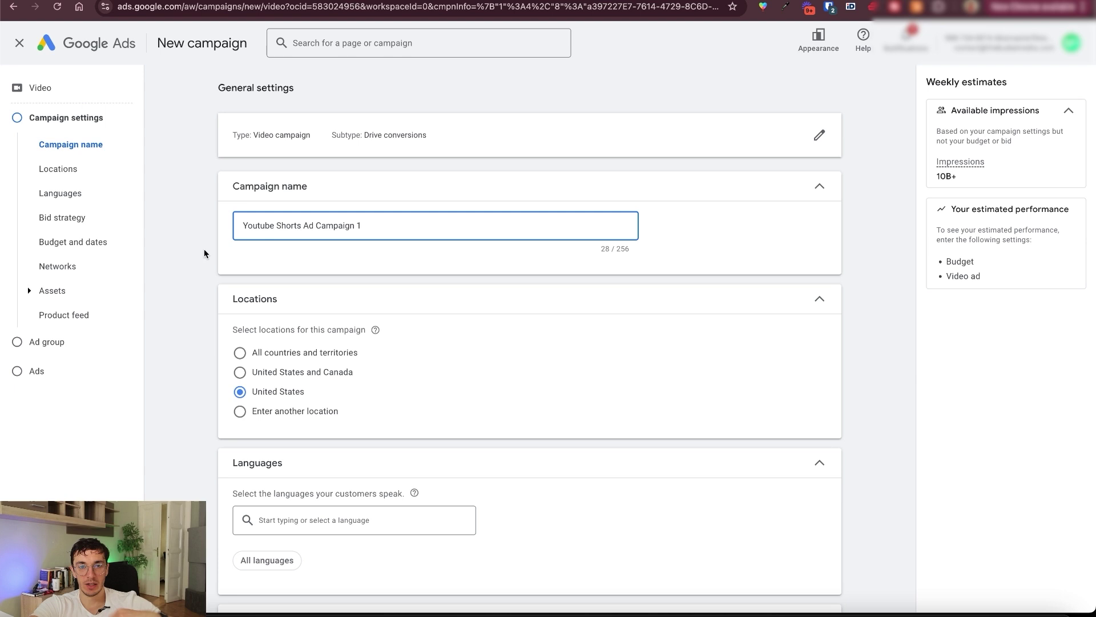
{"action": "scroll", "coordinate": [176, 313], "scroll_direction": "down", "scroll_amount": 1}
{"action": "scroll", "coordinate": [175, 313], "scroll_direction": "down", "scroll_amount": 3}
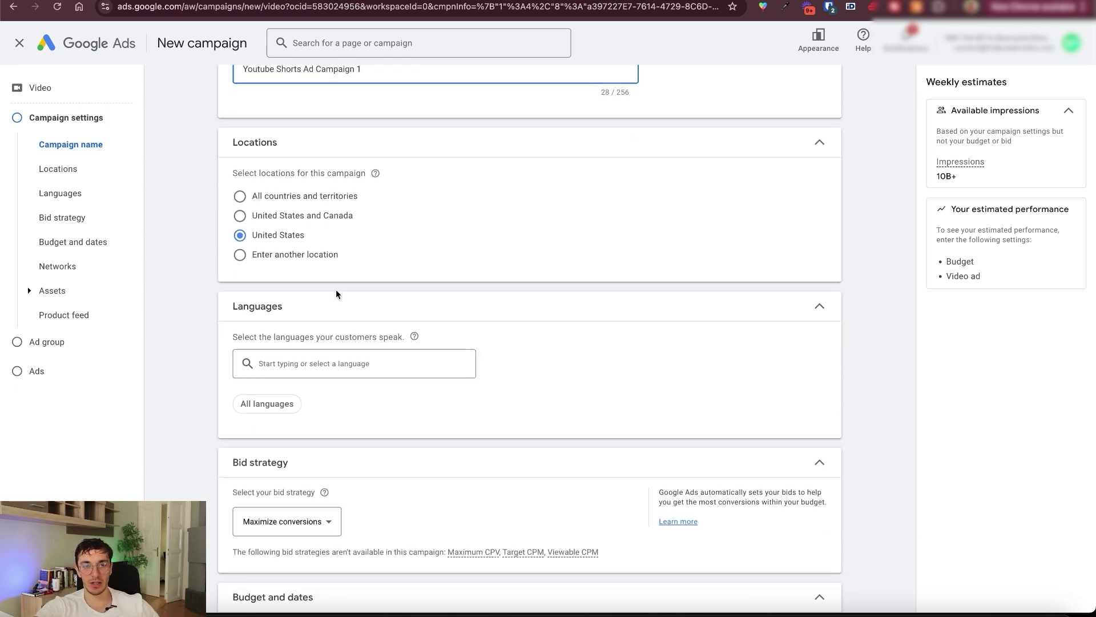
- Search 'eng' in Languages and add English as the target language
{"action": "left_click", "coordinate": [301, 363]}
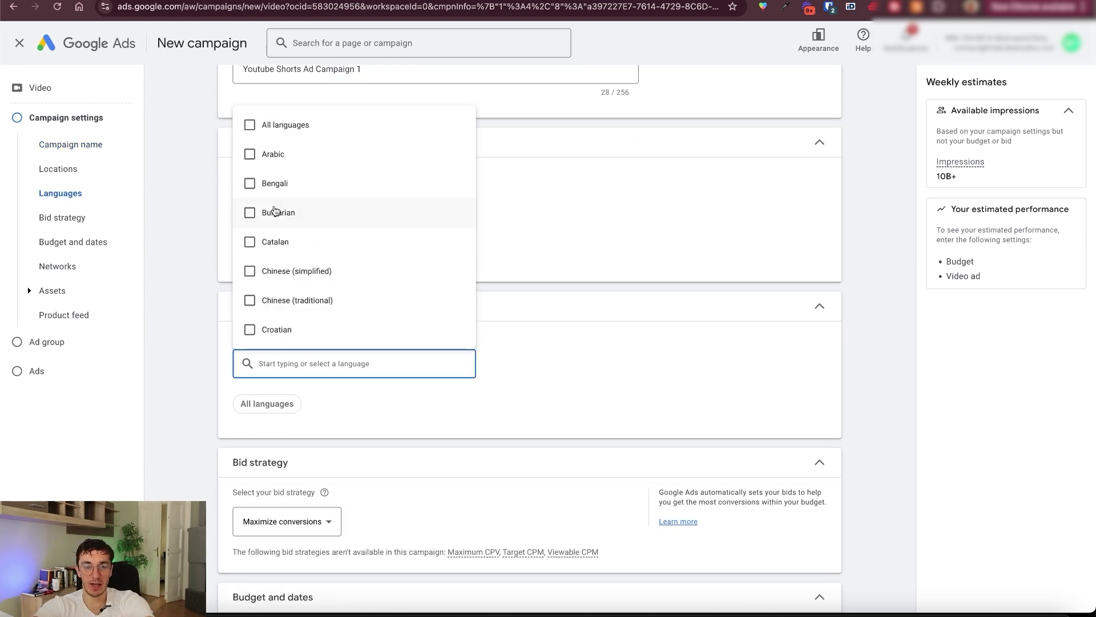
{"action": "type", "text": "eng"}
{"action": "left_click", "coordinate": [277, 407]}
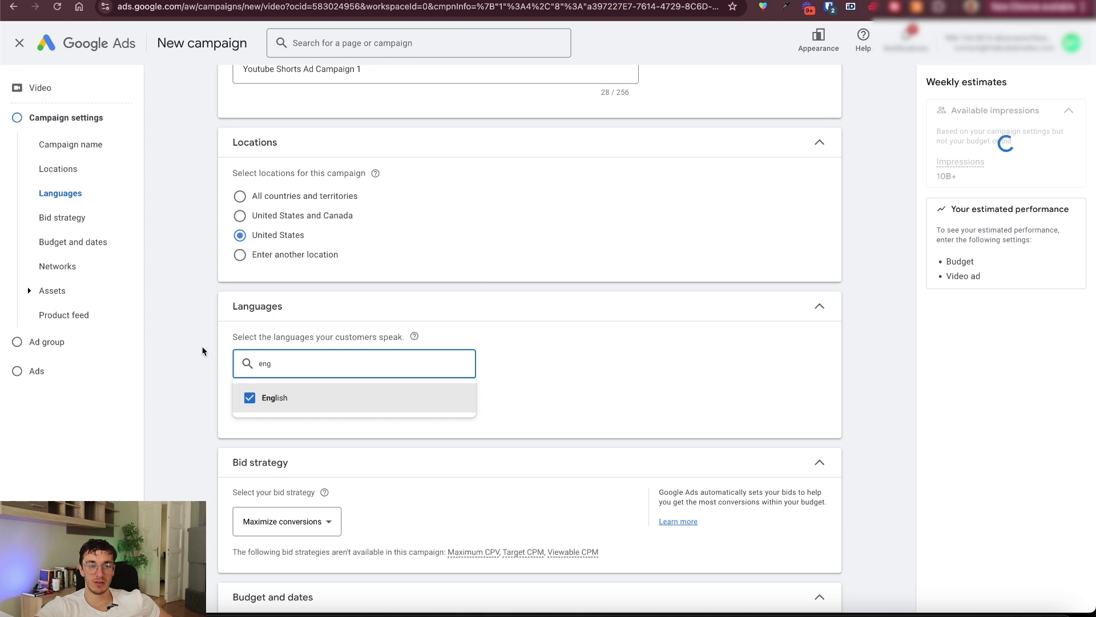
{"action": "left_click", "coordinate": [178, 375]}
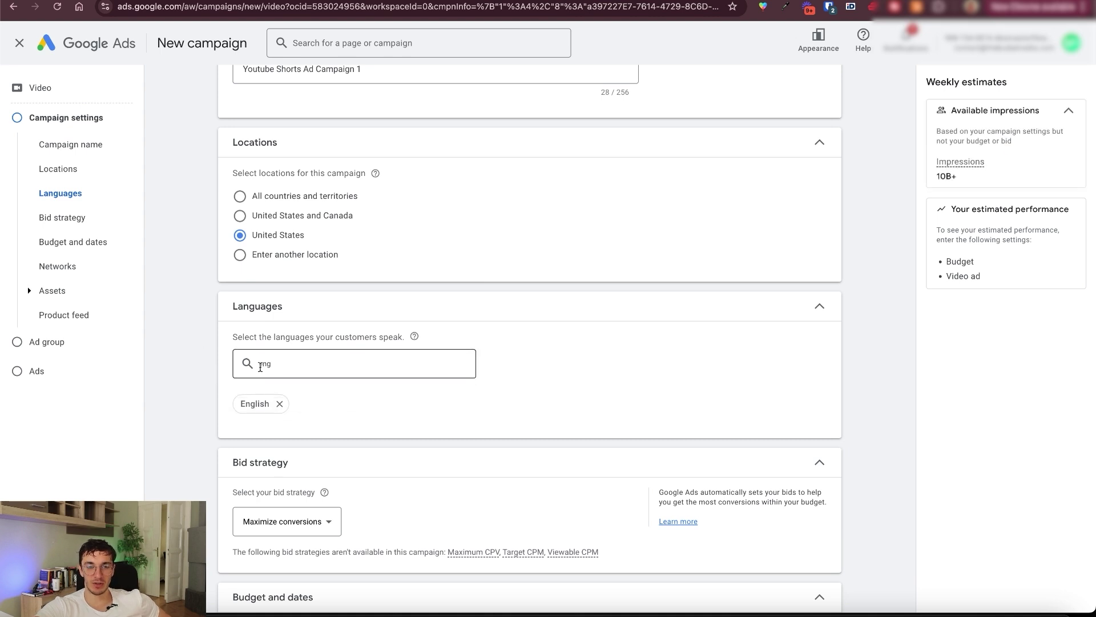
{"action": "left_click", "coordinate": [260, 367]}
{"action": "key", "text": "BackSpace"}
{"action": "key", "text": "BackSpace"}
{"action": "key", "text": "BackSpace"}
{"action": "left_click", "coordinate": [201, 333]}
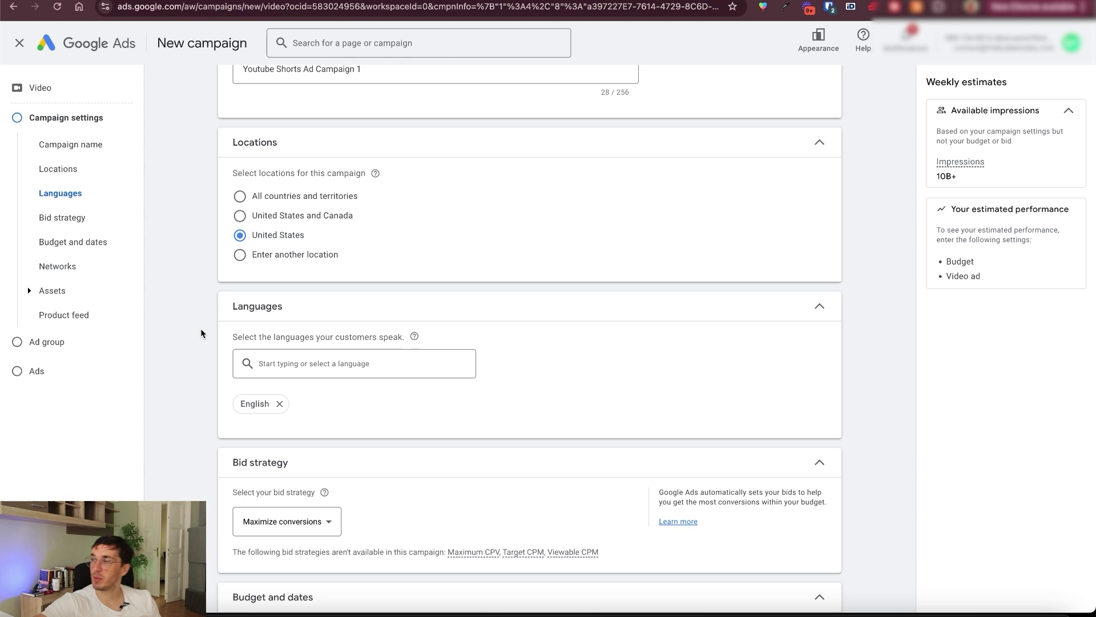
- Keep Maximize conversions as the bid strategy after briefly trying Target CPA
{"action": "scroll", "coordinate": [279, 323], "scroll_direction": "down", "scroll_amount": 3}
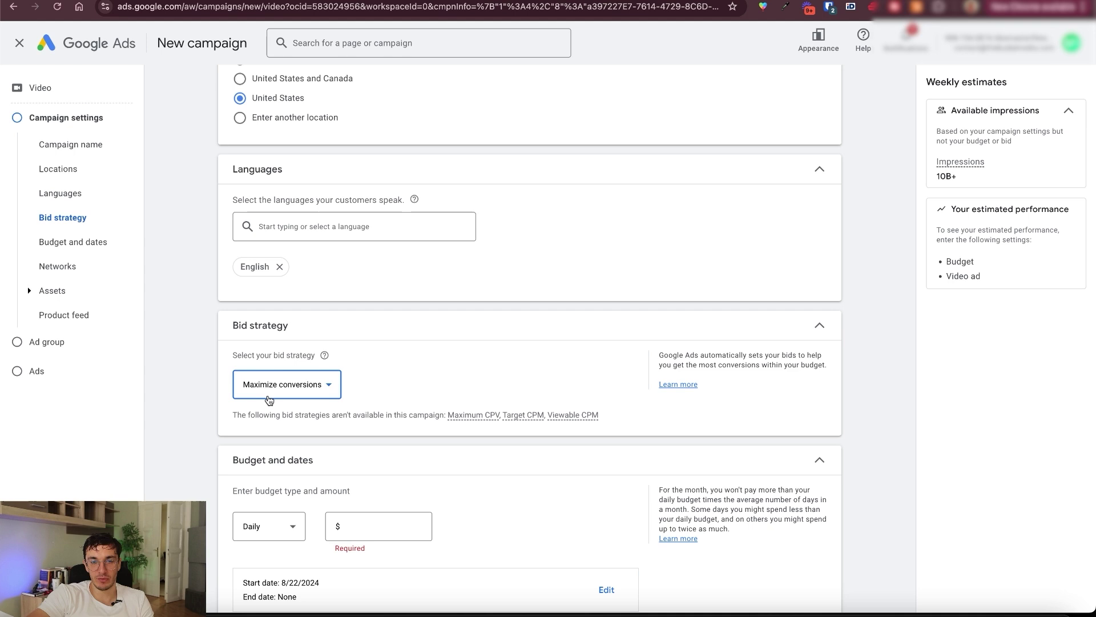
{"action": "left_click", "coordinate": [286, 393]}
{"action": "left_click", "coordinate": [188, 381]}
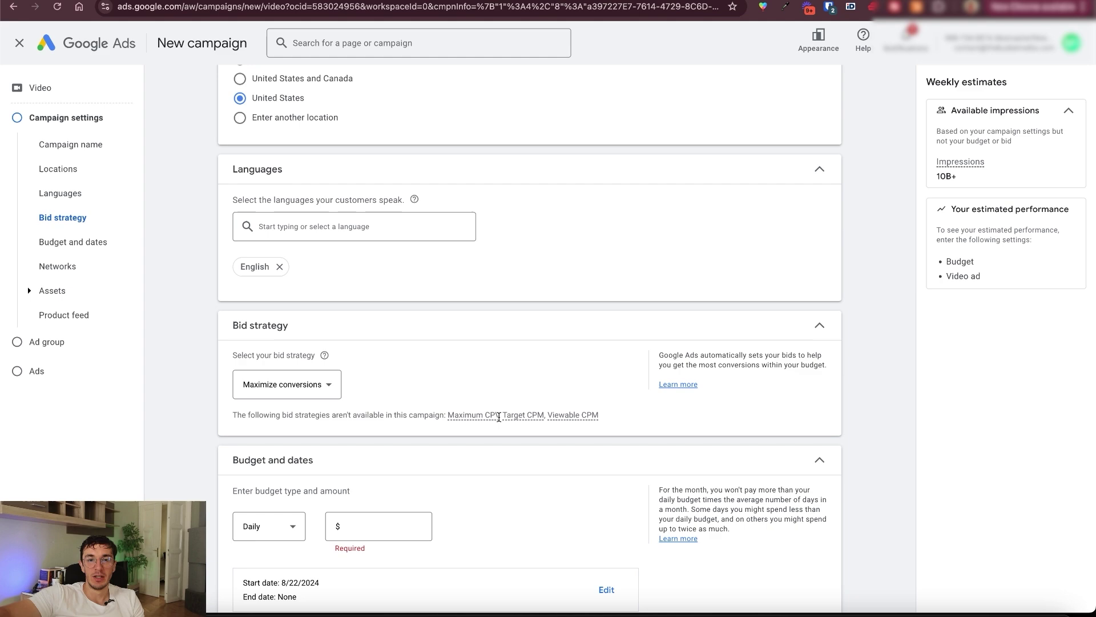
{"action": "scroll", "coordinate": [536, 394], "scroll_direction": "down", "scroll_amount": 3}
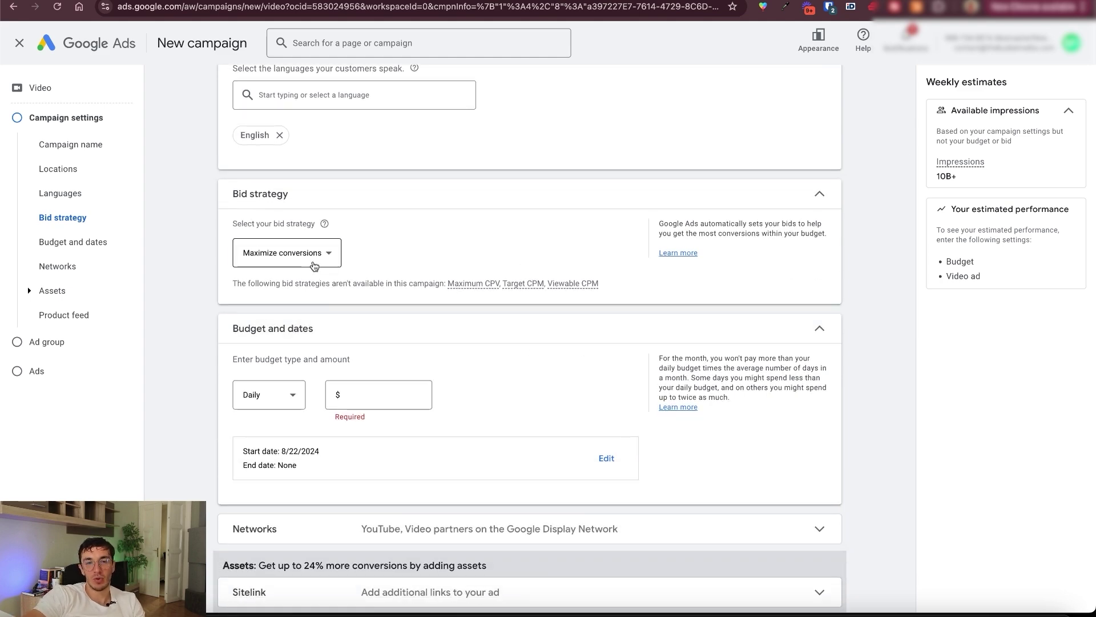
{"action": "left_click", "coordinate": [313, 266]}
{"action": "left_click", "coordinate": [291, 266]}
{"action": "left_click", "coordinate": [292, 252]}
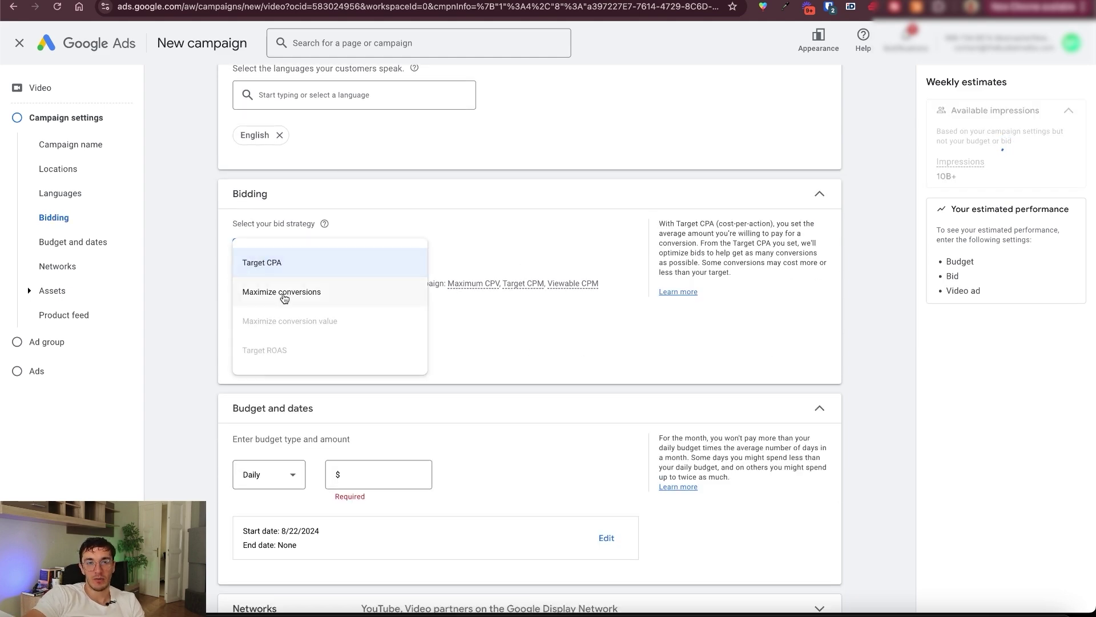
{"action": "left_click", "coordinate": [284, 297]}
- Enter a daily budget of $50.00
{"action": "scroll", "coordinate": [349, 288], "scroll_direction": "down", "scroll_amount": 2}
{"action": "left_click", "coordinate": [371, 270]}
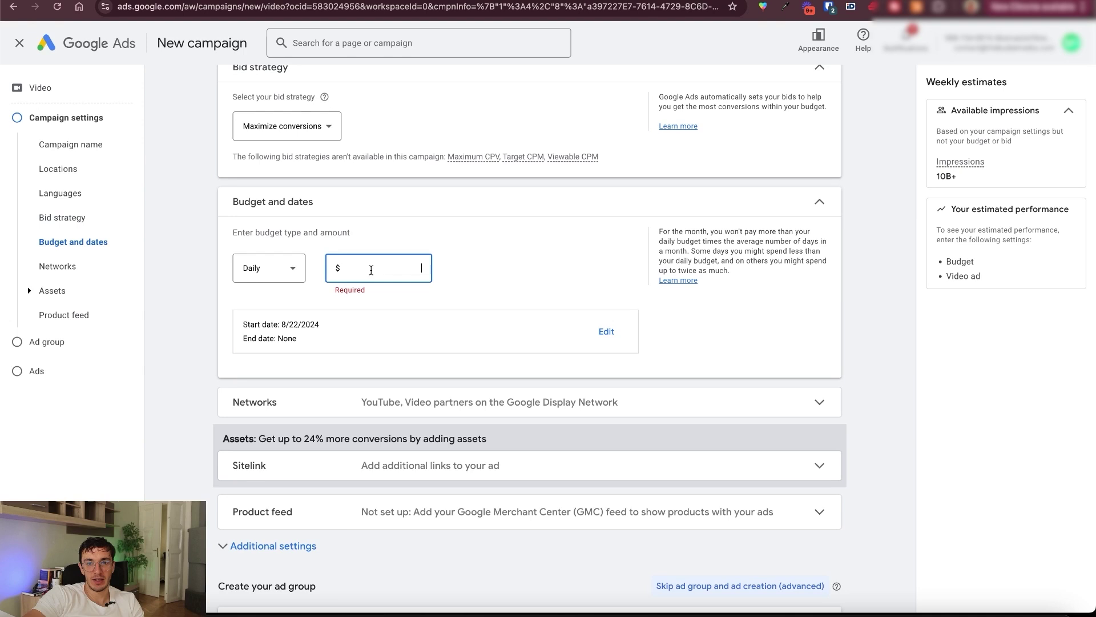
{"action": "type", "text": "50.00"}
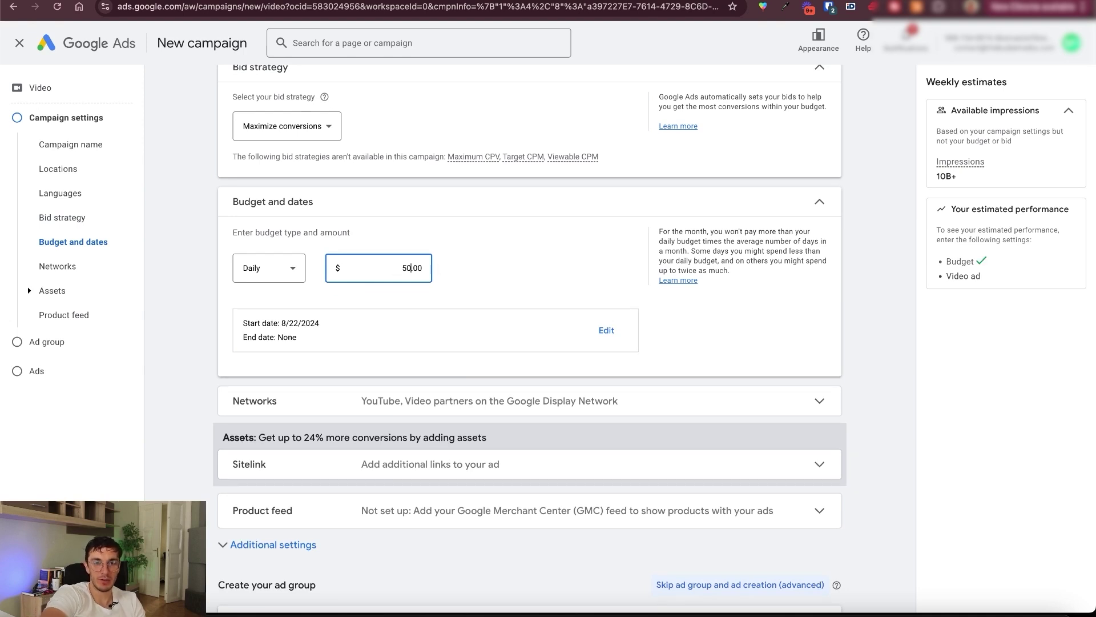
{"action": "left_click", "coordinate": [183, 318]}
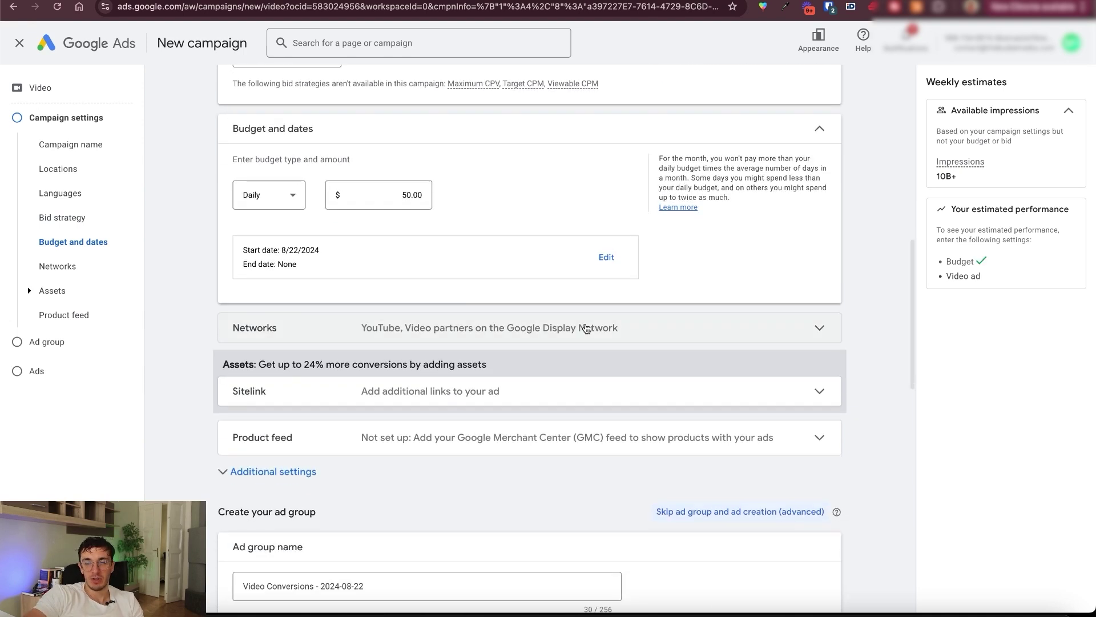
{"action": "scroll", "coordinate": [587, 325], "scroll_direction": "down", "scroll_amount": 1}
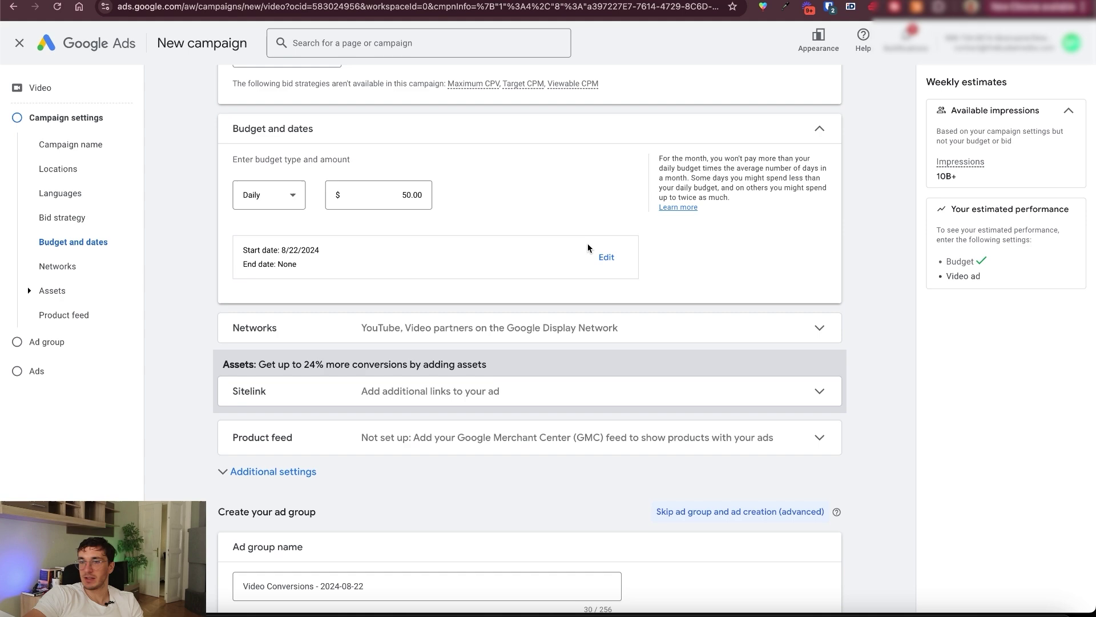
{"action": "scroll", "coordinate": [171, 298], "scroll_direction": "down", "scroll_amount": 1}
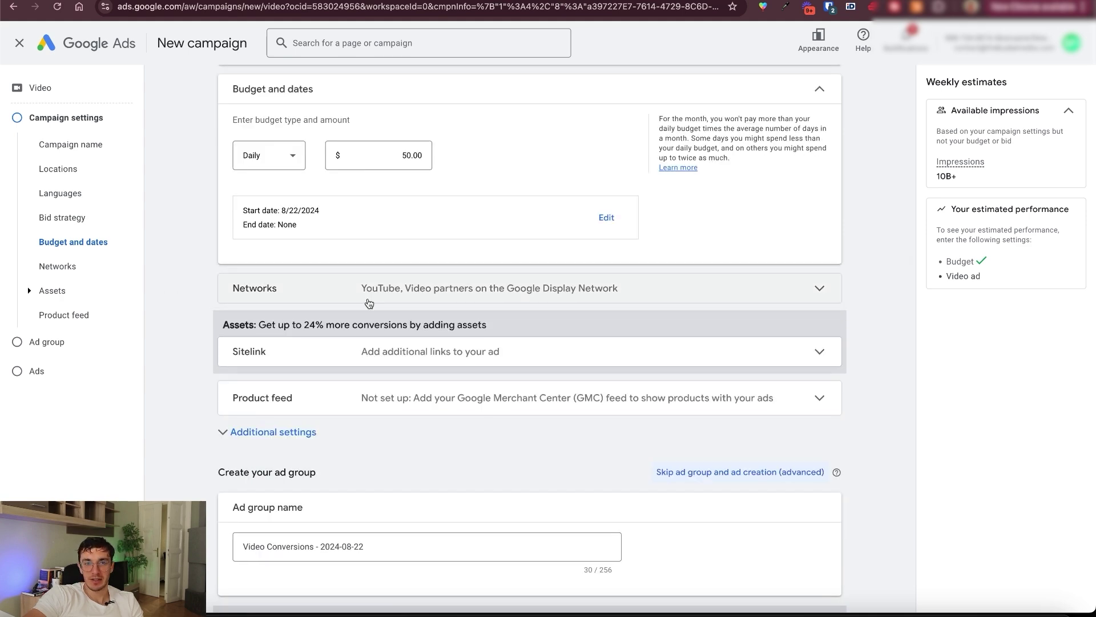
- Expand Networks to review the YouTube, Google TV and video partners options
{"action": "left_click", "coordinate": [445, 296]}
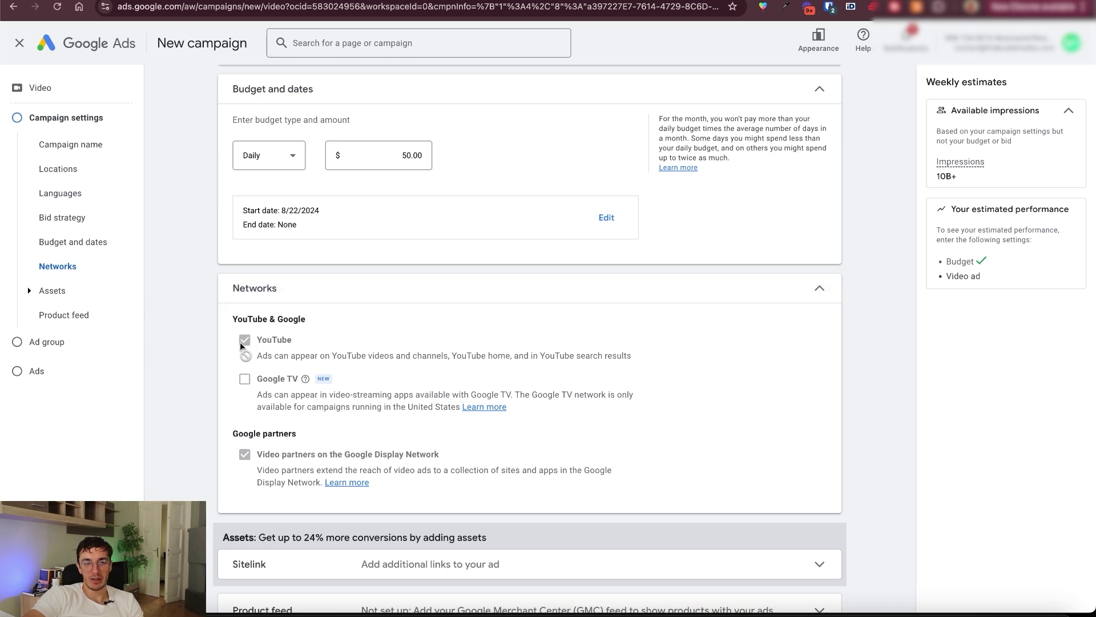
{"action": "mouse_move", "coordinate": [242, 384]}
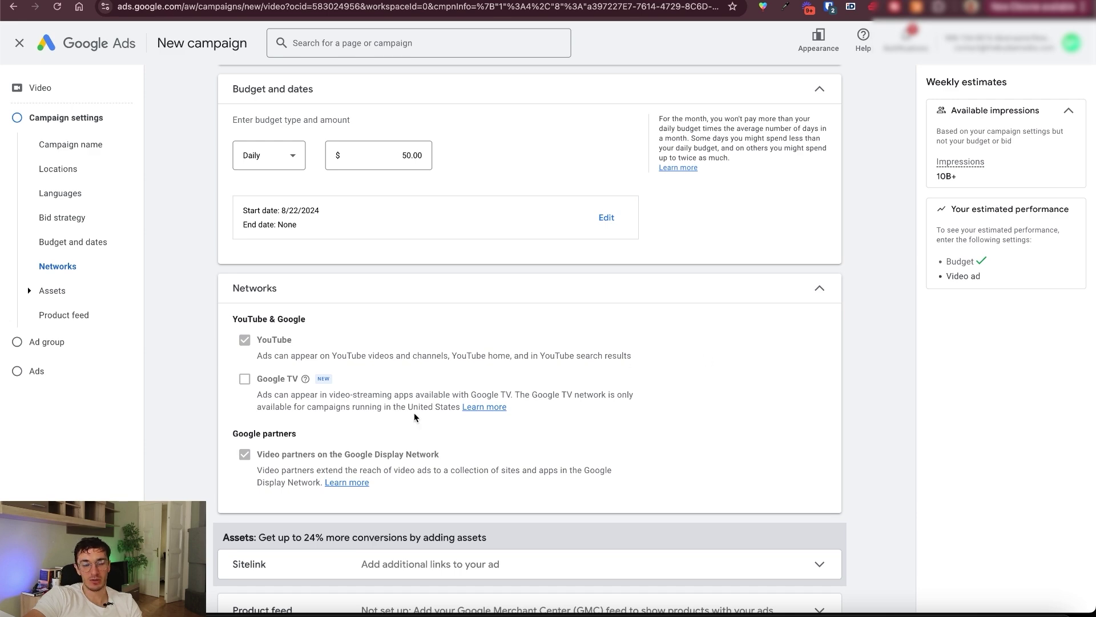
- Expand Product feed, inspect the Merchant Center accounts, then leave the feed unchecked
{"action": "scroll", "coordinate": [295, 404], "scroll_direction": "down", "scroll_amount": 5}
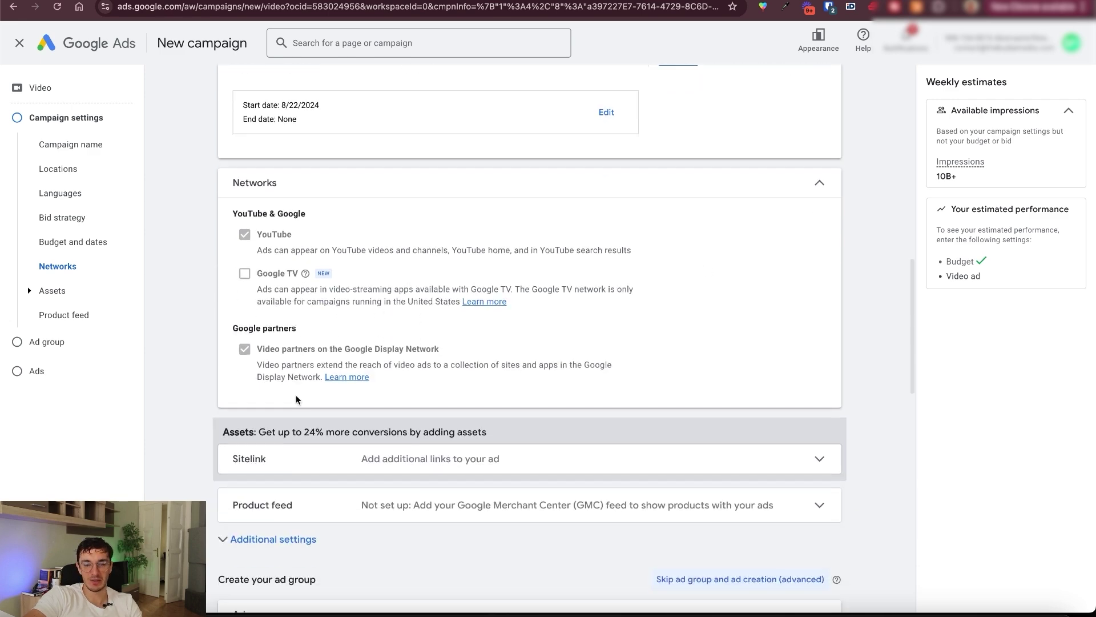
{"action": "scroll", "coordinate": [454, 337], "scroll_direction": "down", "scroll_amount": 2}
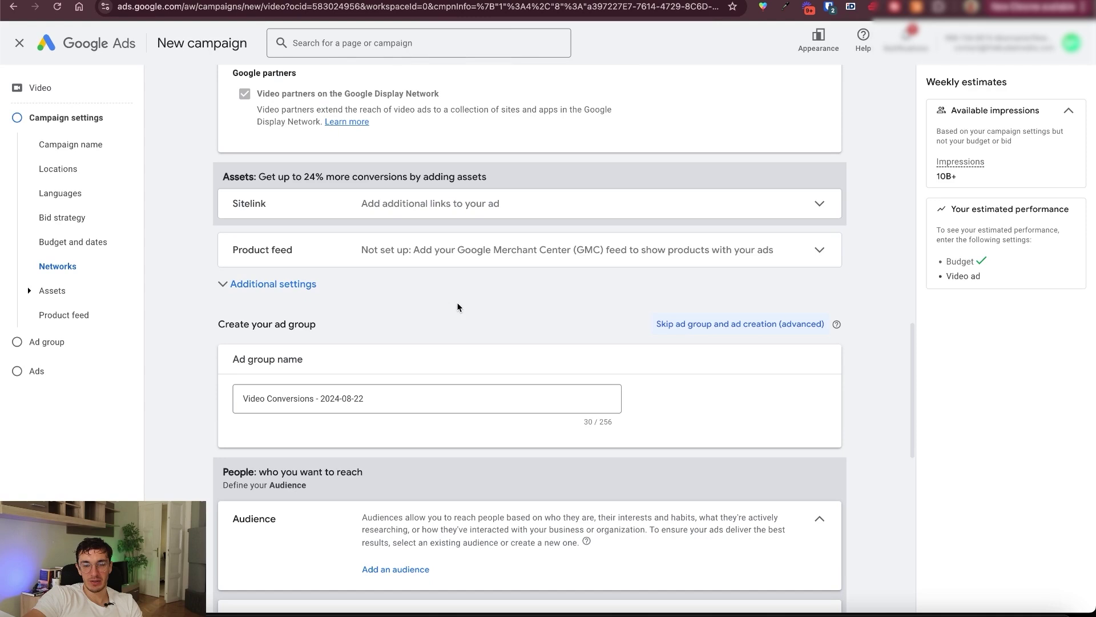
{"action": "left_click", "coordinate": [456, 264]}
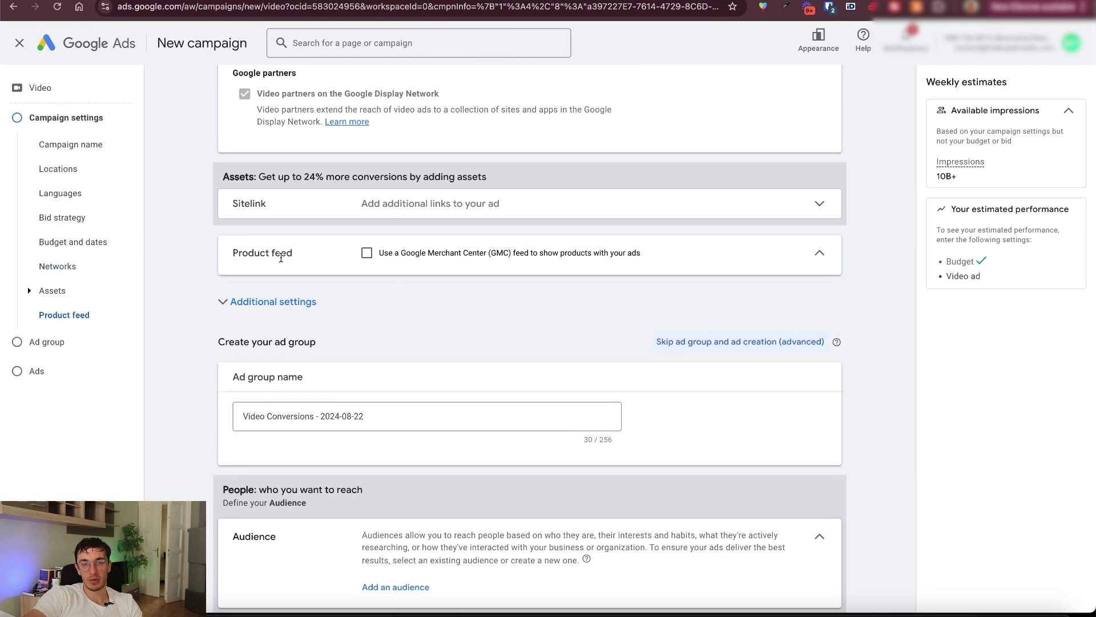
{"action": "left_click_drag", "start_coordinate": [249, 255], "coordinate": [298, 257]}
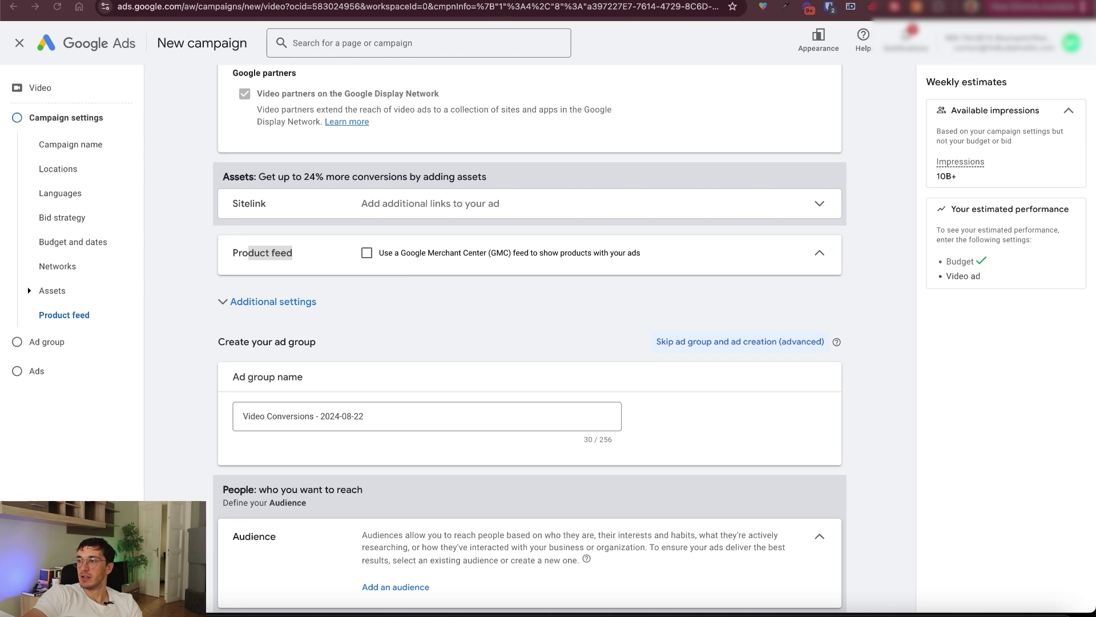
{"action": "left_click", "coordinate": [367, 253]}
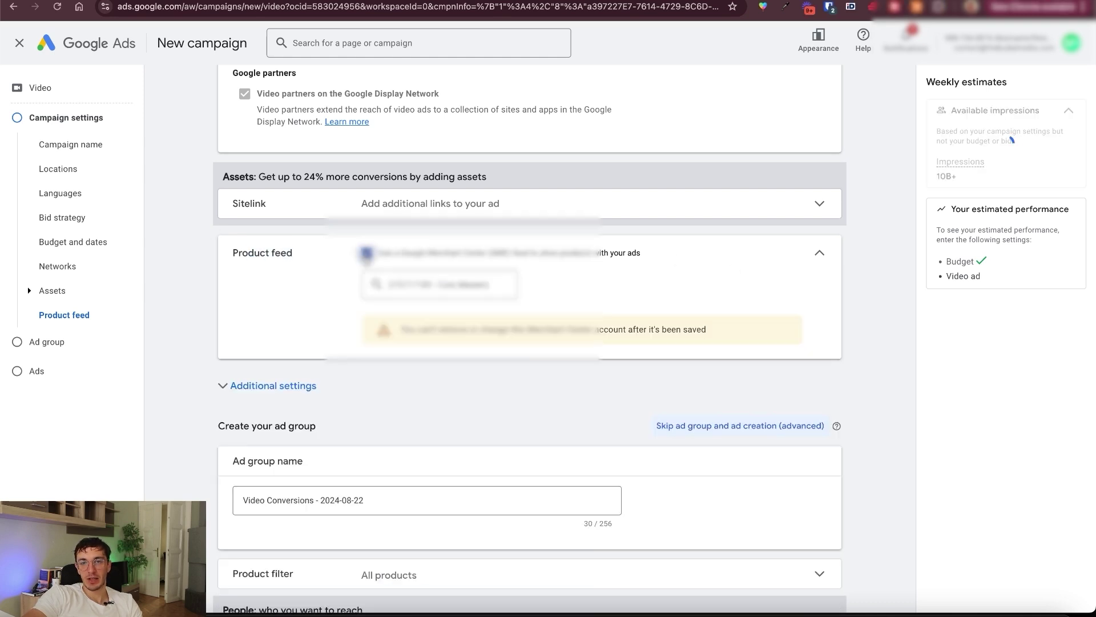
{"action": "left_click", "coordinate": [437, 284]}
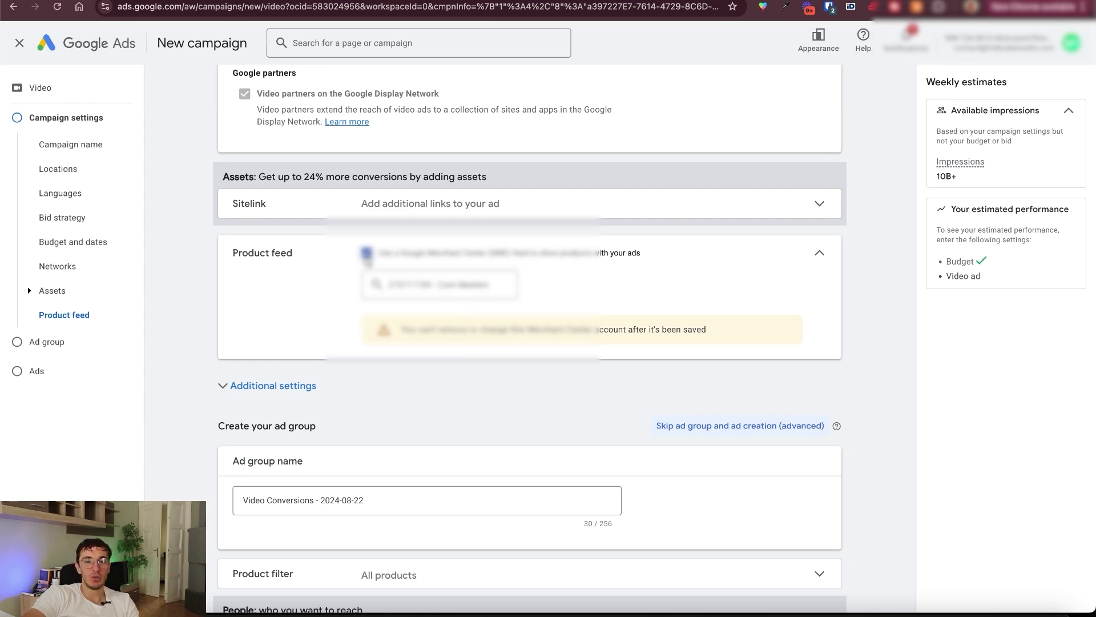
{"action": "left_click", "coordinate": [367, 253]}
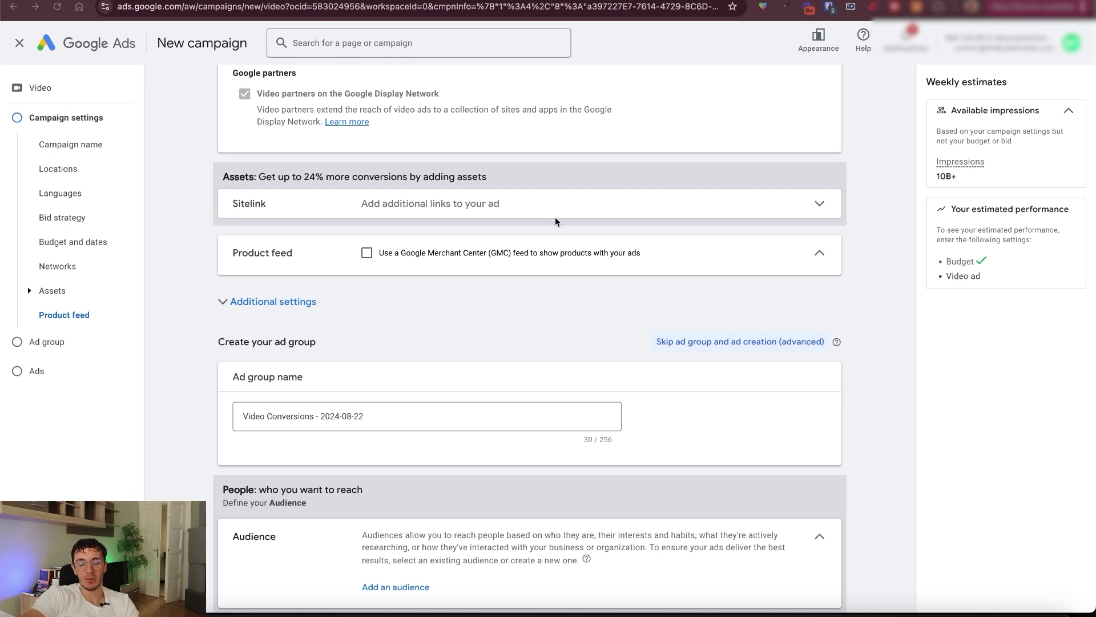
- Limit device targeting to mobile phones only by unchecking TV screens, tablets and computers
{"action": "scroll", "coordinate": [362, 222], "scroll_direction": "down", "scroll_amount": 2}
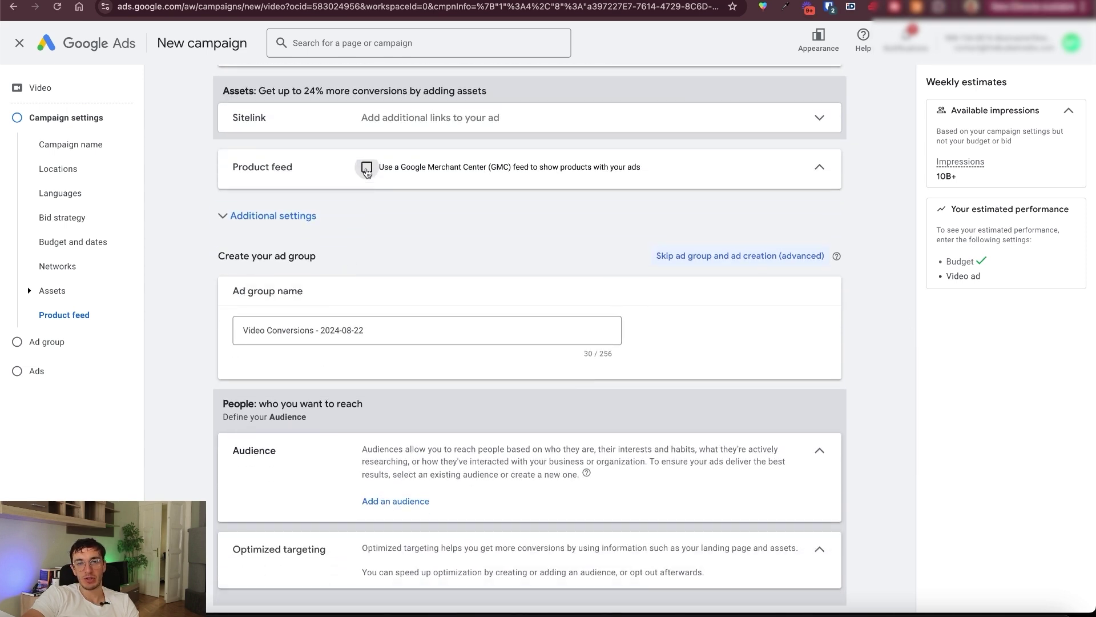
{"action": "left_click", "coordinate": [287, 220]}
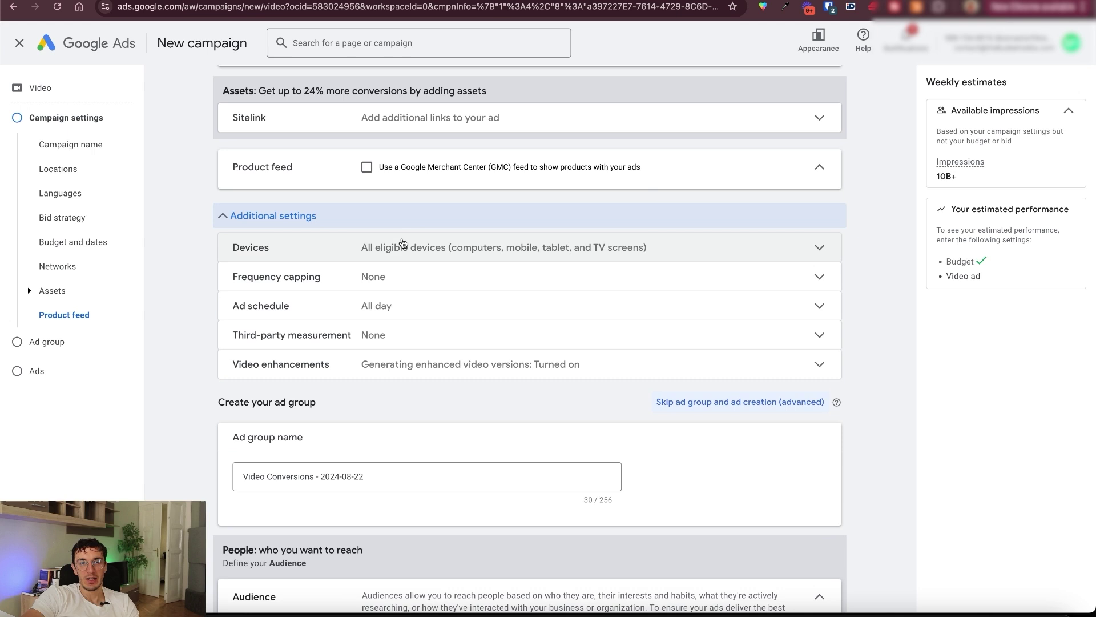
{"action": "left_click", "coordinate": [534, 251]}
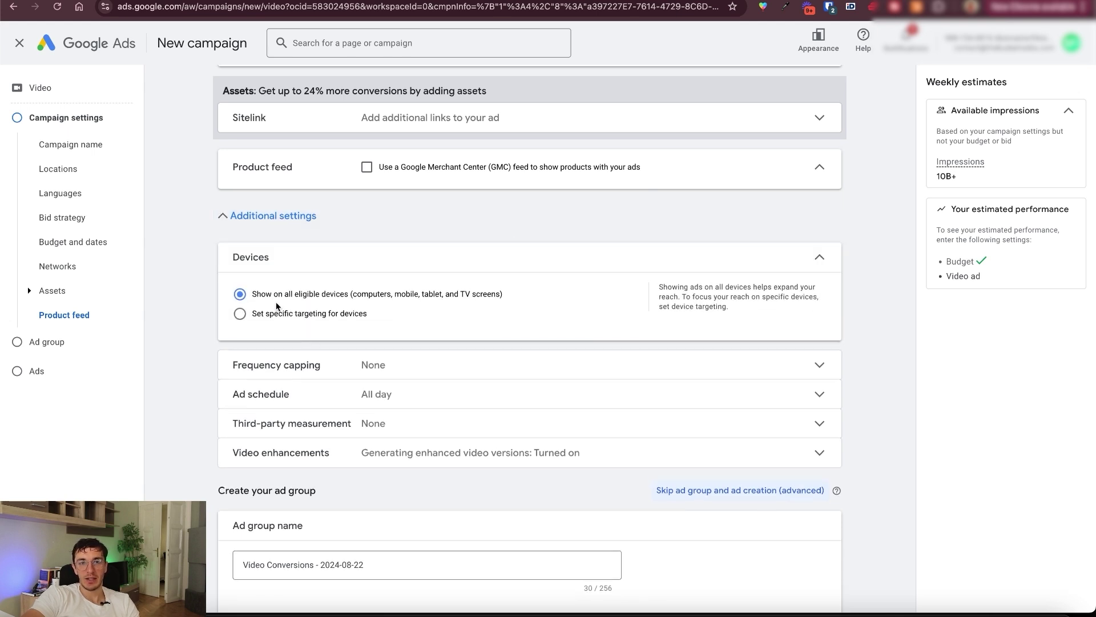
{"action": "left_click", "coordinate": [267, 313]}
{"action": "scroll", "coordinate": [434, 321], "scroll_direction": "down", "scroll_amount": 3}
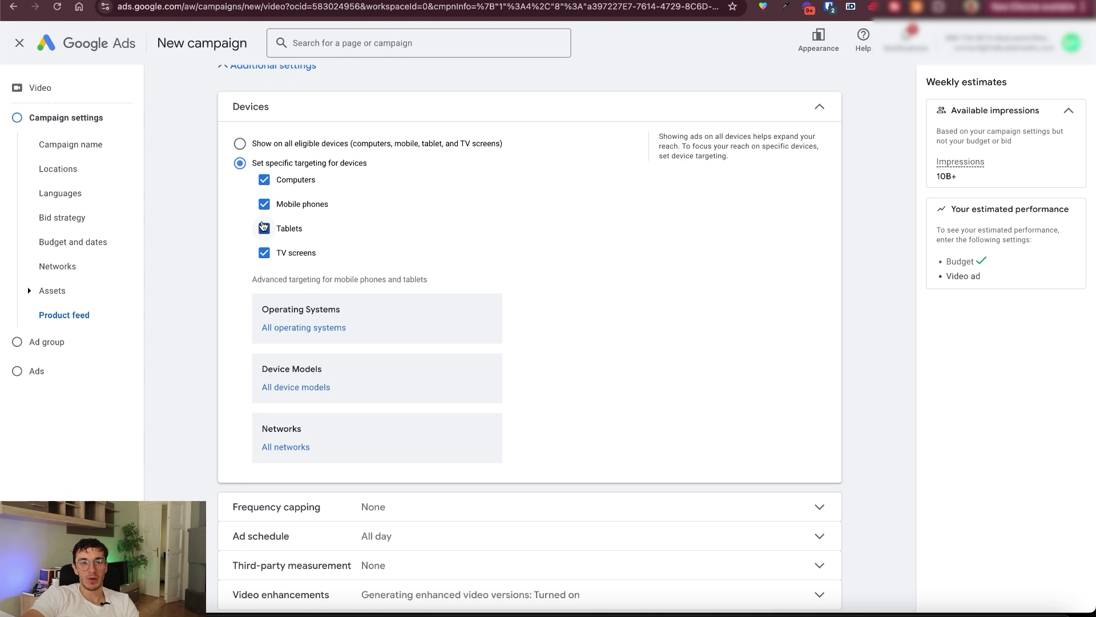
{"action": "left_click", "coordinate": [264, 253]}
{"action": "left_click", "coordinate": [263, 229]}
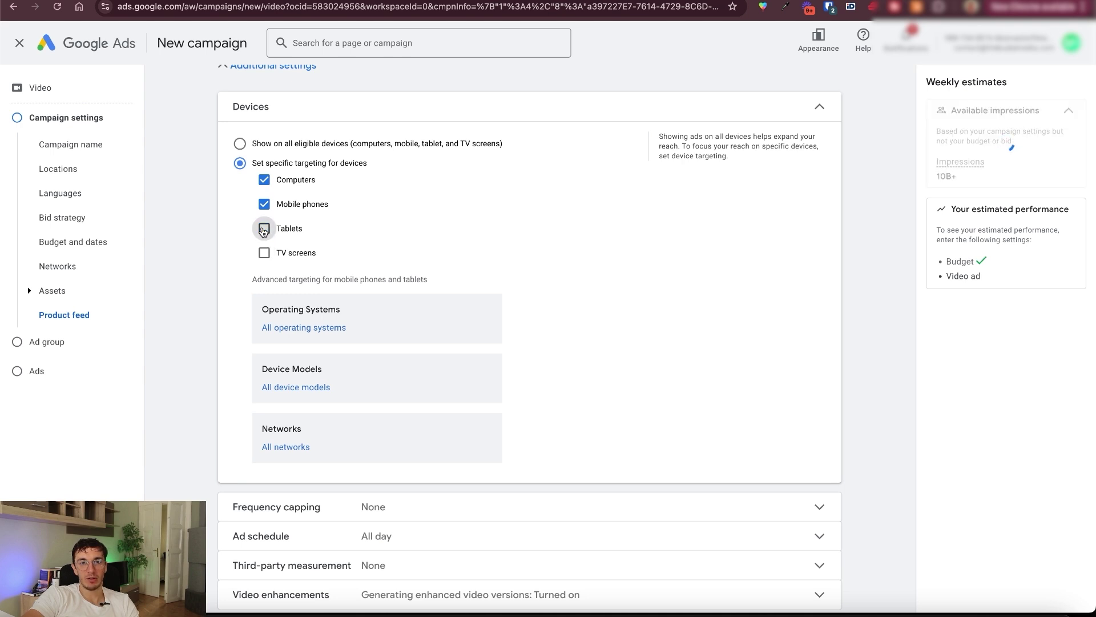
{"action": "left_click", "coordinate": [264, 179]}
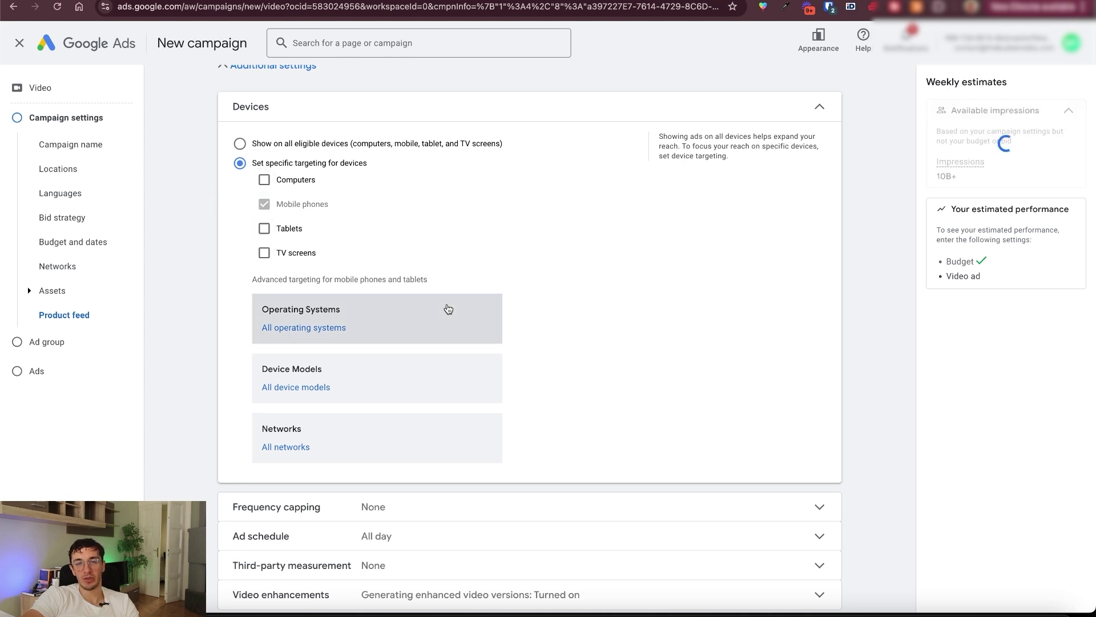
{"action": "scroll", "coordinate": [673, 213], "scroll_direction": "up", "scroll_amount": 2}
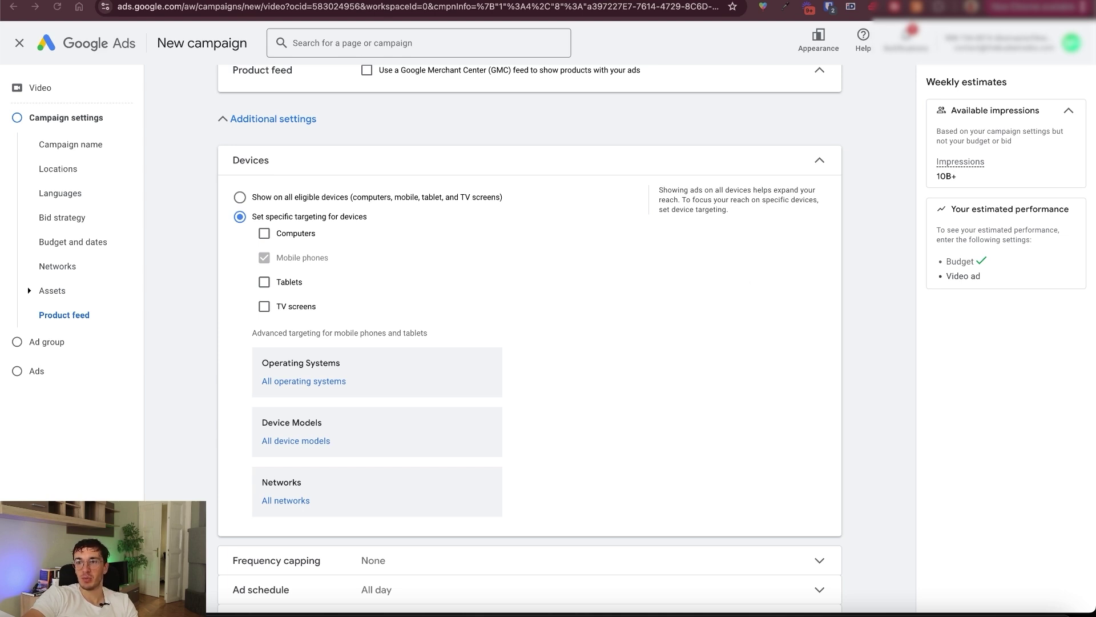
{"action": "scroll", "coordinate": [264, 357], "scroll_direction": "down", "scroll_amount": 5}
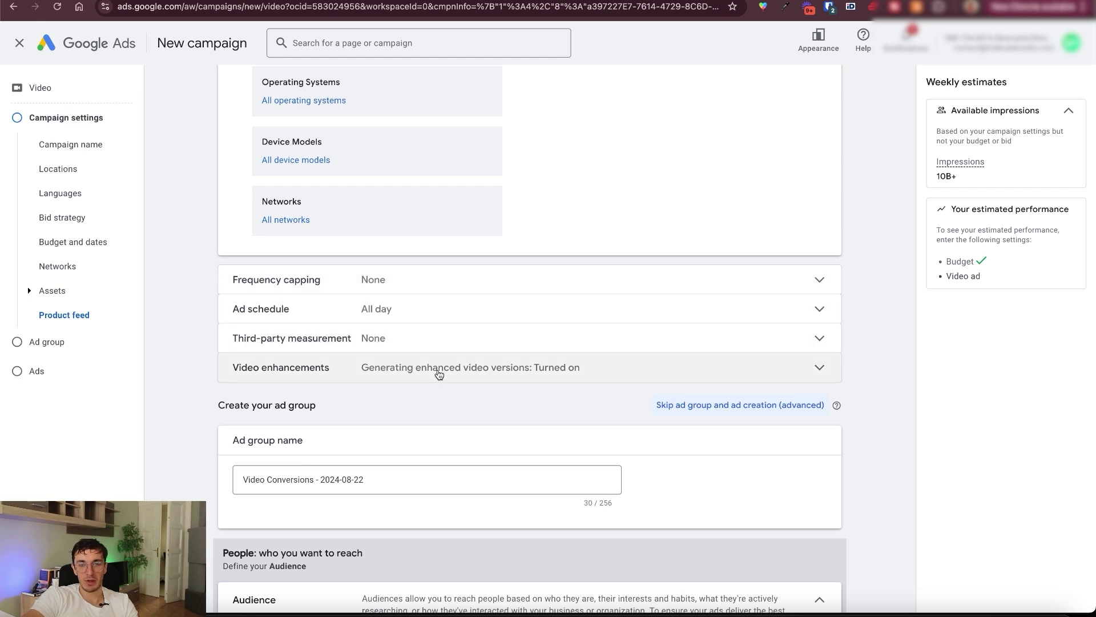
{"action": "scroll", "coordinate": [438, 374], "scroll_direction": "down", "scroll_amount": 2}
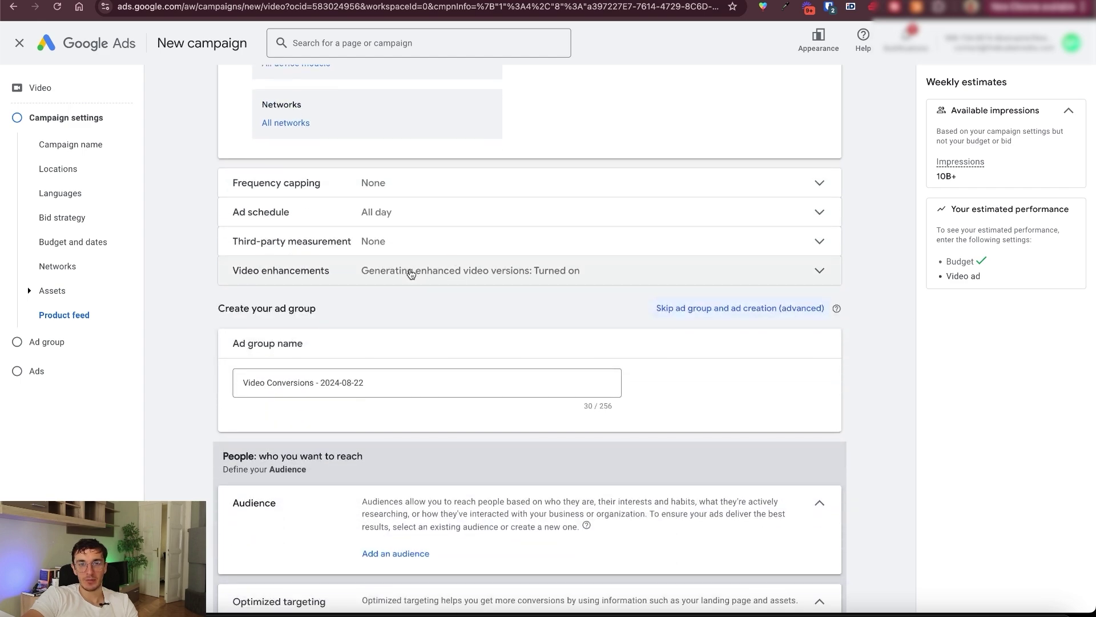
{"action": "left_click", "coordinate": [411, 274]}
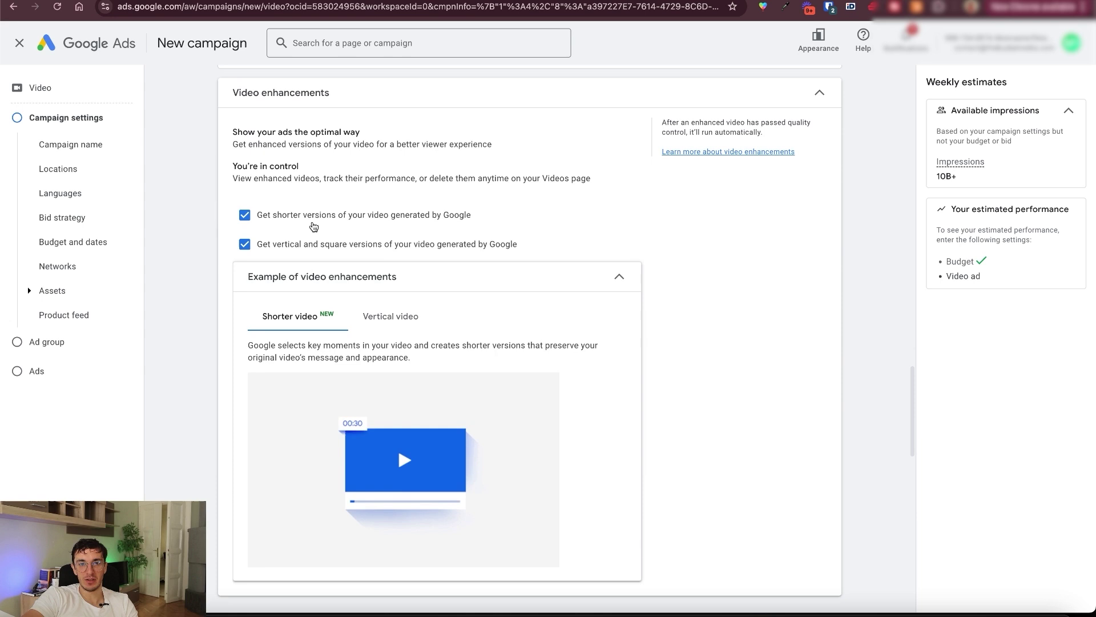
{"action": "left_click_drag", "start_coordinate": [260, 171], "coordinate": [591, 178]}
{"action": "left_click", "coordinate": [308, 174]}
{"action": "left_click", "coordinate": [357, 177]}
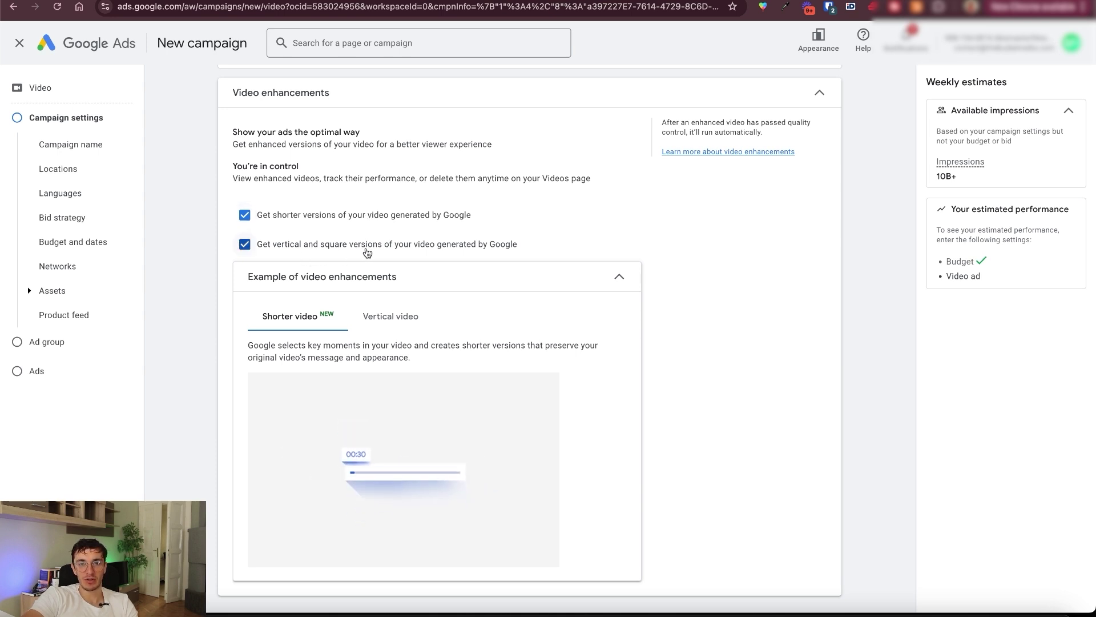
{"action": "left_click", "coordinate": [383, 316]}
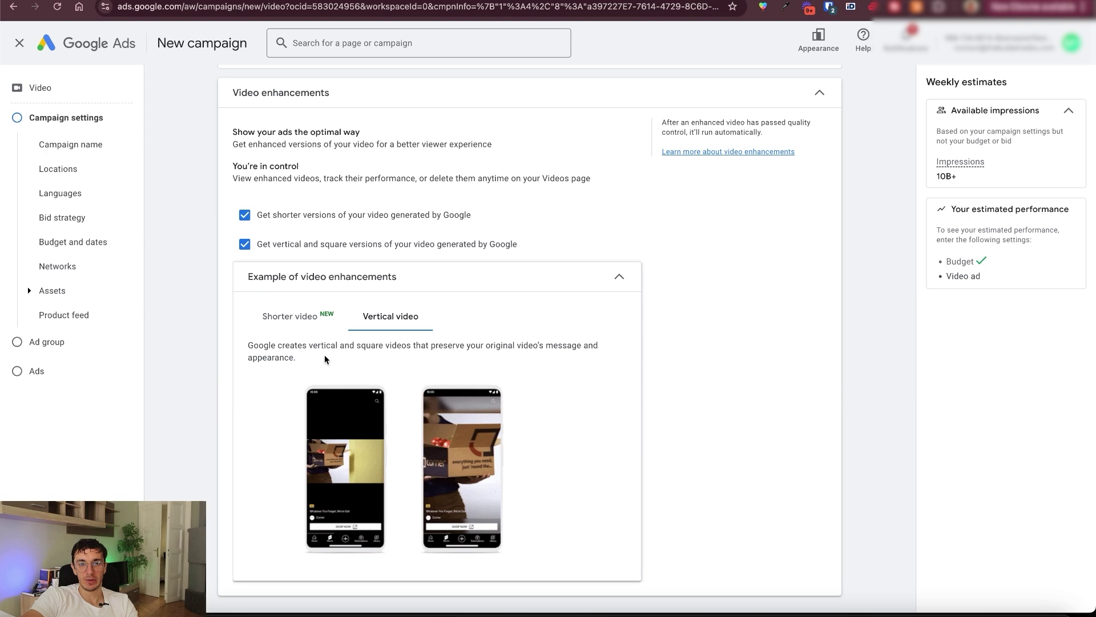
{"action": "scroll", "coordinate": [325, 358], "scroll_direction": "down", "scroll_amount": 1}
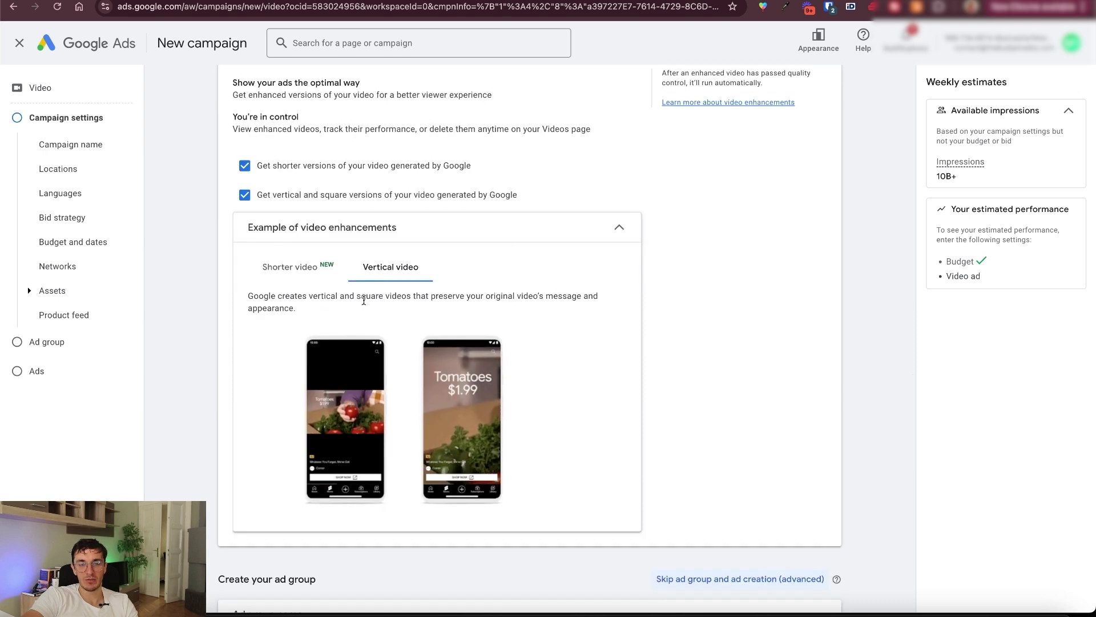
{"action": "left_click", "coordinate": [294, 267]}
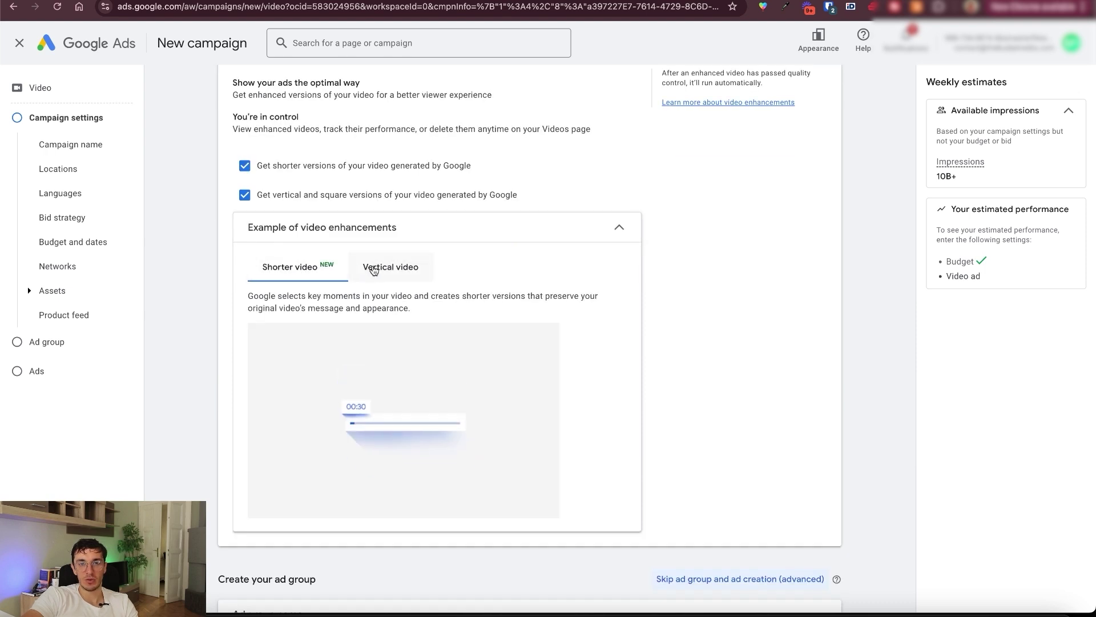
{"action": "scroll", "coordinate": [307, 167], "scroll_direction": "up", "scroll_amount": 2}
{"action": "left_click", "coordinate": [397, 136]}
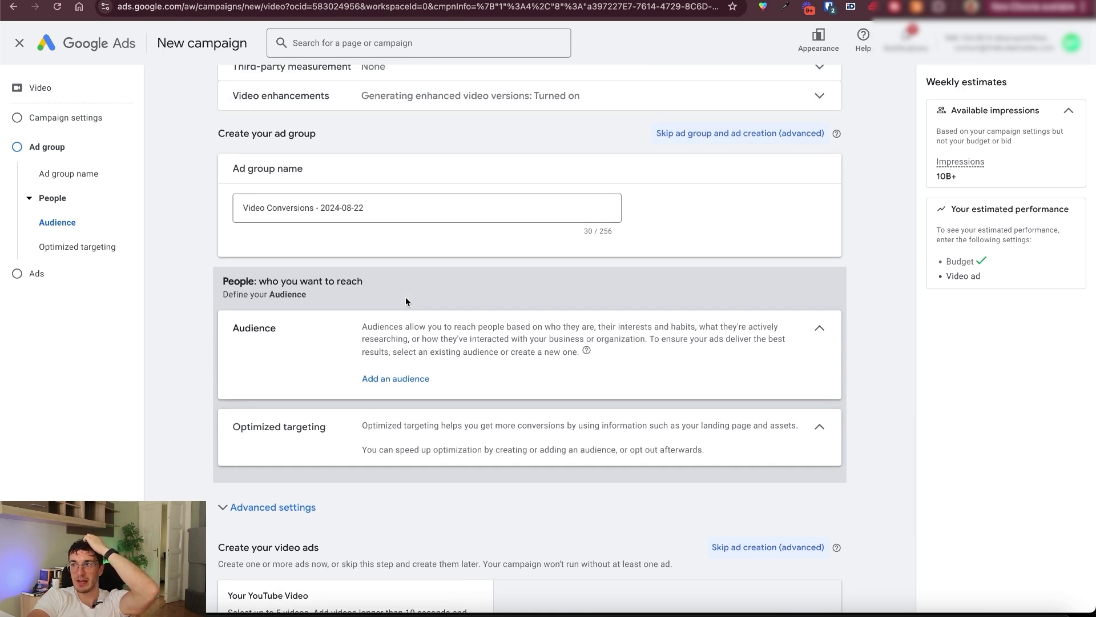
- Try the AbsMaster audience, then reopen the Select an audience list with nothing applied
{"action": "left_click", "coordinate": [397, 379]}
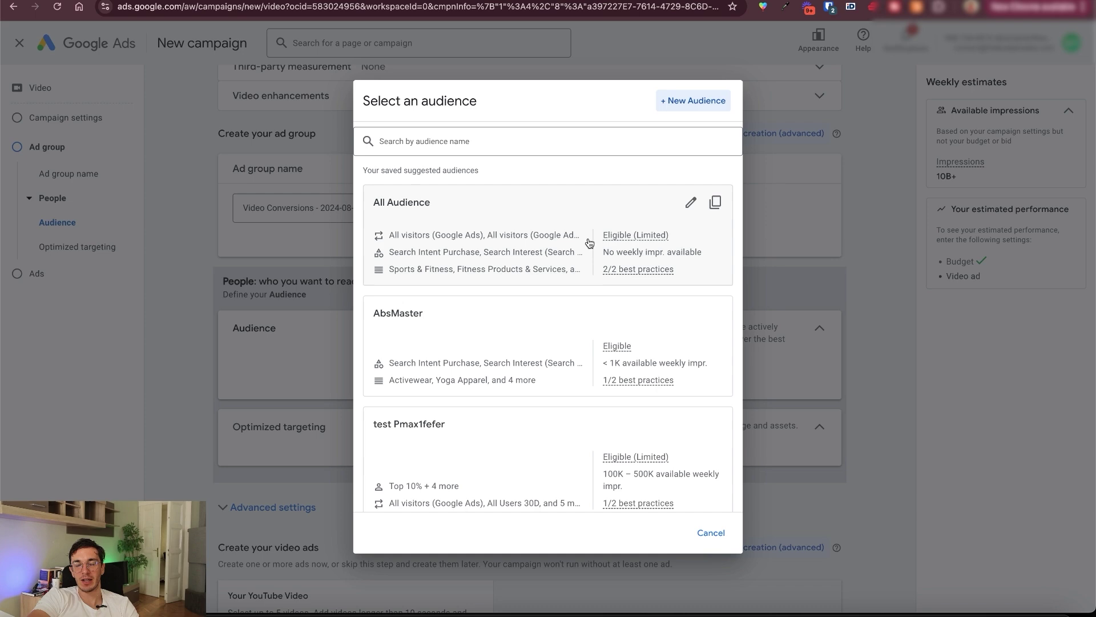
{"action": "scroll", "coordinate": [607, 310], "scroll_direction": "down", "scroll_amount": 2}
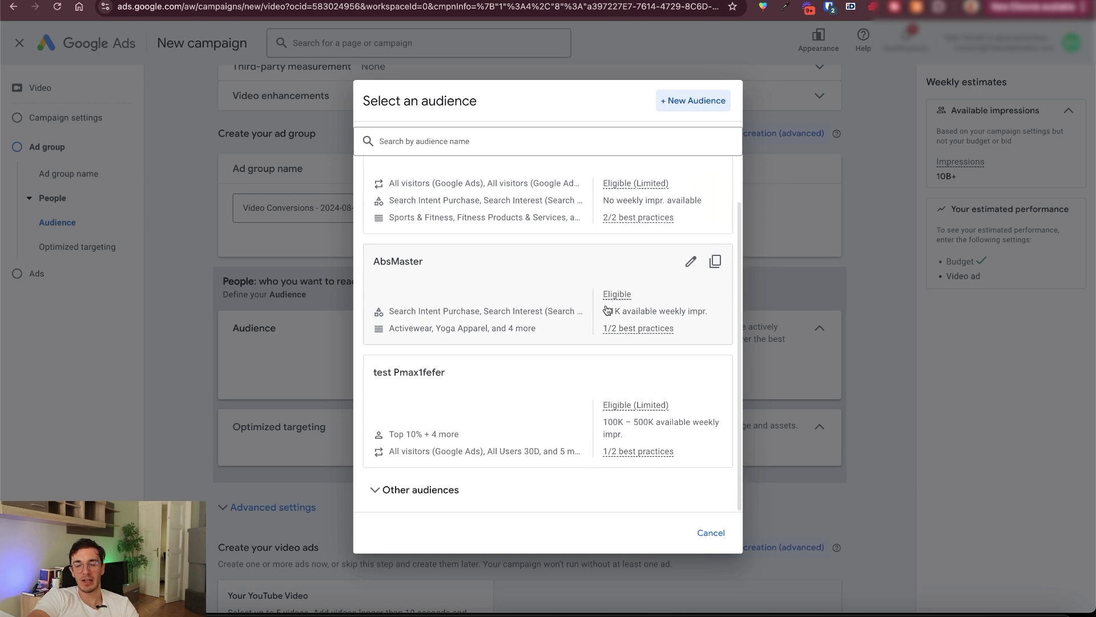
{"action": "left_click", "coordinate": [510, 264]}
{"action": "scroll", "coordinate": [610, 343], "scroll_direction": "down", "scroll_amount": 3}
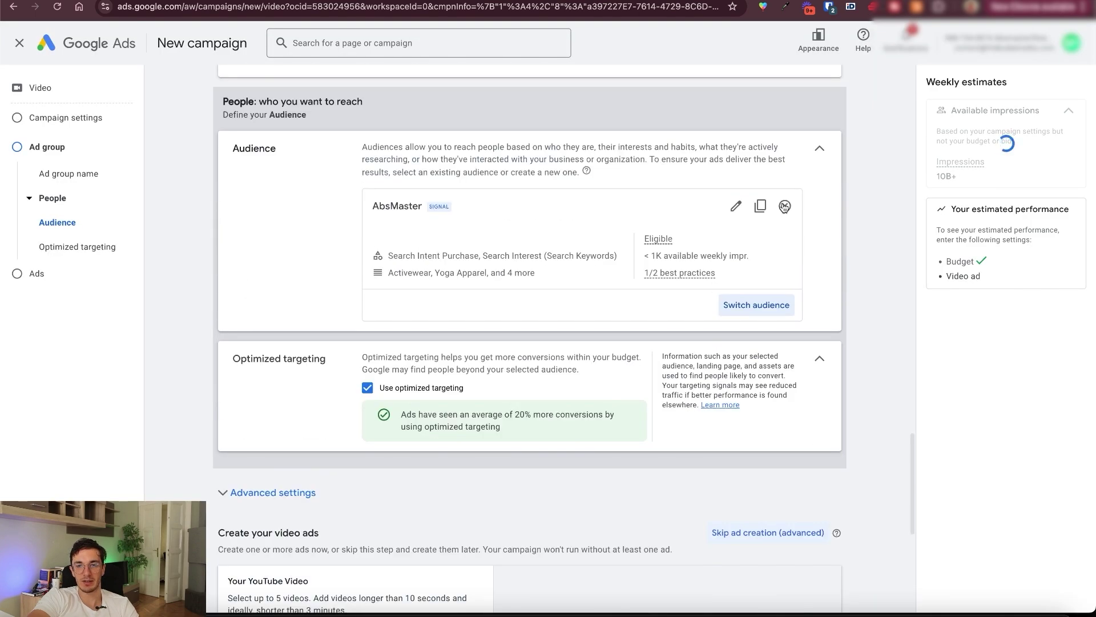
{"action": "left_click", "coordinate": [394, 199]}
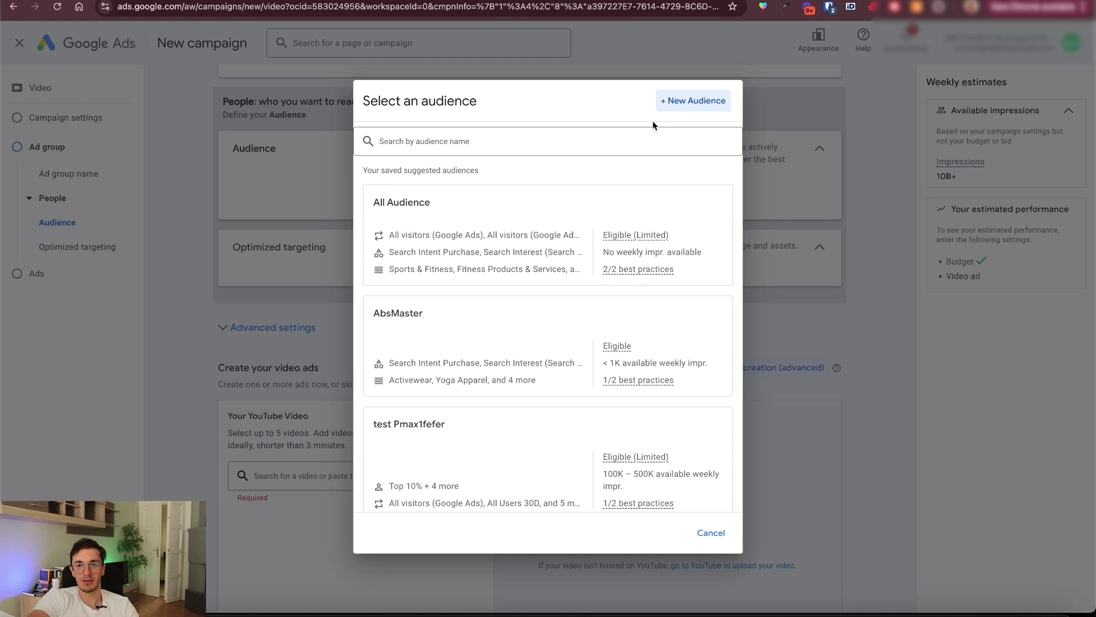
- Start a new audience, adding then removing the Weights & Strength Training Equipment in-market segment
{"action": "left_click", "coordinate": [691, 102]}
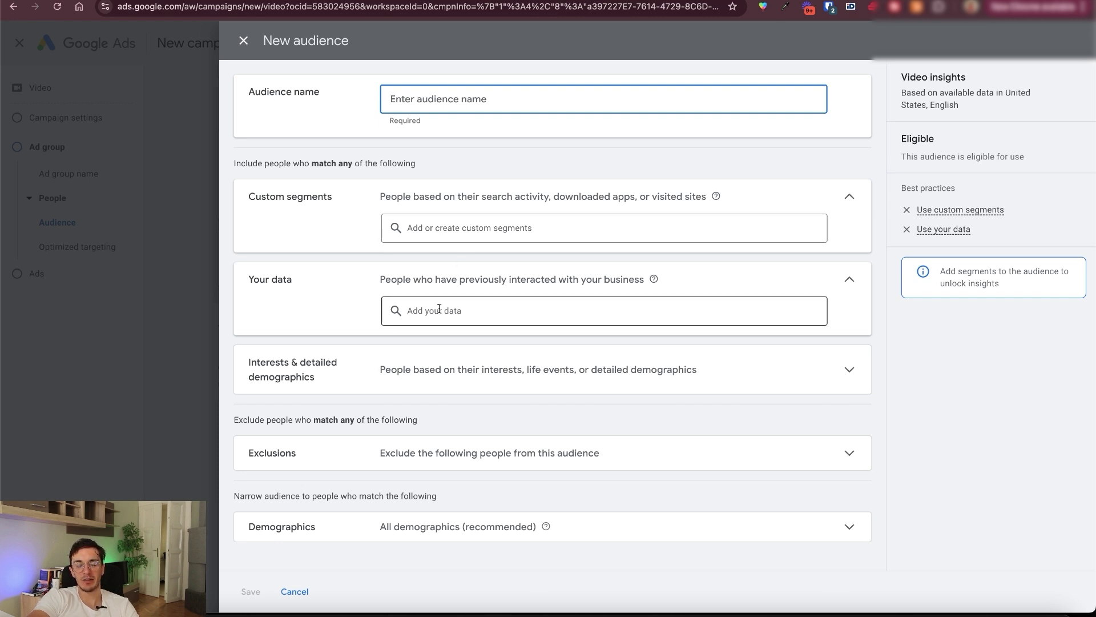
{"action": "left_click", "coordinate": [296, 375]}
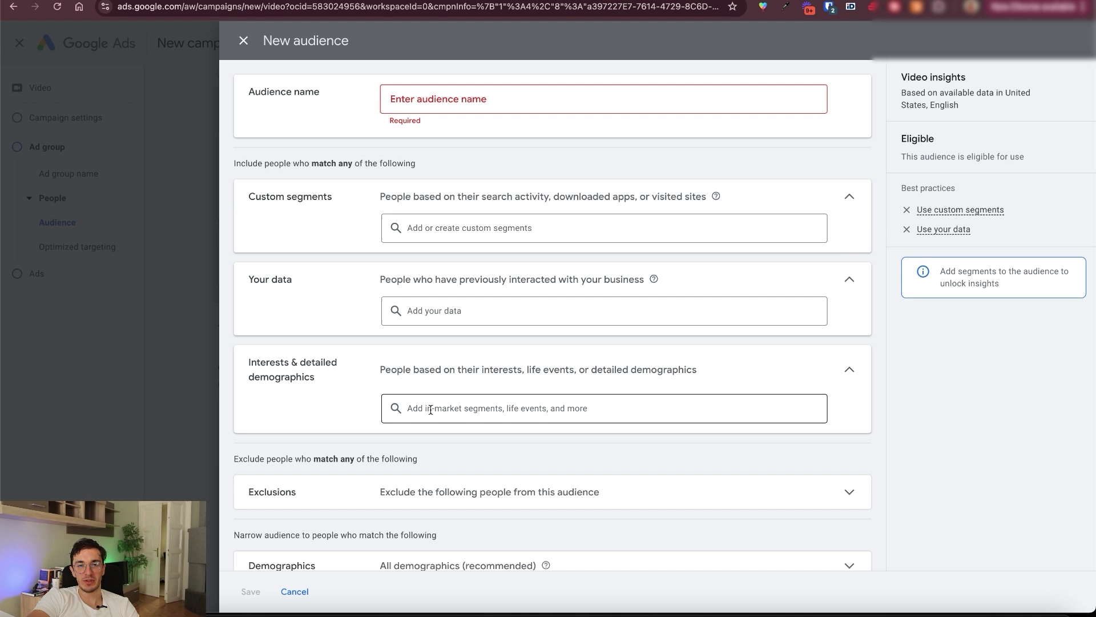
{"action": "left_click", "coordinate": [475, 408]}
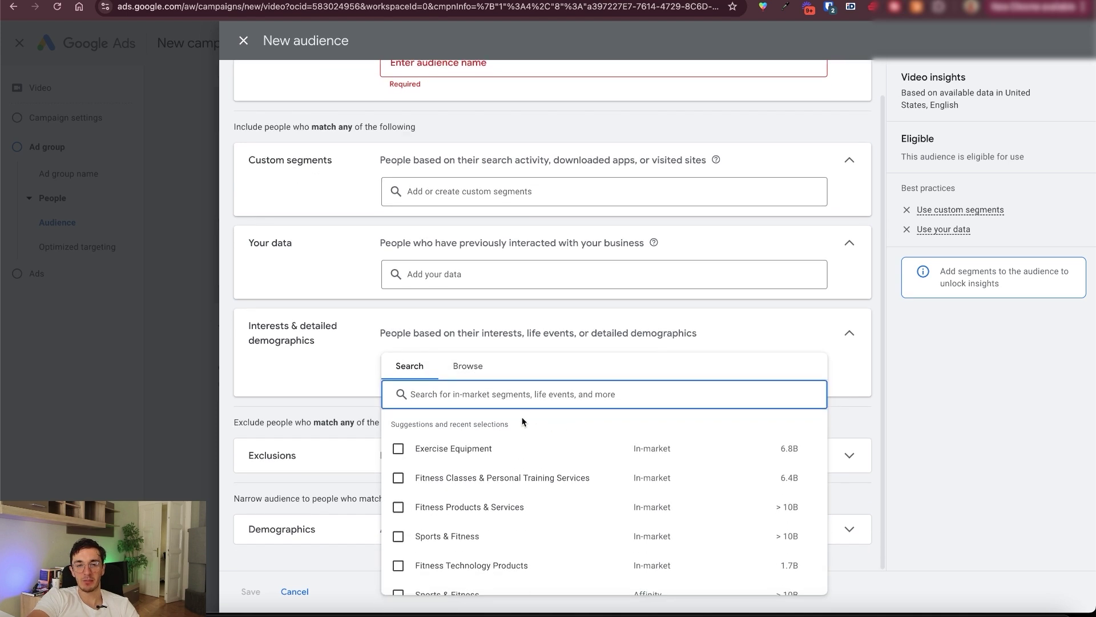
{"action": "scroll", "coordinate": [451, 465], "scroll_direction": "down", "scroll_amount": 3}
{"action": "left_click", "coordinate": [398, 492]}
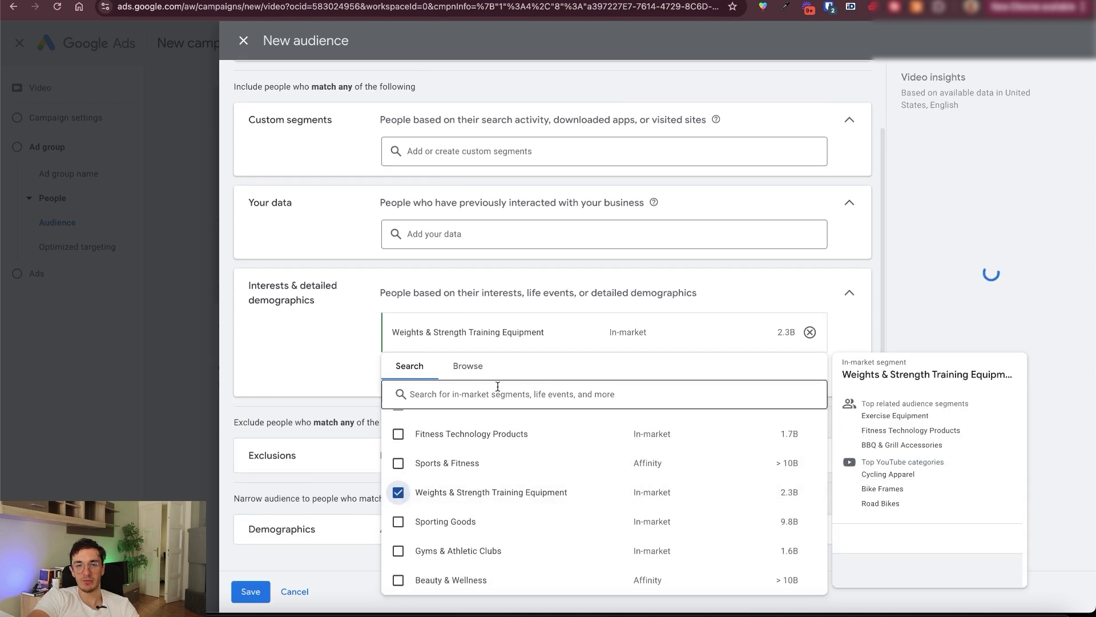
{"action": "left_click", "coordinate": [506, 323]}
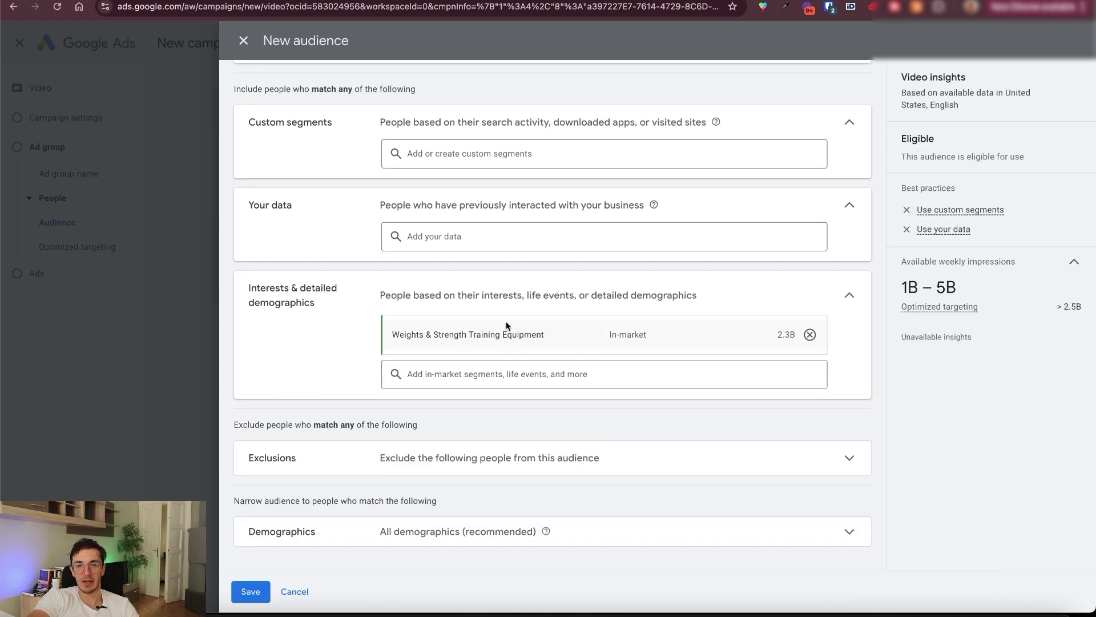
{"action": "left_click", "coordinate": [810, 335]}
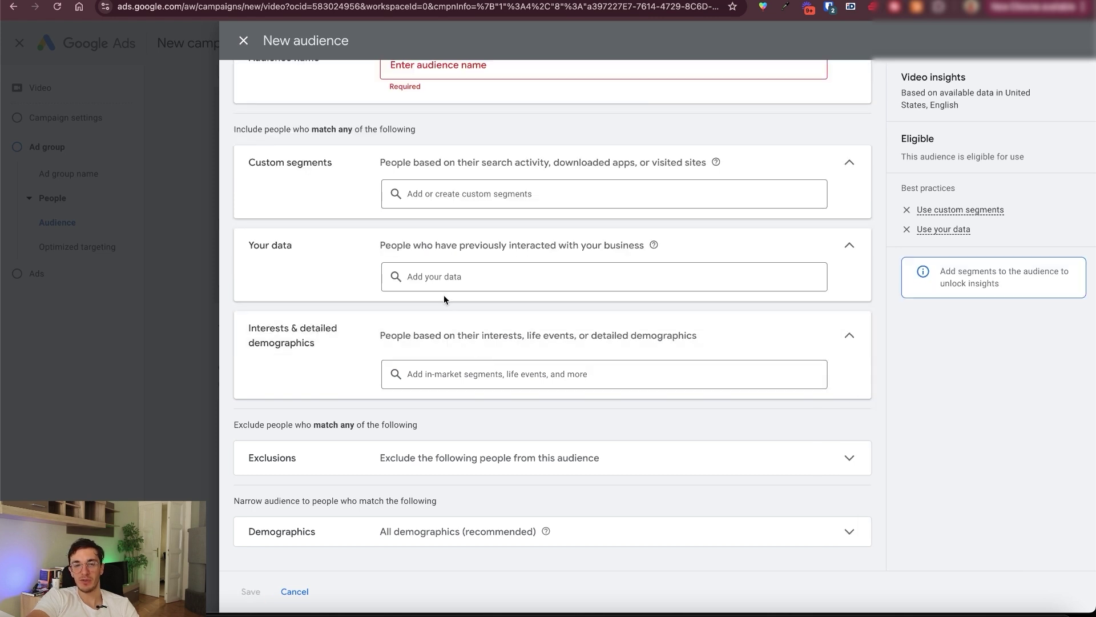
- Add the Added Product to Cart 30D, Cart Abandonned 30D and Add to Cart (90D) - GA4 data segments
{"action": "left_click", "coordinate": [407, 311]}
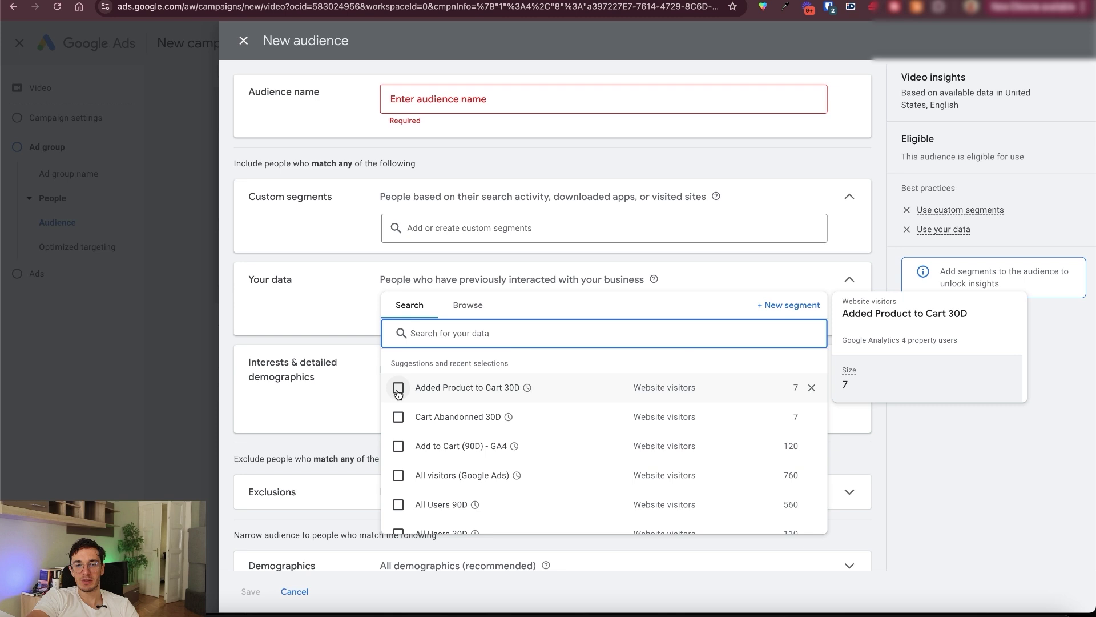
{"action": "left_click", "coordinate": [398, 388]}
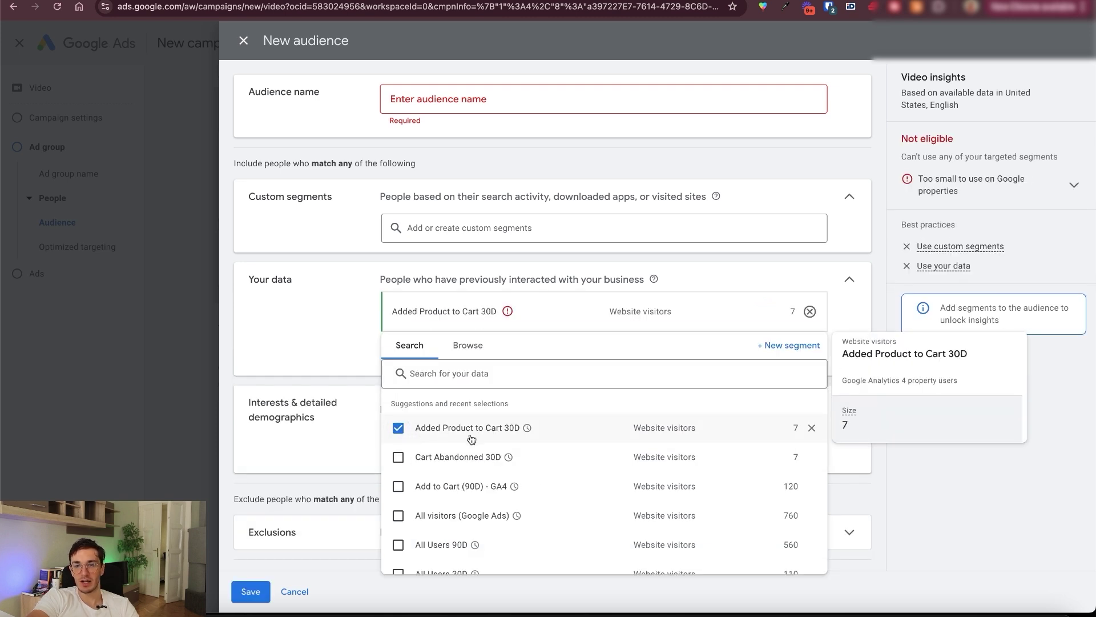
{"action": "left_click", "coordinate": [396, 458]}
{"action": "scroll", "coordinate": [398, 465], "scroll_direction": "down", "scroll_amount": 2}
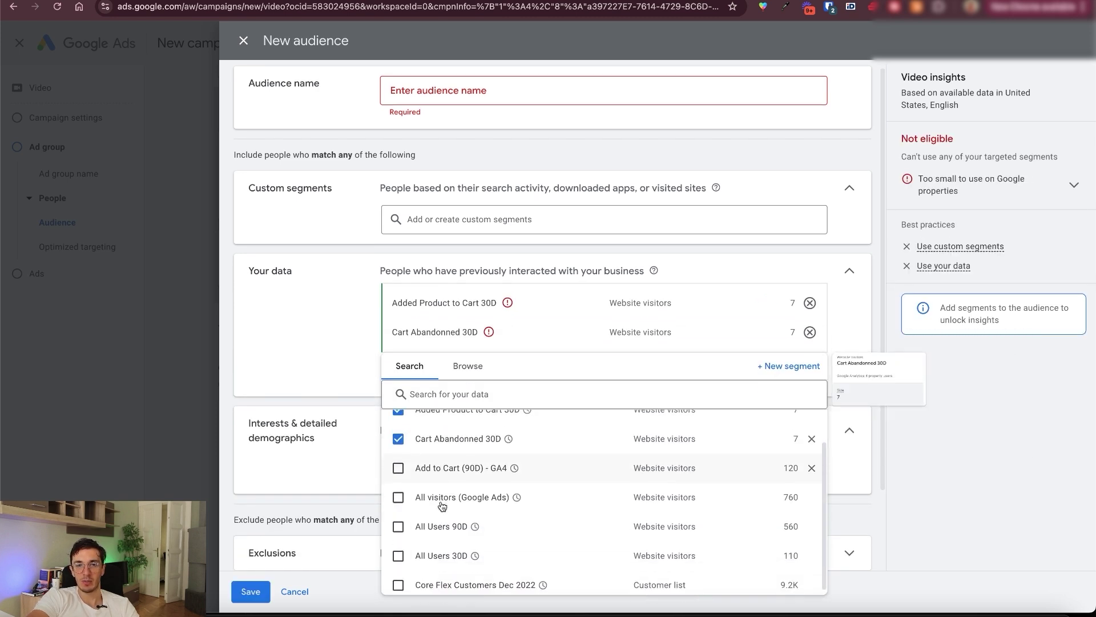
{"action": "left_click", "coordinate": [398, 461]}
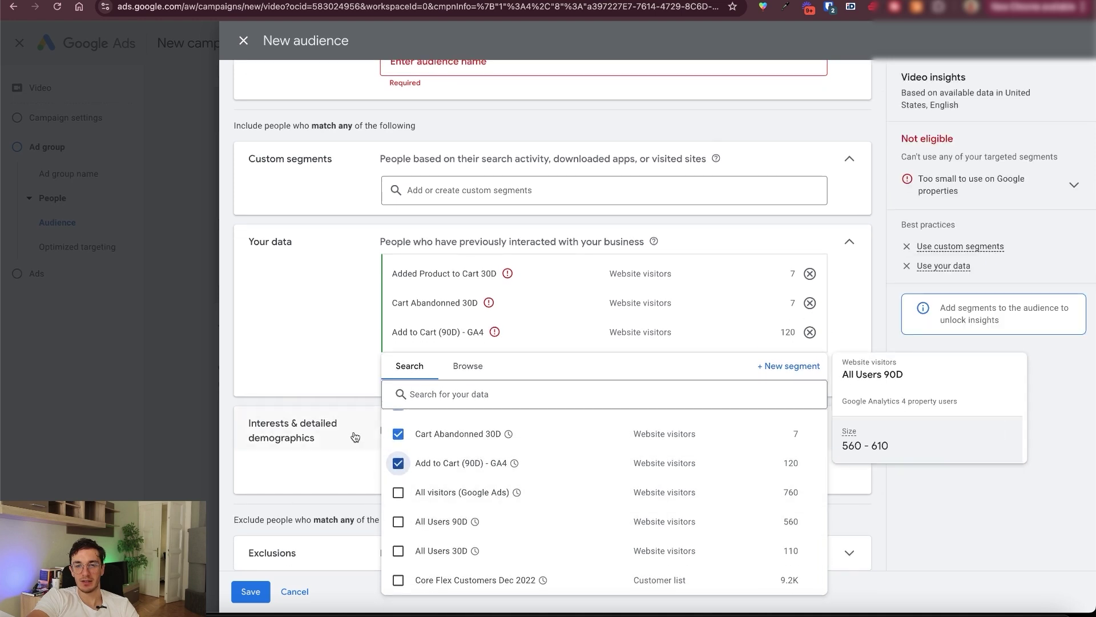
{"action": "left_click", "coordinate": [342, 343]}
- Exclude the CoreFlex4D Purchasers customer list from the audience
{"action": "scroll", "coordinate": [474, 354], "scroll_direction": "down", "scroll_amount": 2}
{"action": "left_click", "coordinate": [454, 463]}
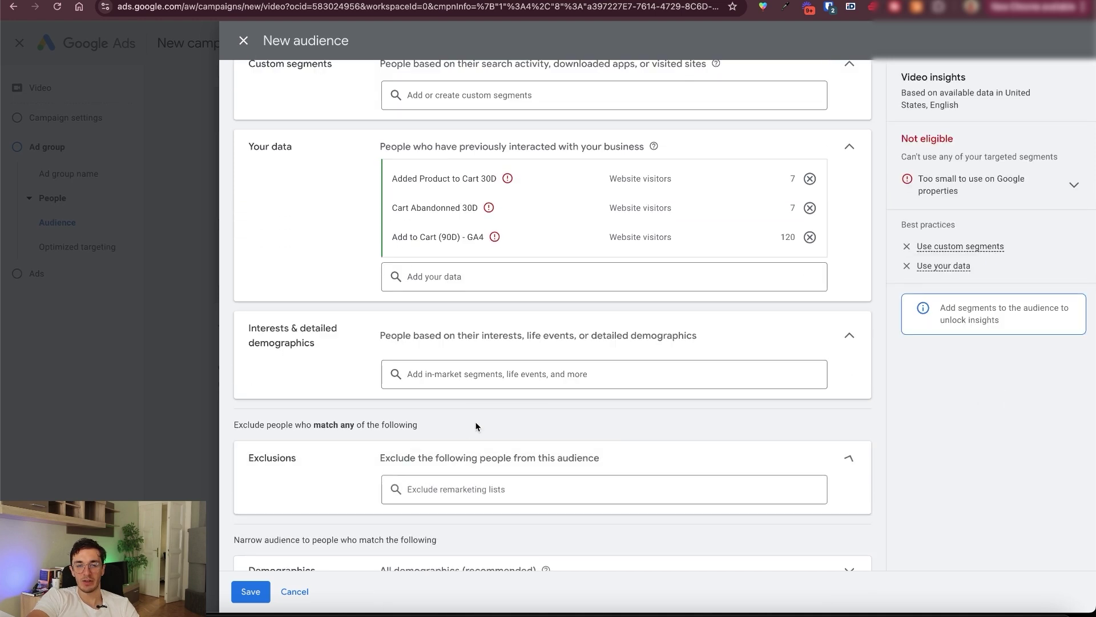
{"action": "scroll", "coordinate": [457, 464], "scroll_direction": "down", "scroll_amount": 1}
{"action": "left_click", "coordinate": [457, 453]}
{"action": "scroll", "coordinate": [454, 451], "scroll_direction": "down", "scroll_amount": 2}
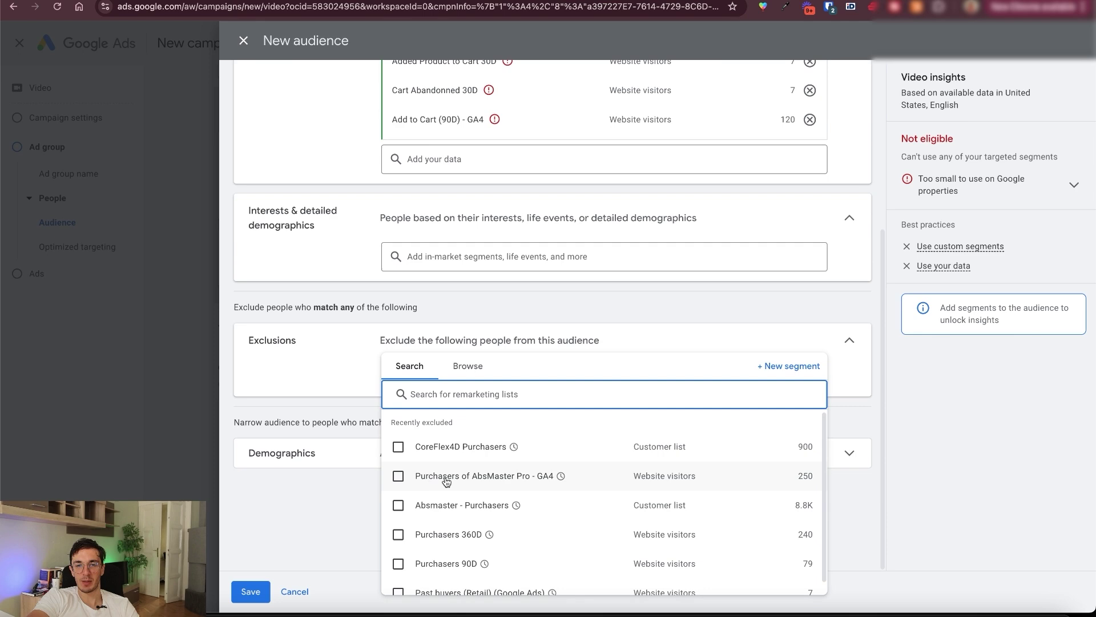
{"action": "left_click", "coordinate": [399, 446]}
{"action": "left_click", "coordinate": [344, 369]}
{"action": "scroll", "coordinate": [345, 369], "scroll_direction": "up", "scroll_amount": 5}
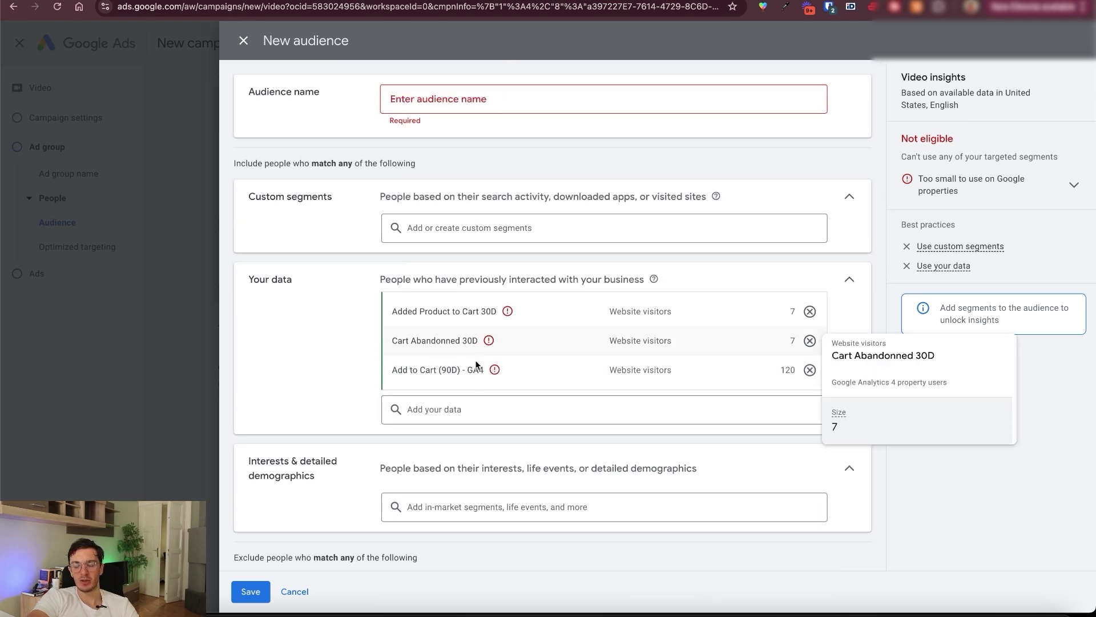
- Remove the three website-visitor data segments from the audience
{"action": "scroll", "coordinate": [479, 376], "scroll_direction": "down", "scroll_amount": 3}
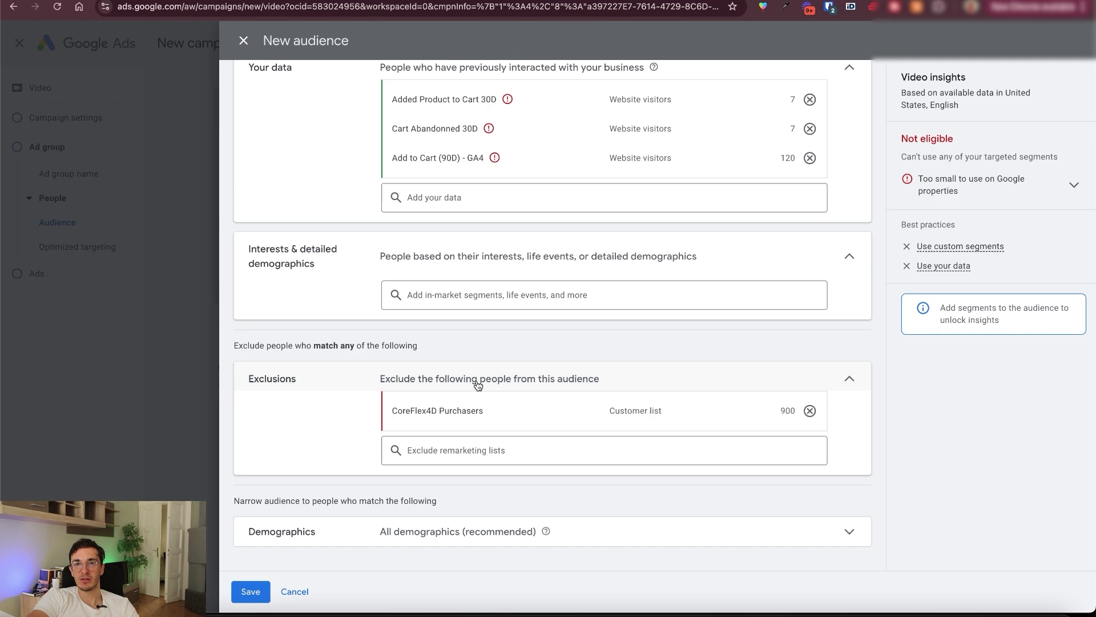
{"action": "scroll", "coordinate": [479, 384], "scroll_direction": "up", "scroll_amount": 4}
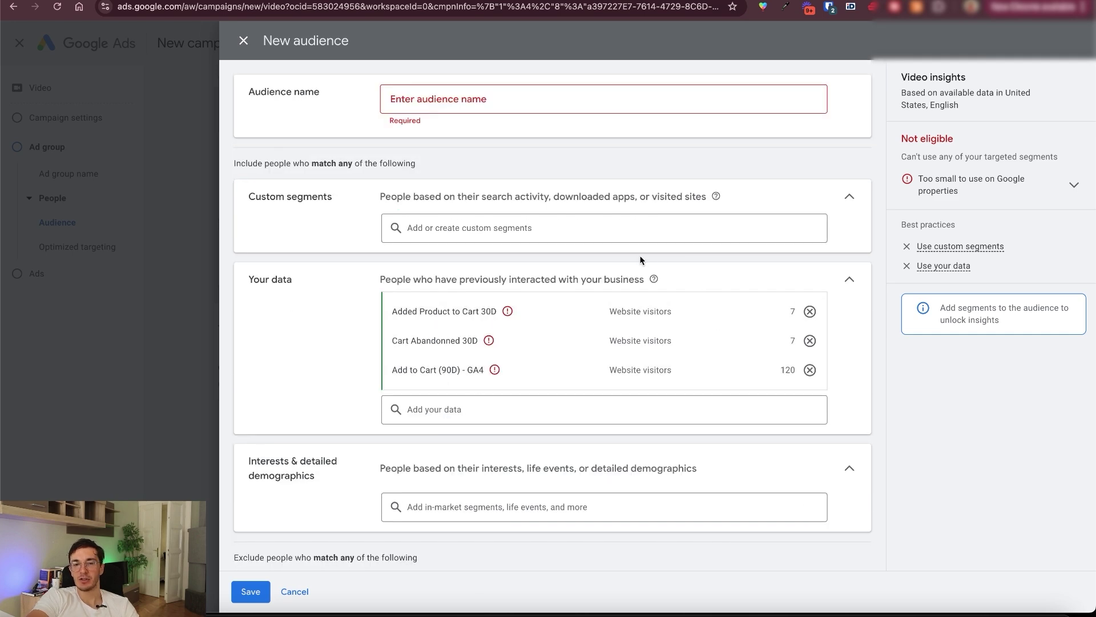
{"action": "left_click", "coordinate": [809, 311]}
{"action": "left_click", "coordinate": [810, 311]}
{"action": "left_click", "coordinate": [810, 312]}
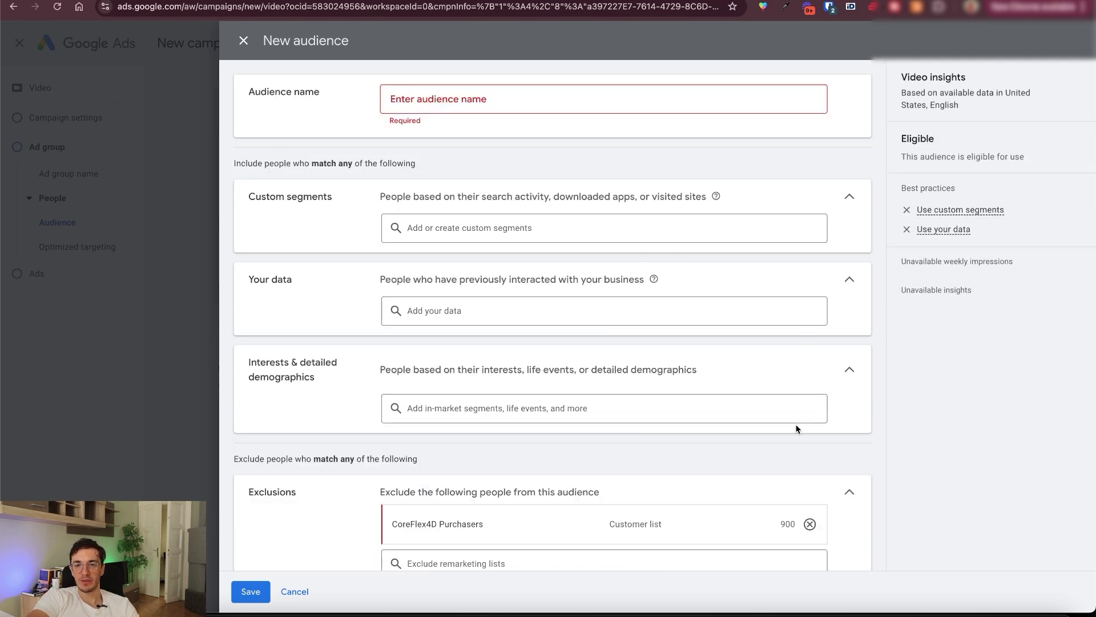
{"action": "scroll", "coordinate": [797, 434], "scroll_direction": "down", "scroll_amount": 2}
{"action": "scroll", "coordinate": [790, 499], "scroll_direction": "up", "scroll_amount": 2}
- Start a new custom segment targeting people who searched for specific terms on Google
{"action": "left_click", "coordinate": [446, 226]}
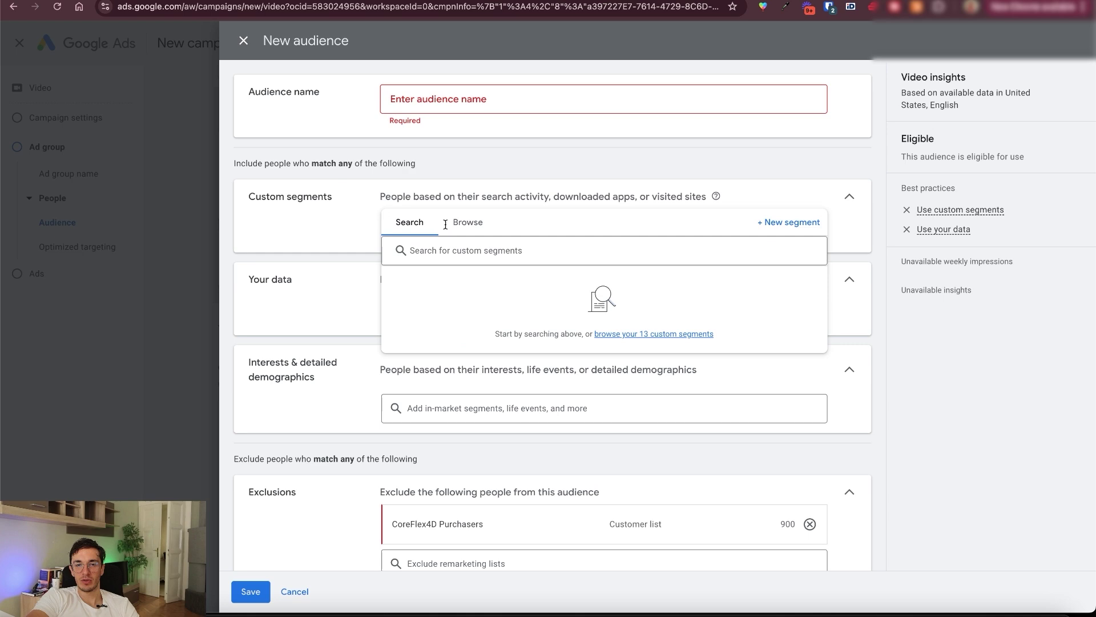
{"action": "left_click", "coordinate": [789, 222]}
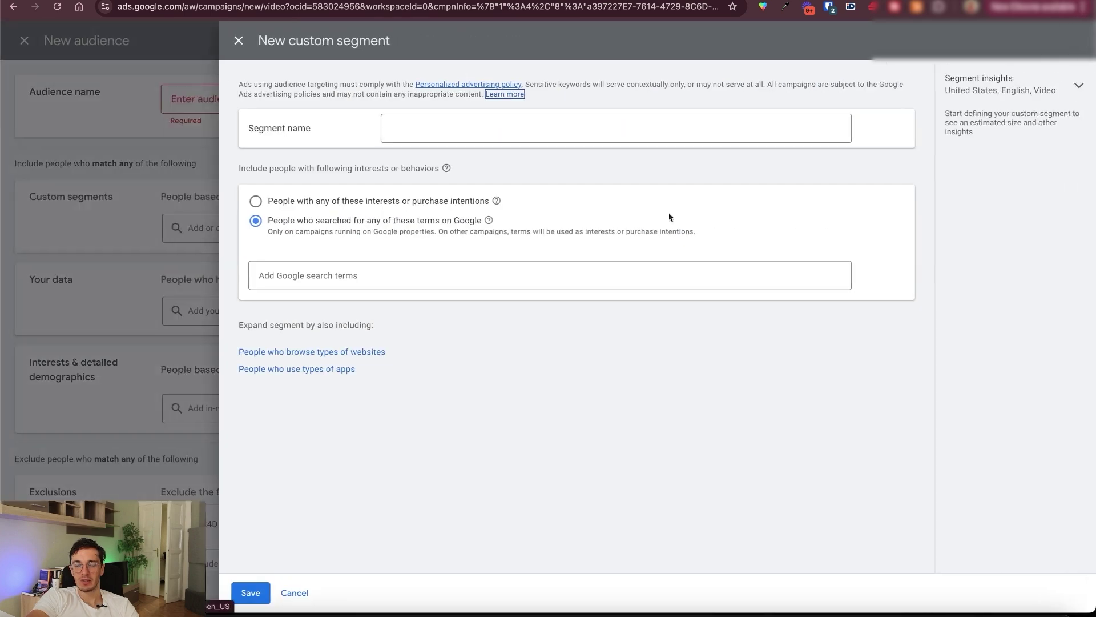
{"action": "left_click", "coordinate": [264, 209]}
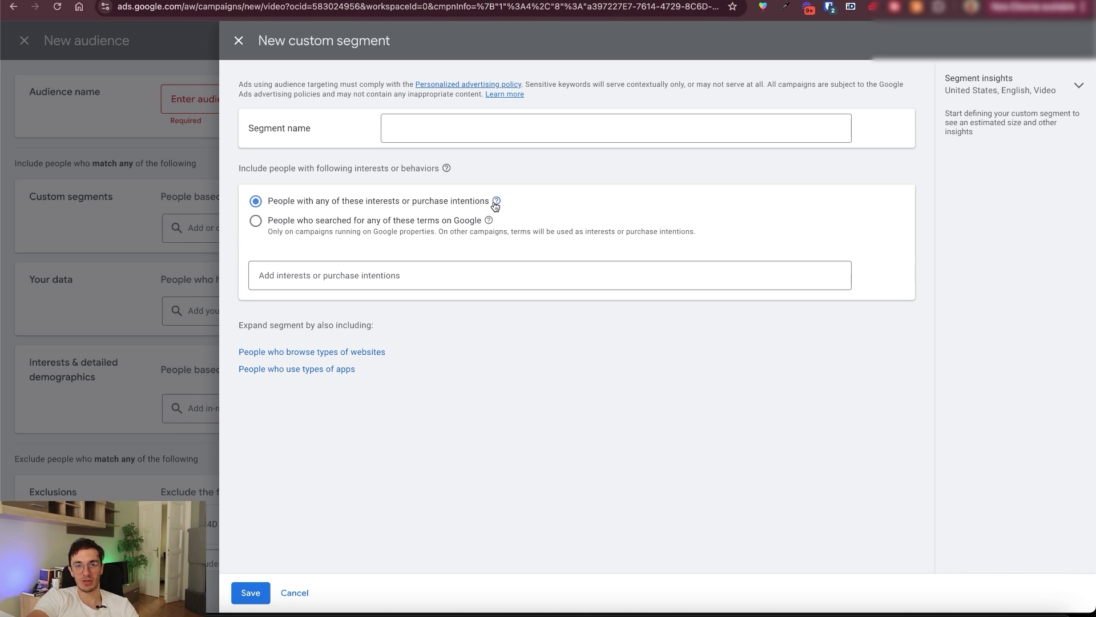
{"action": "mouse_move", "coordinate": [497, 204]}
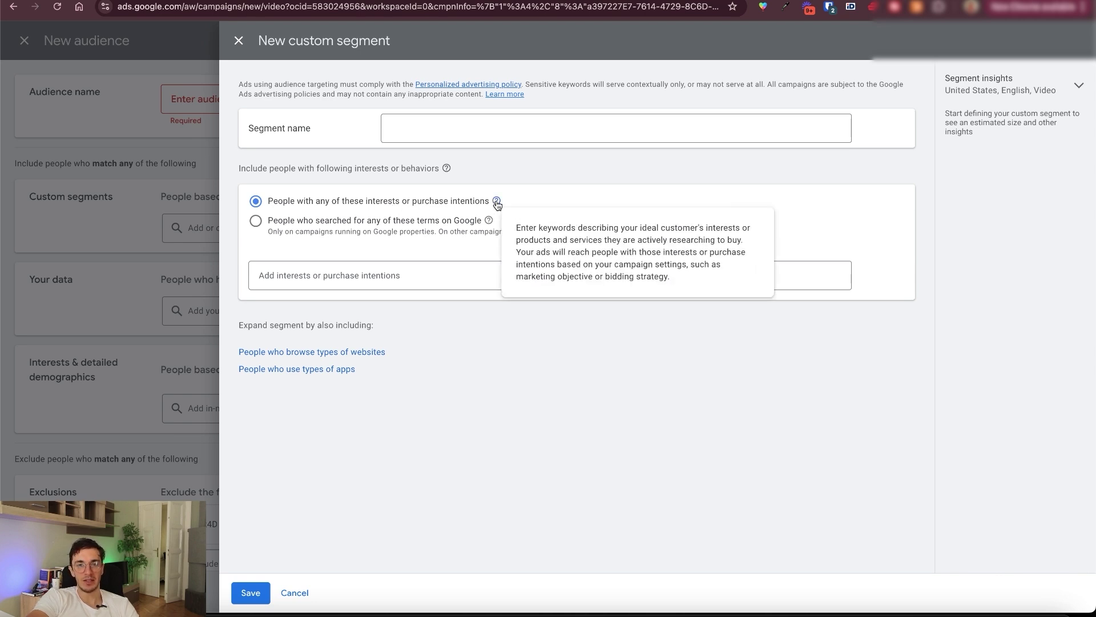
{"action": "left_click", "coordinate": [256, 220]}
{"action": "mouse_move", "coordinate": [489, 224]}
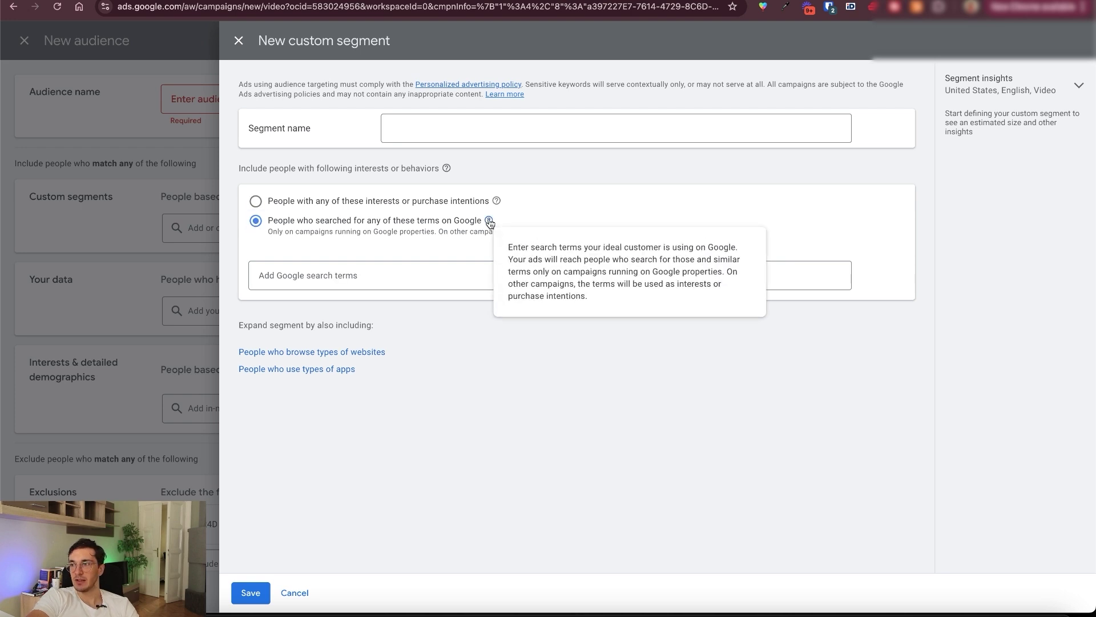
- Add search terms like 'ab strengthener' and 'good stomach workouts', naming it 'Search terms used for ab workout'
{"action": "left_click", "coordinate": [354, 274]}
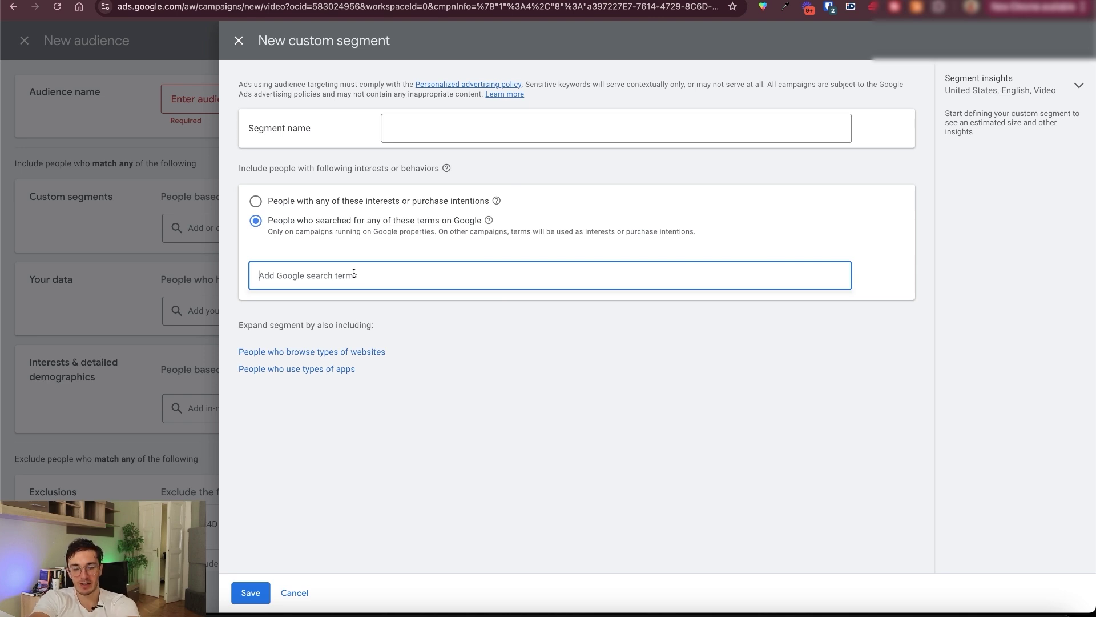
{"action": "type", "text": "ab"}
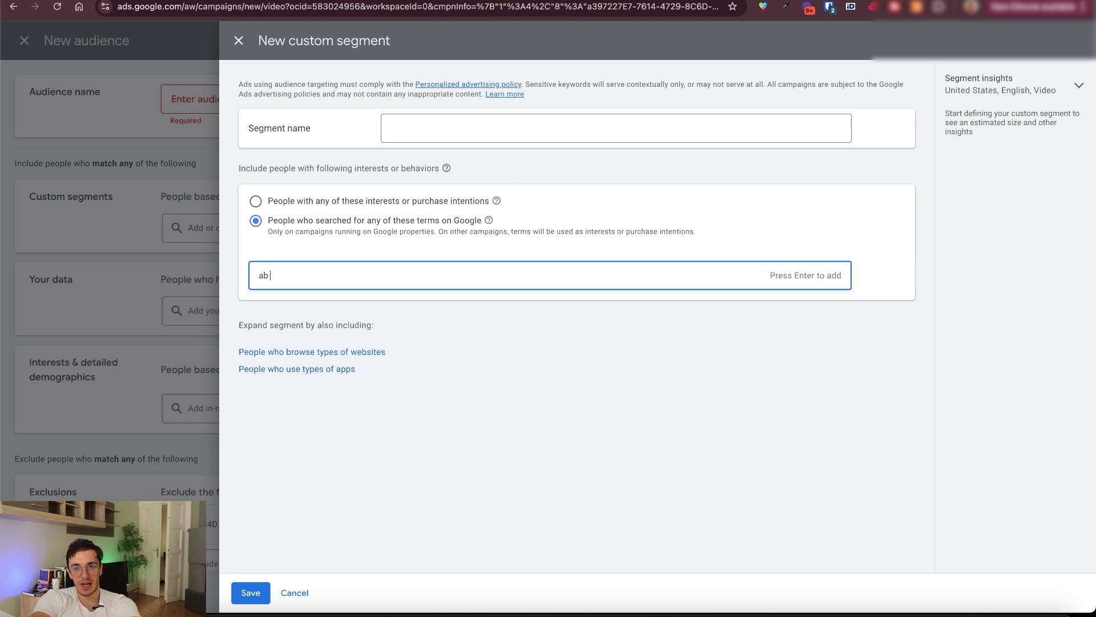
{"action": "type", "text": " strengthener"}
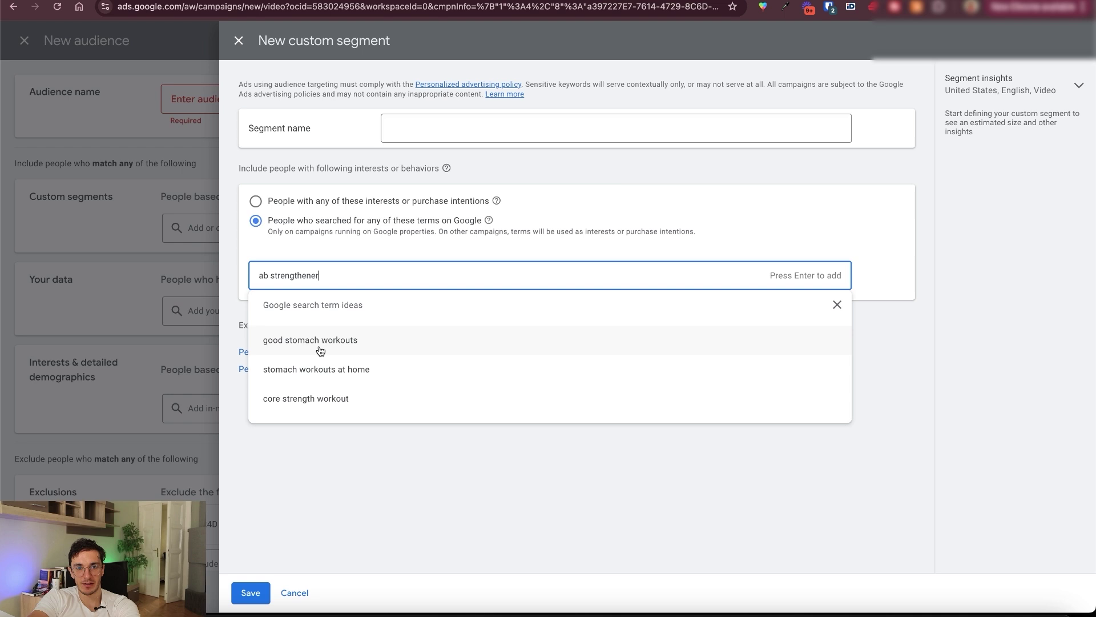
{"action": "left_click", "coordinate": [319, 349]}
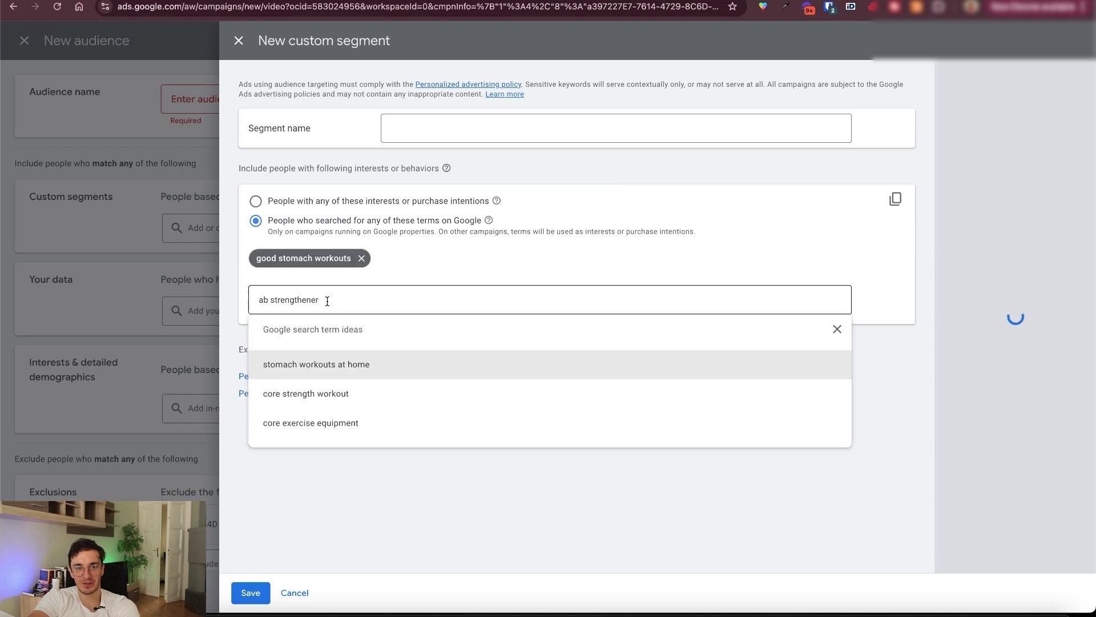
{"action": "triple_click", "coordinate": [327, 301]}
{"action": "scroll", "coordinate": [347, 387], "scroll_direction": "down", "scroll_amount": 1}
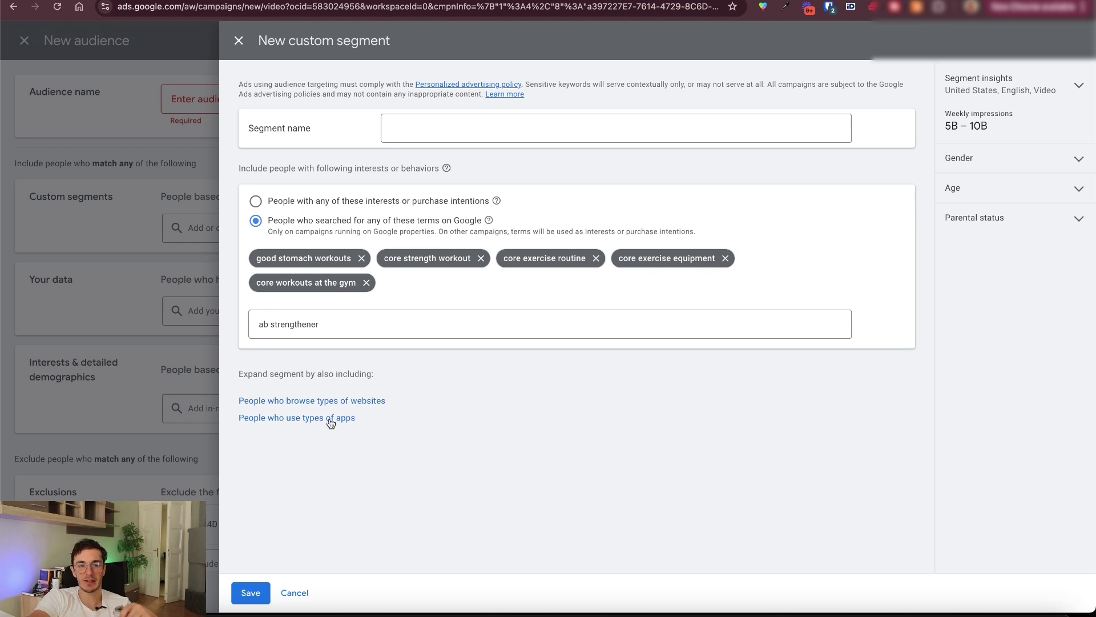
{"action": "left_click", "coordinate": [261, 595]}
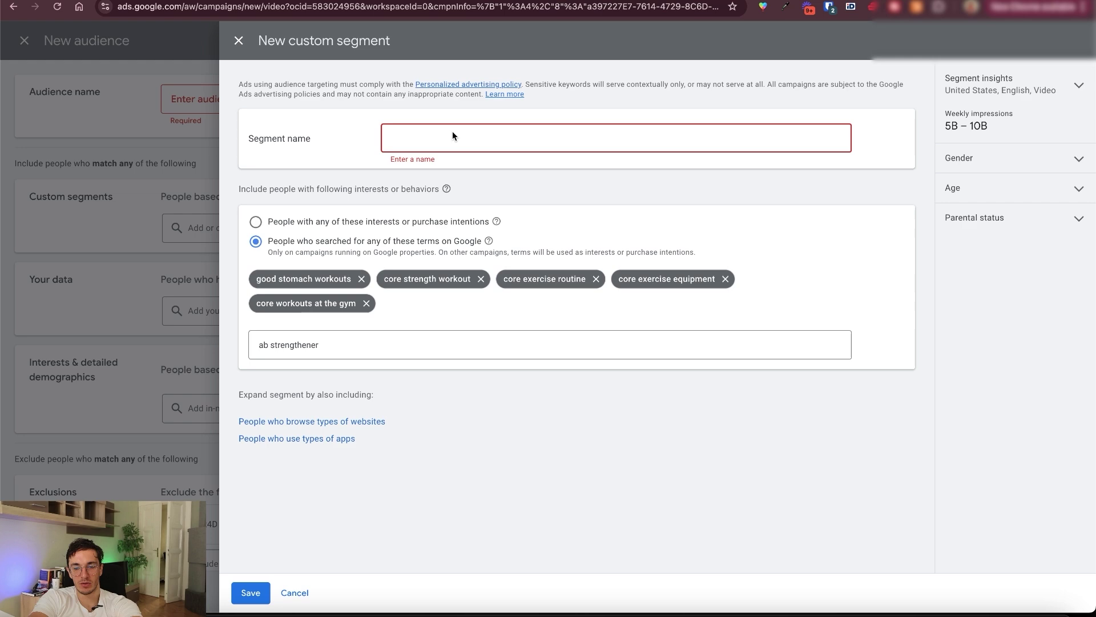
{"action": "type", "text": "Search terms us"}
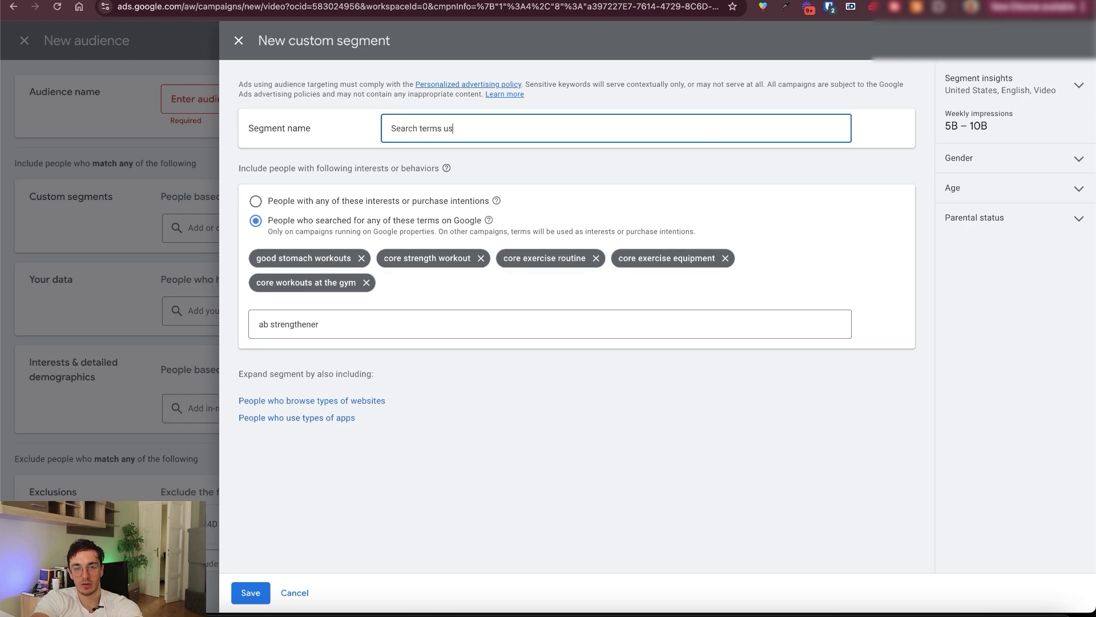
{"action": "type", "text": "ed for ab workout"}
- Save the custom segment and expand the parental status and household income options
{"action": "left_click", "coordinate": [251, 593]}
{"action": "mouse_move", "coordinate": [477, 229]}
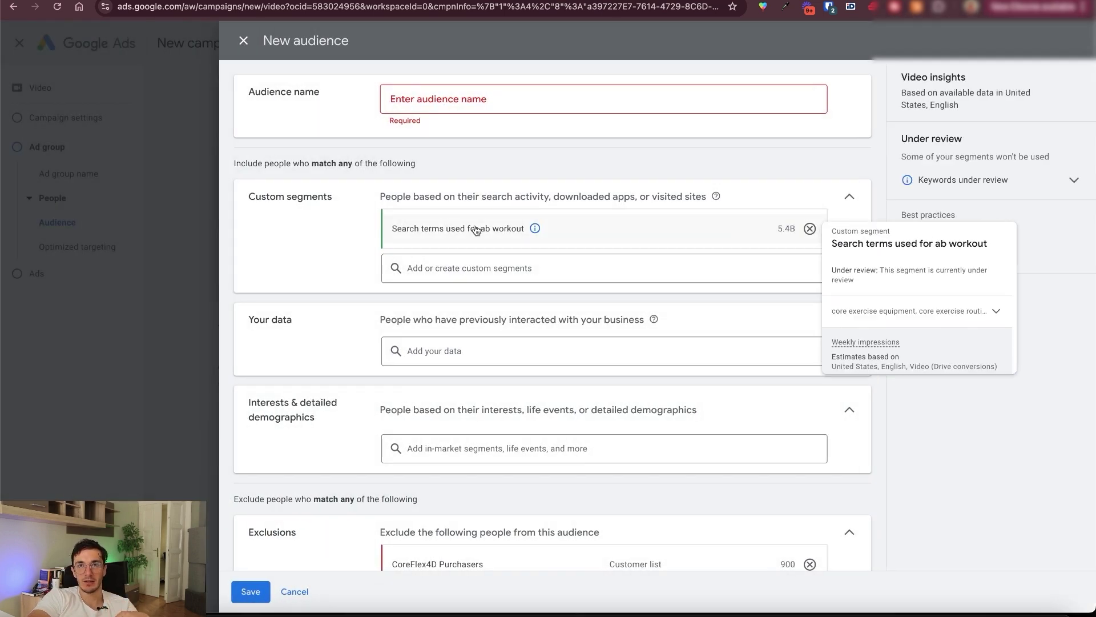
{"action": "left_click", "coordinate": [477, 93]}
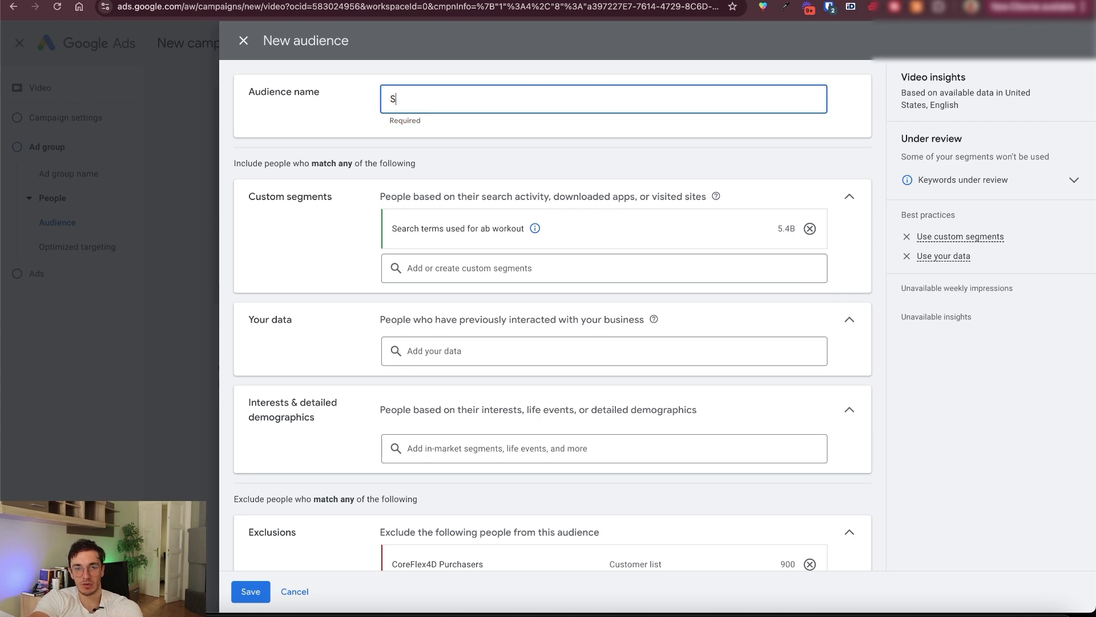
{"action": "scroll", "coordinate": [496, 342], "scroll_direction": "down", "scroll_amount": 6}
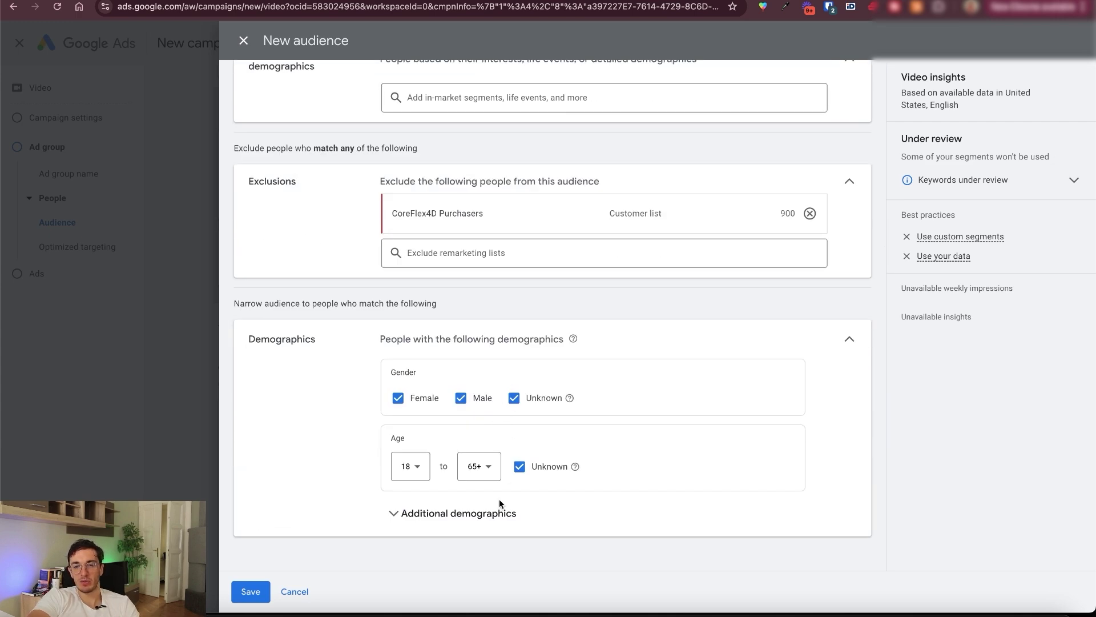
{"action": "left_click", "coordinate": [498, 513]}
{"action": "scroll", "coordinate": [509, 425], "scroll_direction": "down", "scroll_amount": 3}
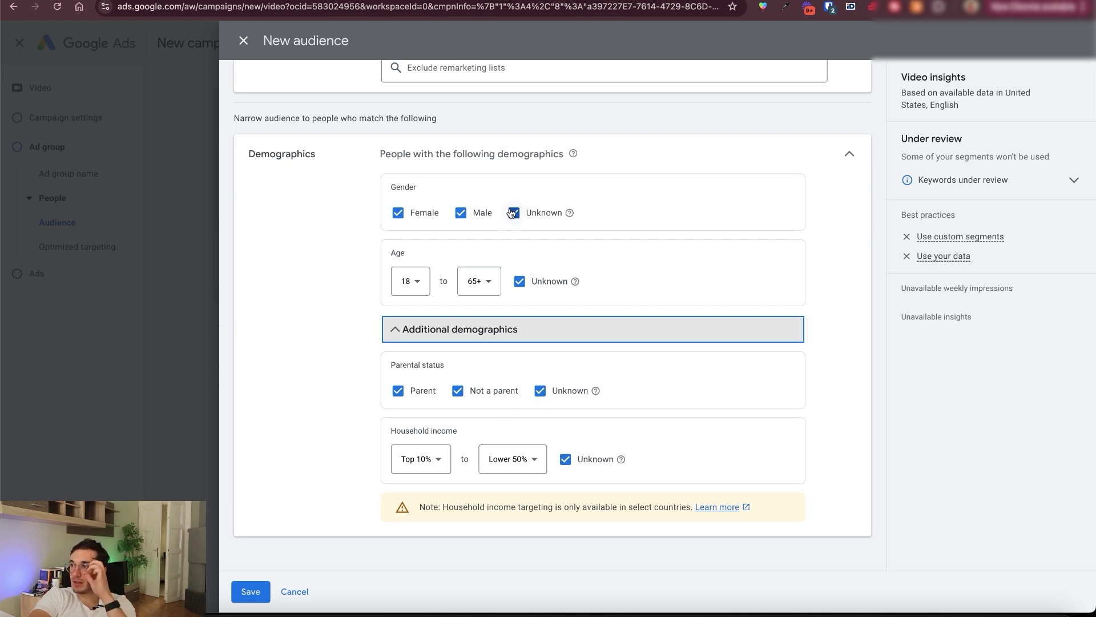
- Set household income from Top 10% to Lower 50%, include Unknown, and save the audience
{"action": "left_click", "coordinate": [436, 465]}
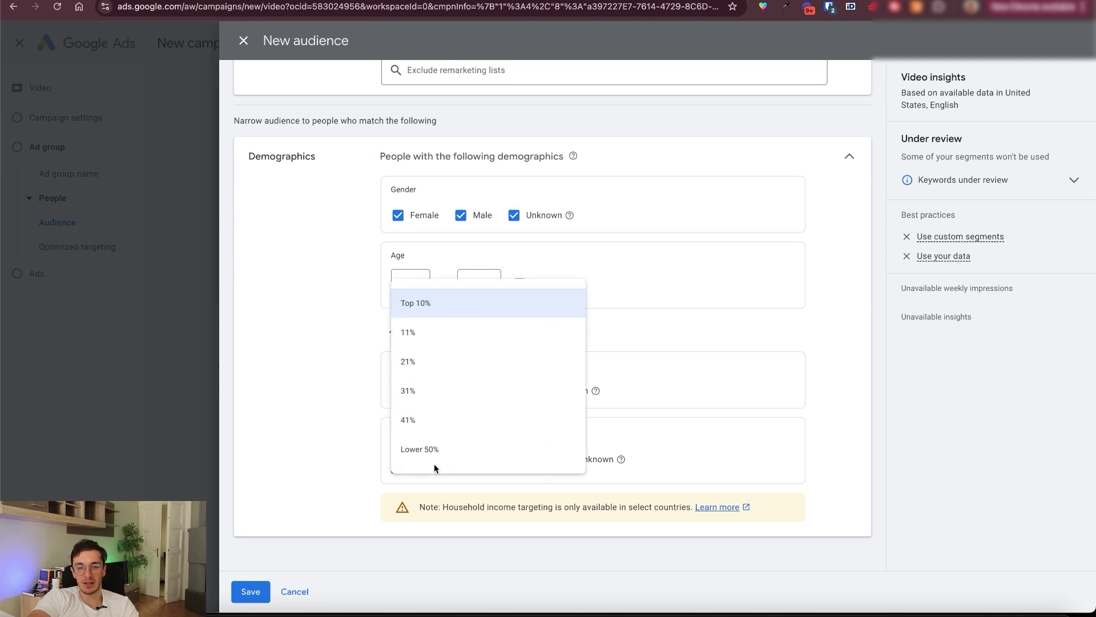
{"action": "left_click", "coordinate": [421, 303]}
{"action": "left_click", "coordinate": [502, 457]}
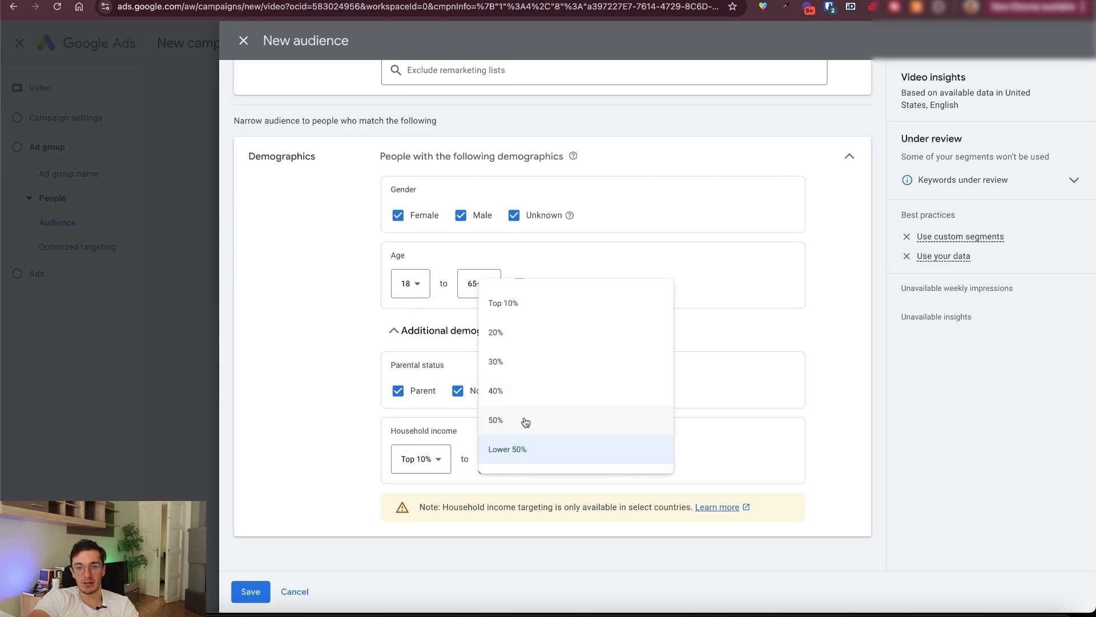
{"action": "left_click", "coordinate": [519, 434]}
{"action": "left_click", "coordinate": [542, 459]}
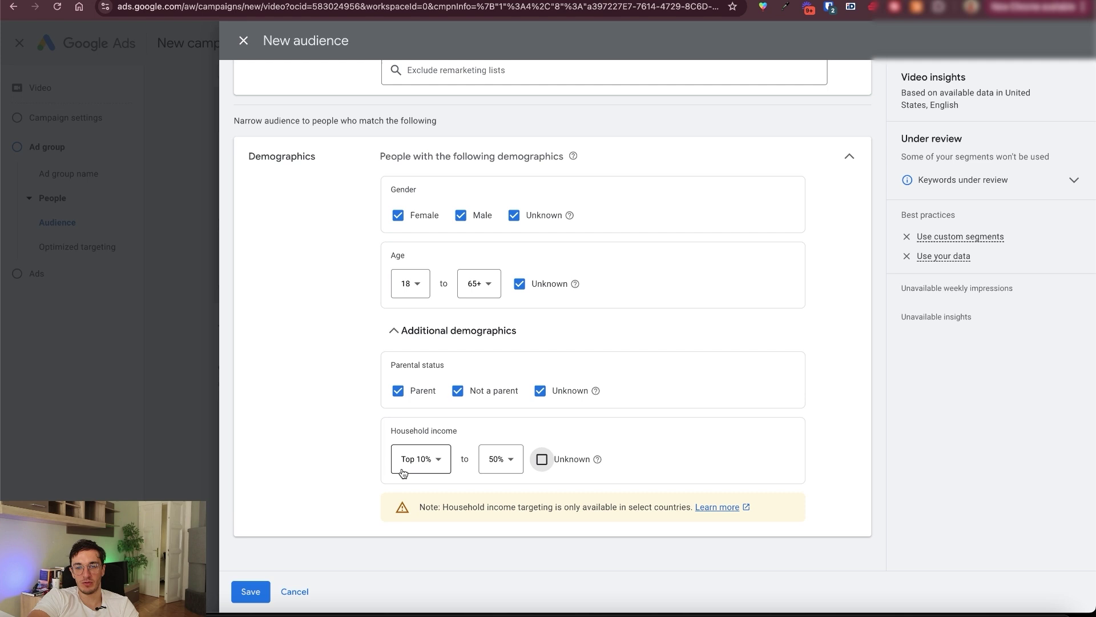
{"action": "mouse_move", "coordinate": [921, 236]}
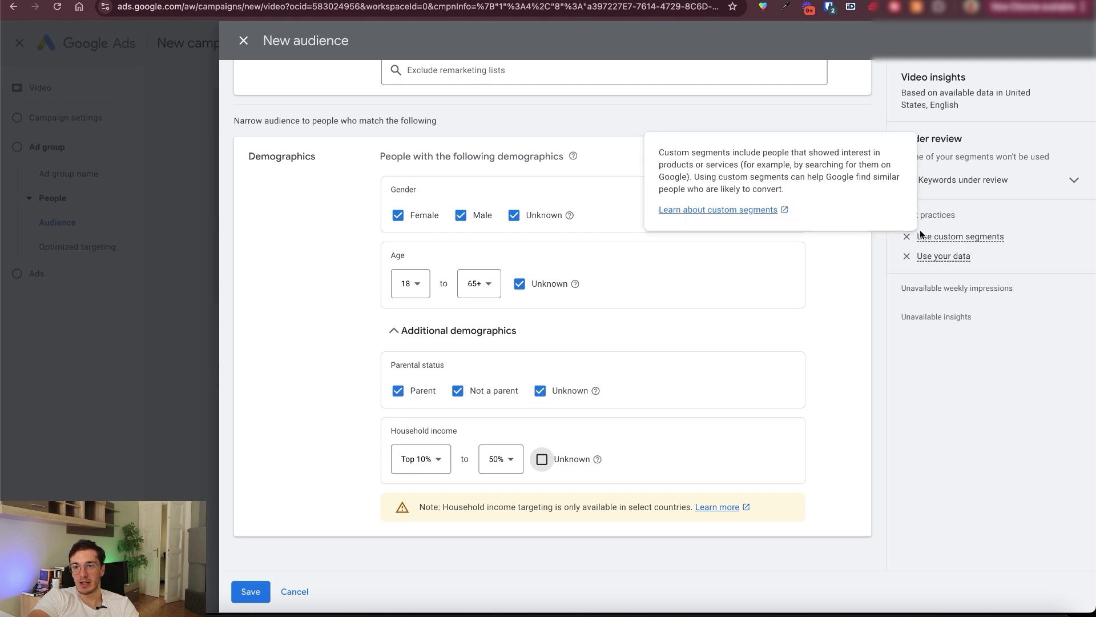
{"action": "left_click", "coordinate": [501, 458]}
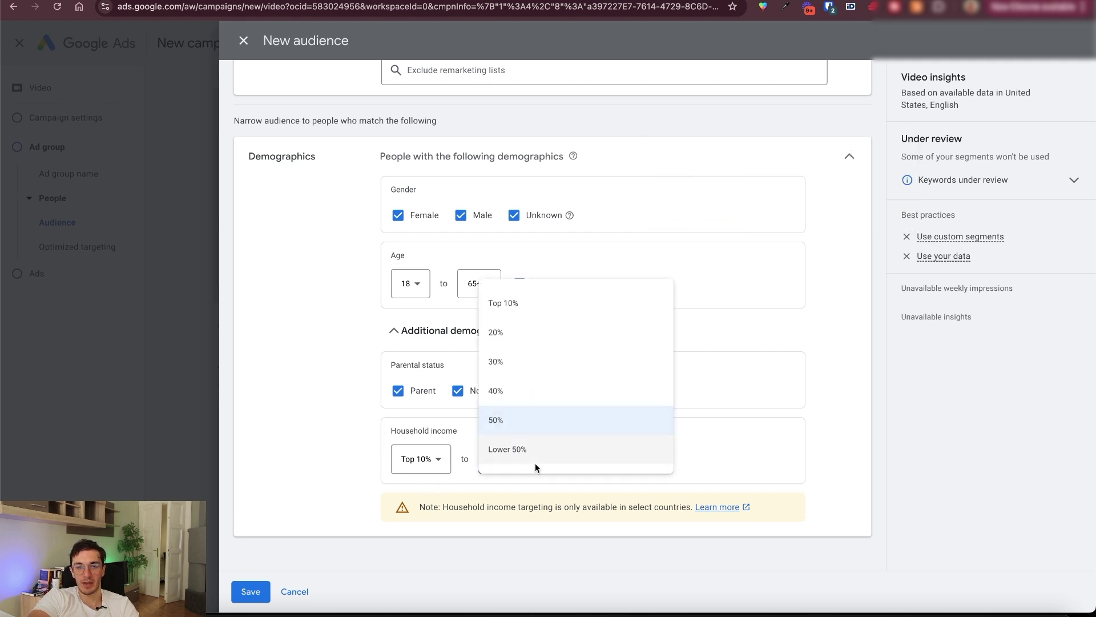
{"action": "left_click", "coordinate": [528, 458]}
{"action": "left_click", "coordinate": [566, 459]}
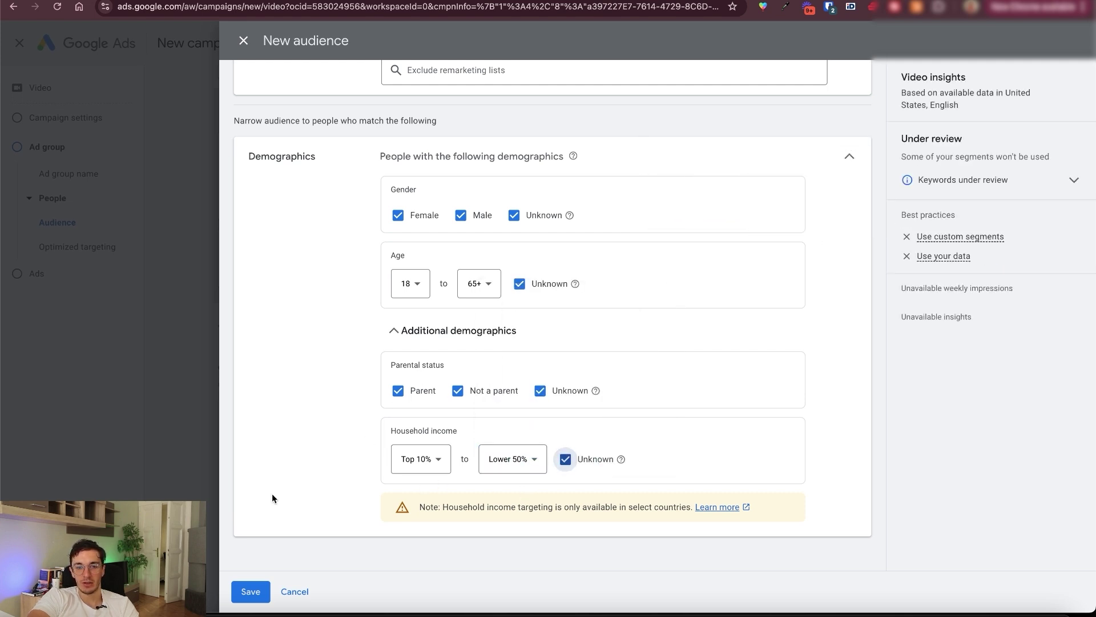
{"action": "left_click", "coordinate": [254, 594]}
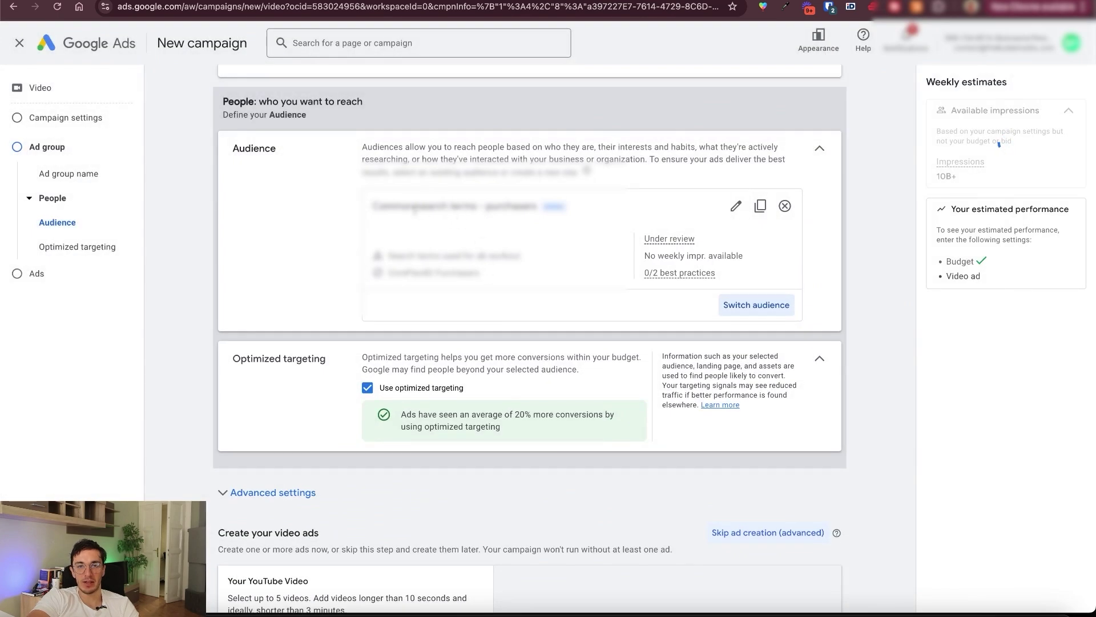
- Uncheck 'Use optimized targeting' for the ad group after toggling it back and forth
{"action": "scroll", "coordinate": [394, 320], "scroll_direction": "down", "scroll_amount": 2}
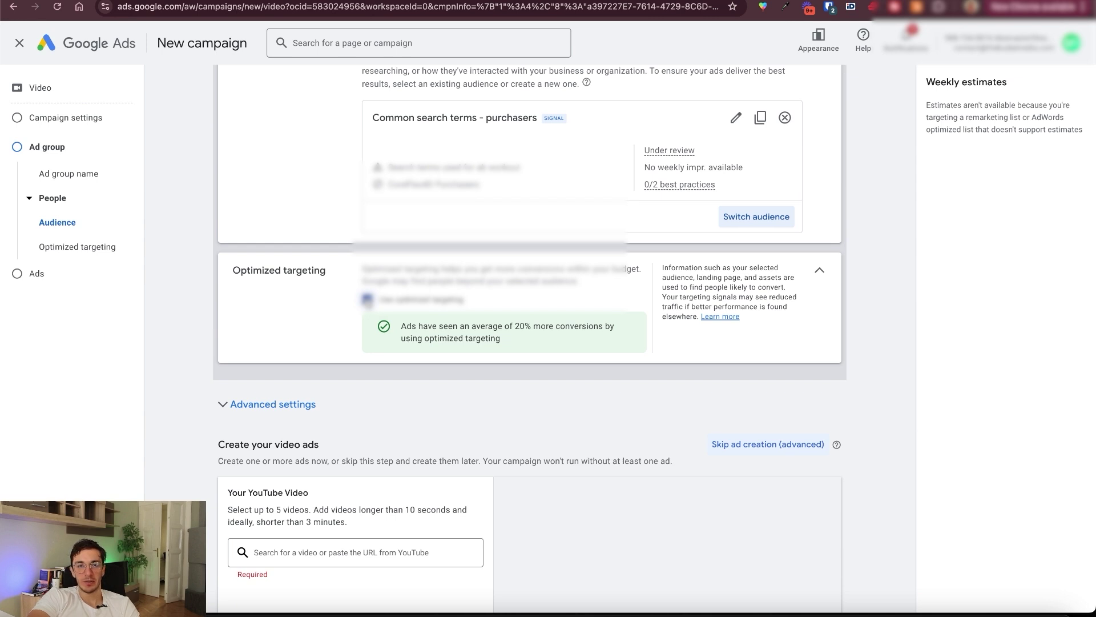
{"action": "scroll", "coordinate": [429, 246], "scroll_direction": "up", "scroll_amount": 1}
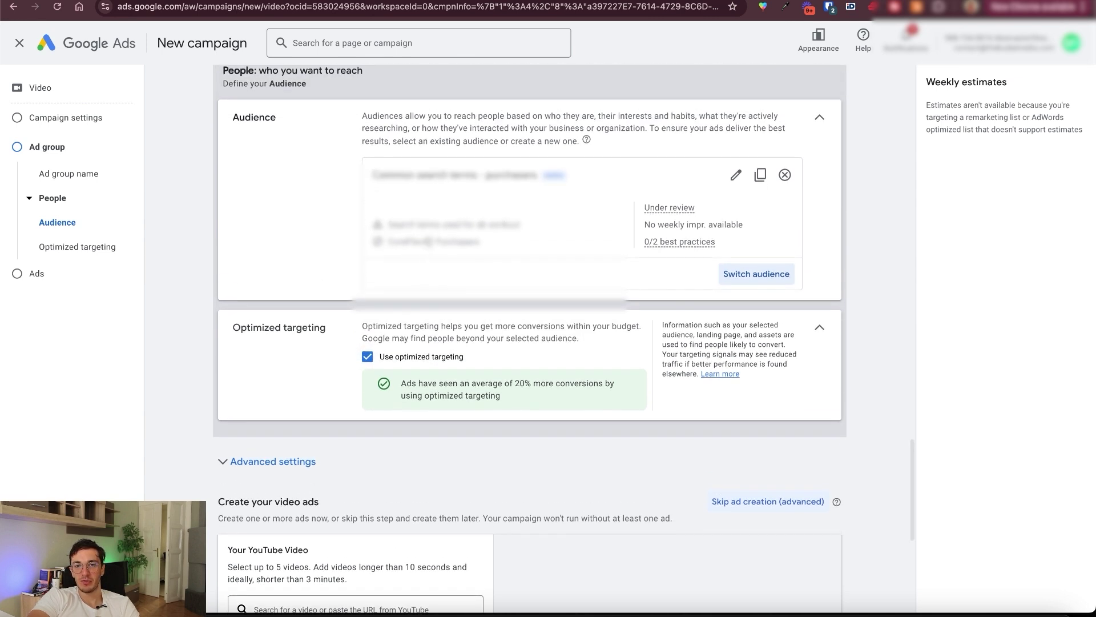
{"action": "left_click", "coordinate": [367, 358]}
{"action": "left_click", "coordinate": [367, 357]}
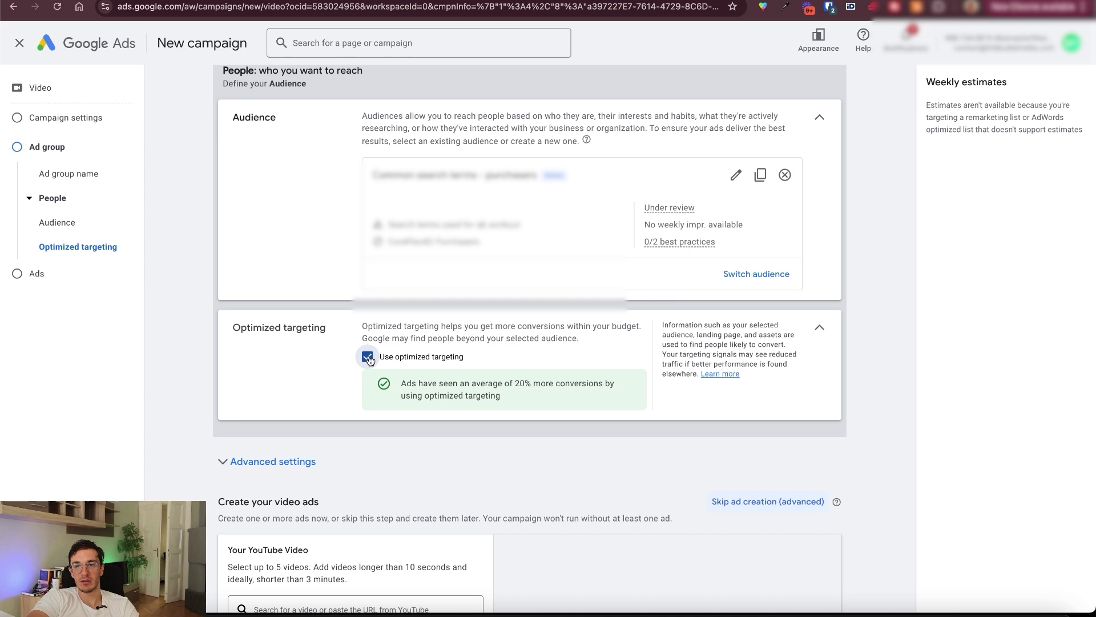
{"action": "left_click", "coordinate": [368, 358]}
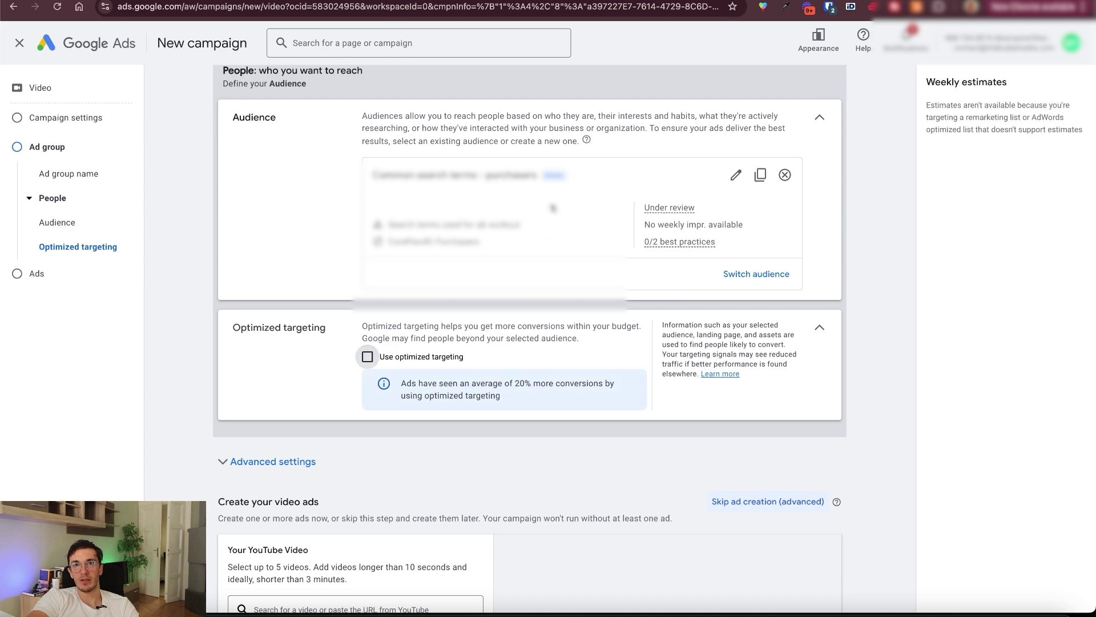
{"action": "left_click", "coordinate": [368, 357]}
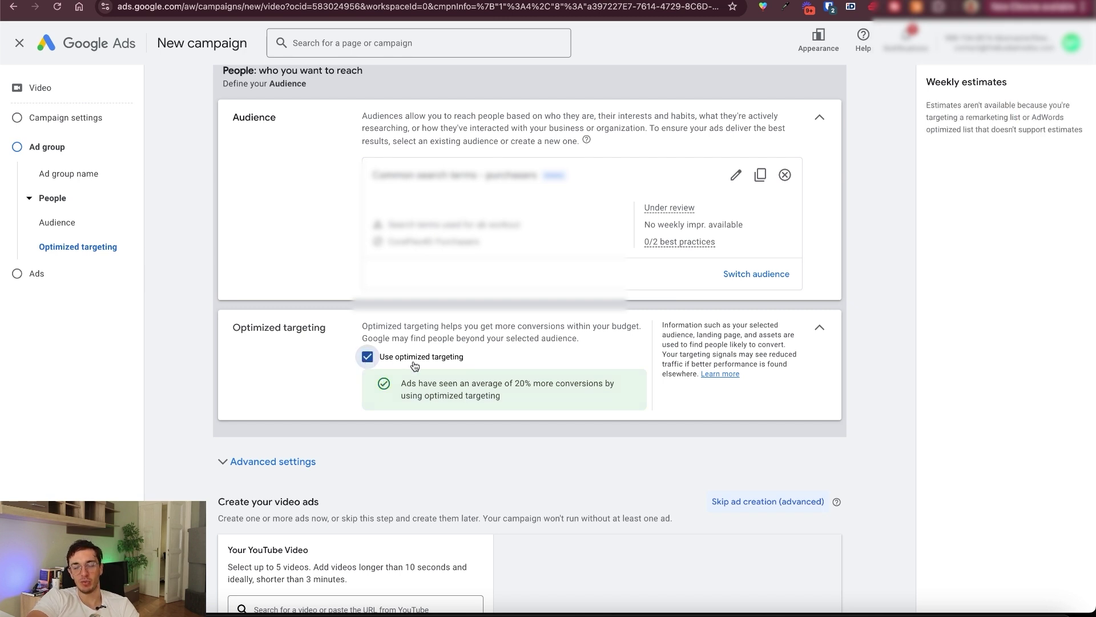
{"action": "scroll", "coordinate": [414, 365], "scroll_direction": "down", "scroll_amount": 3}
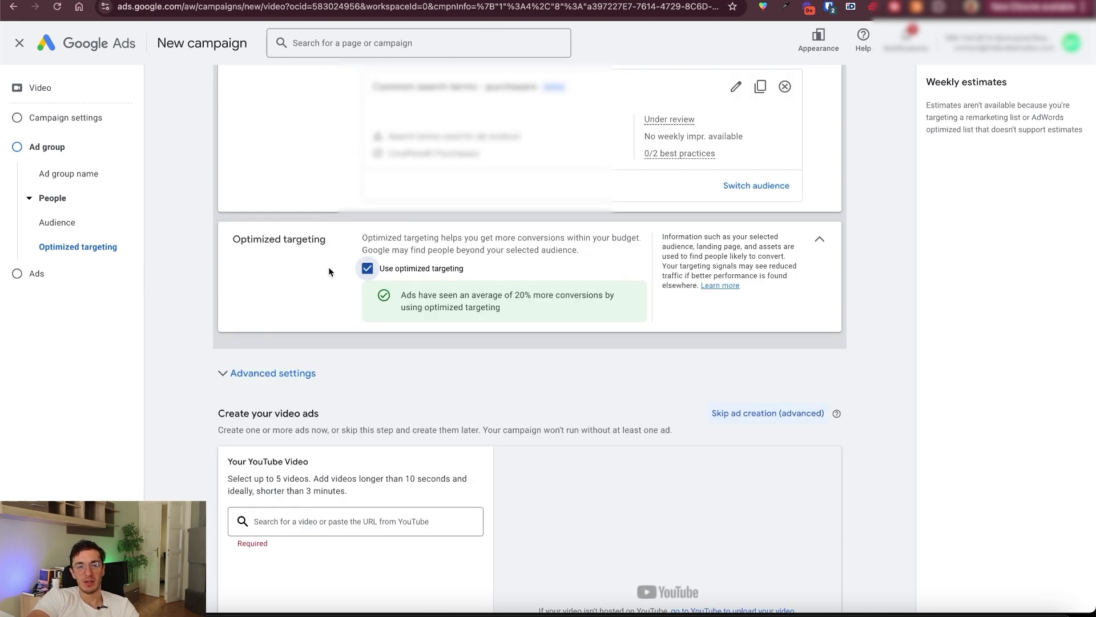
{"action": "left_click", "coordinate": [368, 270]}
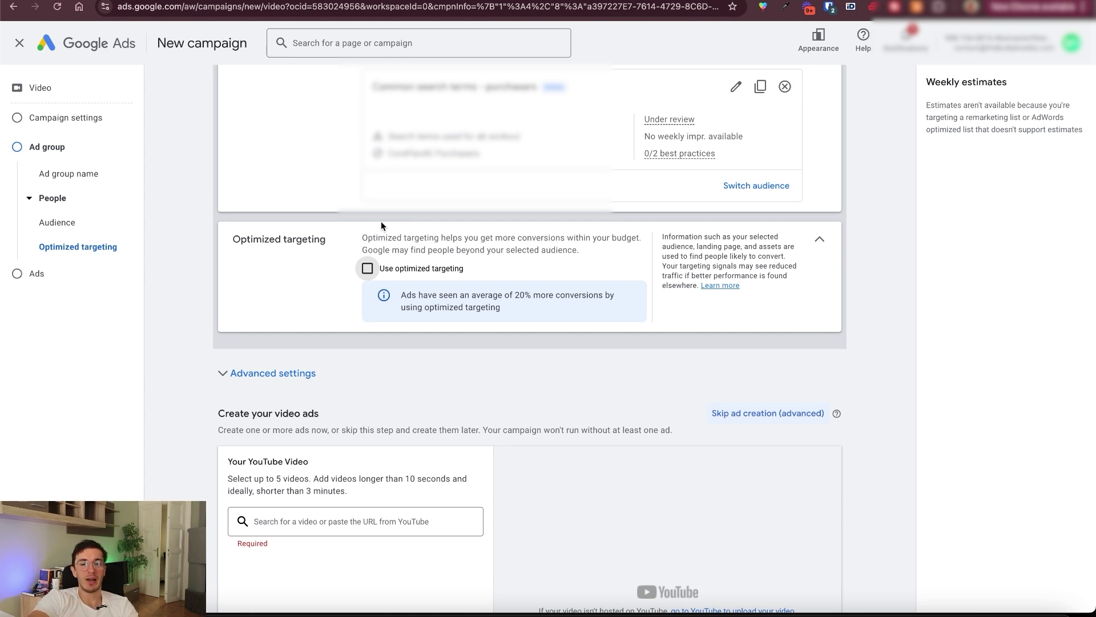
{"action": "left_click", "coordinate": [368, 269]}
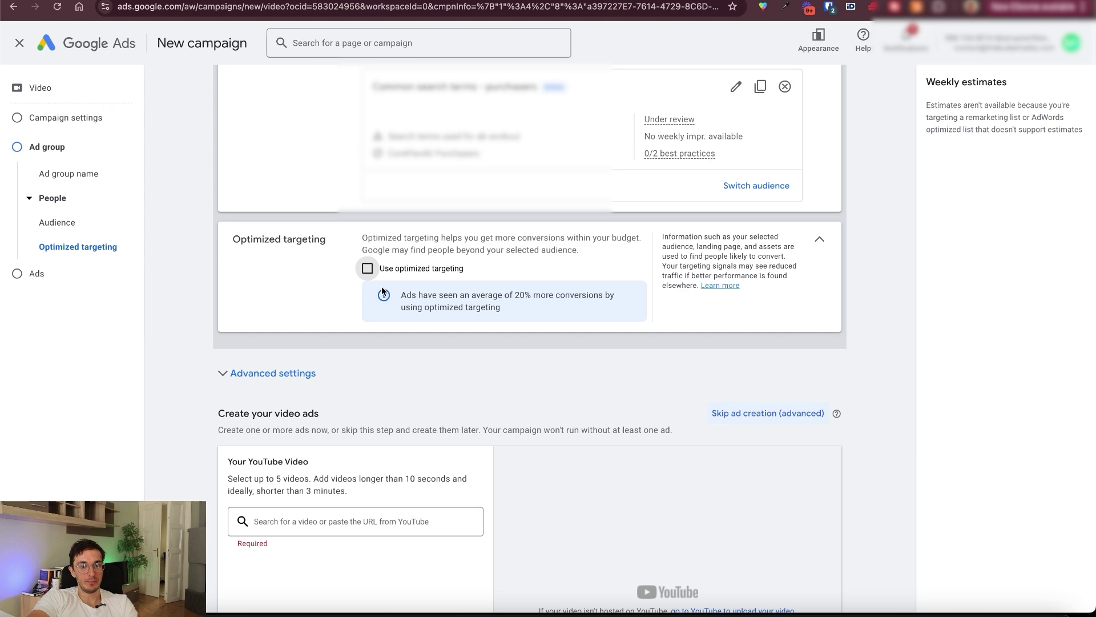
{"action": "scroll", "coordinate": [389, 336], "scroll_direction": "down", "scroll_amount": 4}
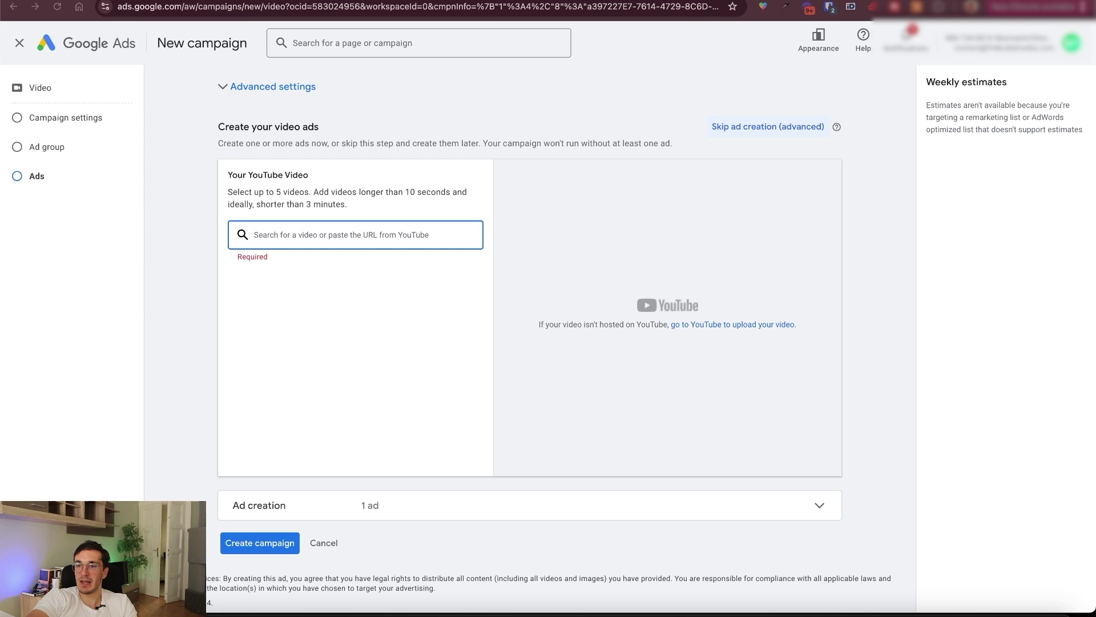
- Create the campaign without an ad and continue to the campaign overview
{"action": "left_click", "coordinate": [384, 506]}
{"action": "scroll", "coordinate": [309, 394], "scroll_direction": "down", "scroll_amount": 3}
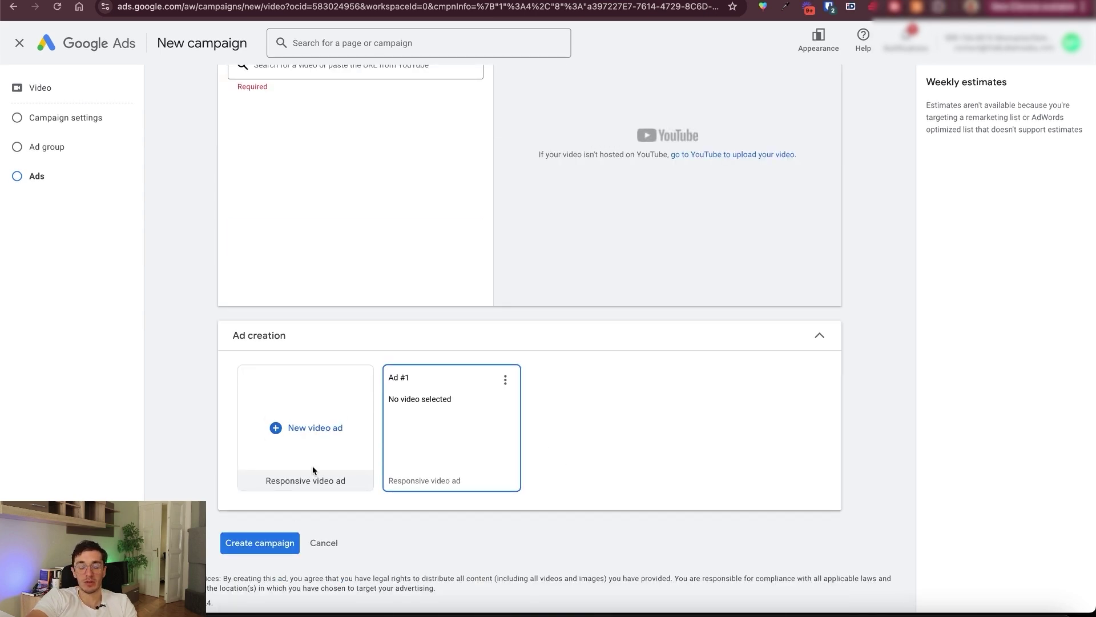
{"action": "left_click", "coordinate": [260, 543]}
{"action": "scroll", "coordinate": [392, 314], "scroll_direction": "up", "scroll_amount": 8}
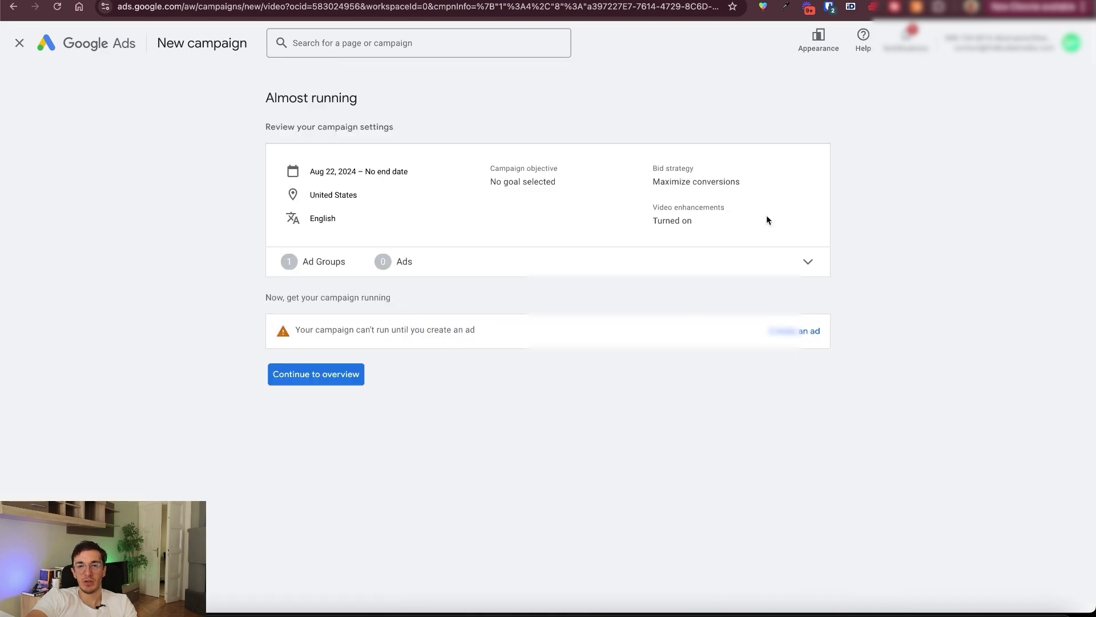
{"action": "left_click", "coordinate": [805, 262]}
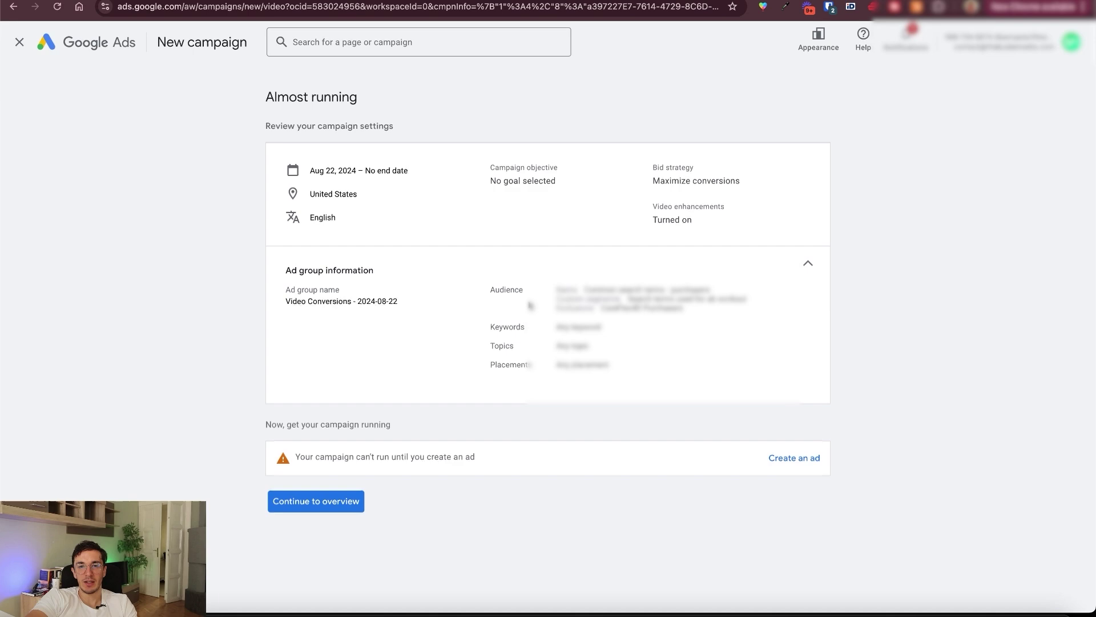
{"action": "left_click", "coordinate": [317, 503]}
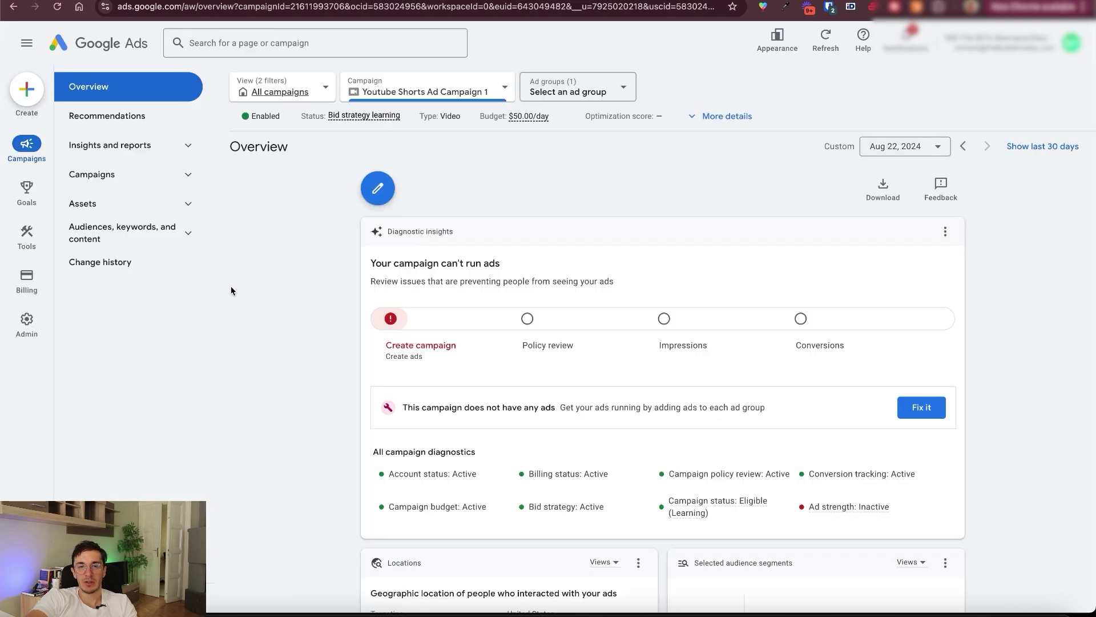
- Go to the Campaigns list showing Youtube Shorts Ad Campaign 1
{"action": "scroll", "coordinate": [935, 251], "scroll_direction": "down", "scroll_amount": 4}
{"action": "scroll", "coordinate": [937, 255], "scroll_direction": "up", "scroll_amount": 2}
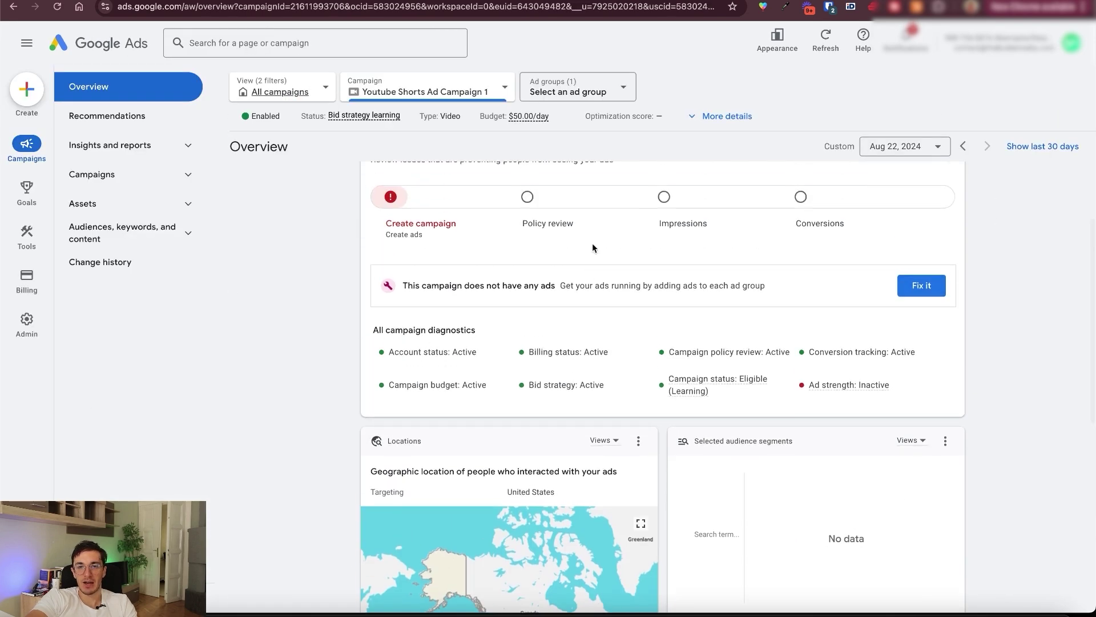
{"action": "scroll", "coordinate": [600, 228], "scroll_direction": "up", "scroll_amount": 1}
{"action": "scroll", "coordinate": [503, 264], "scroll_direction": "up", "scroll_amount": 1}
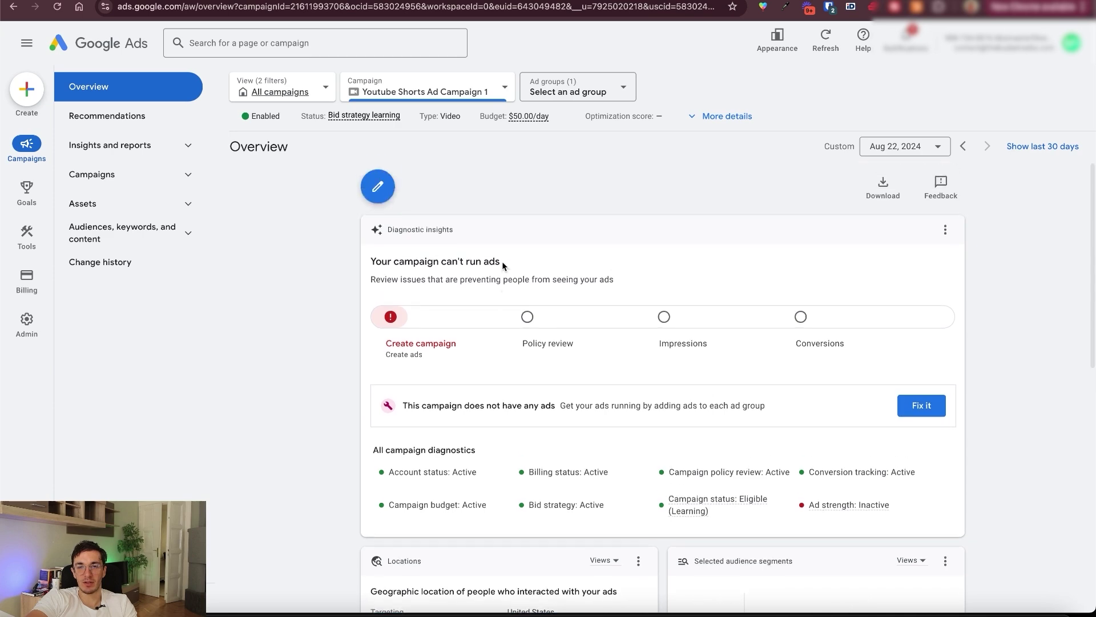
{"action": "left_click", "coordinate": [147, 173]}
{"action": "left_click", "coordinate": [138, 204]}
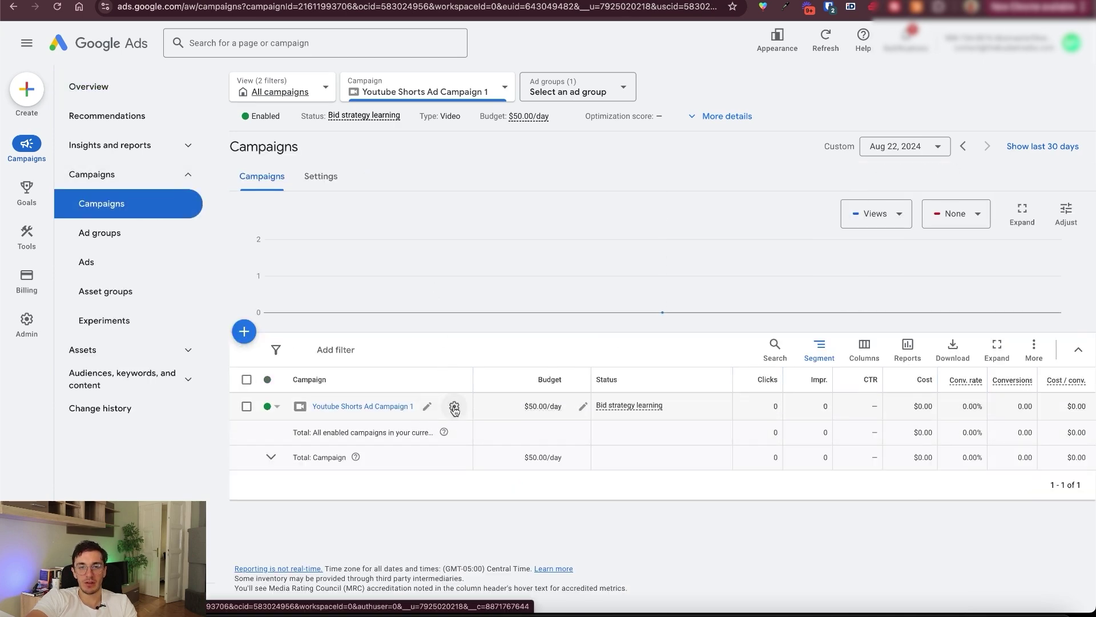
- Open Youtube Shorts Ad Campaign 1's settings and review its budget, networks, languages and locations
{"action": "left_click", "coordinate": [455, 408]}
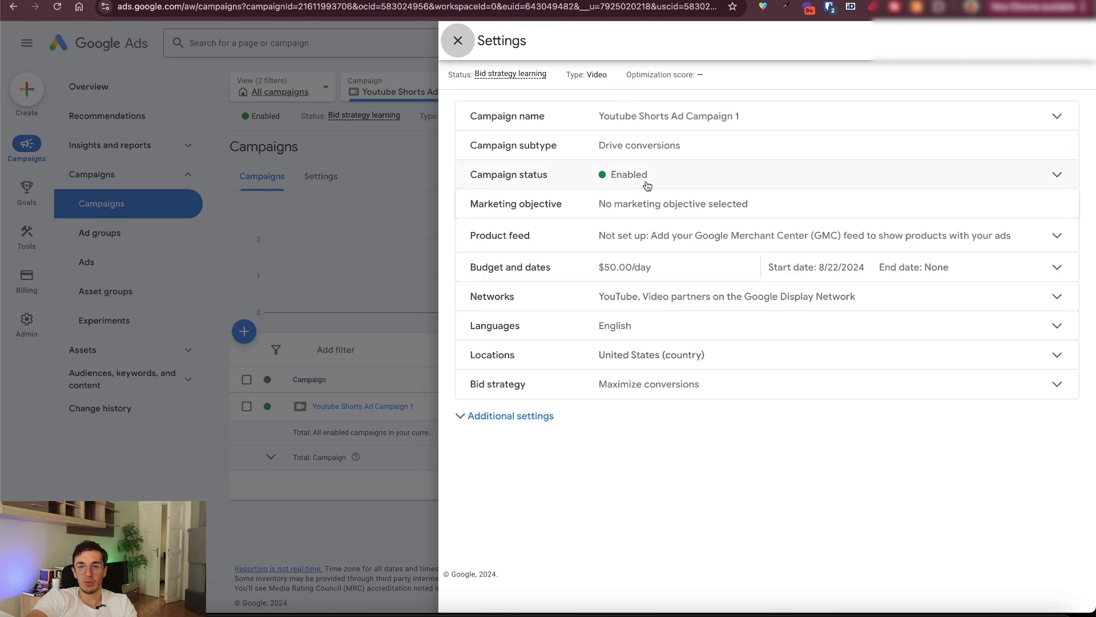
{"action": "left_click", "coordinate": [662, 274]}
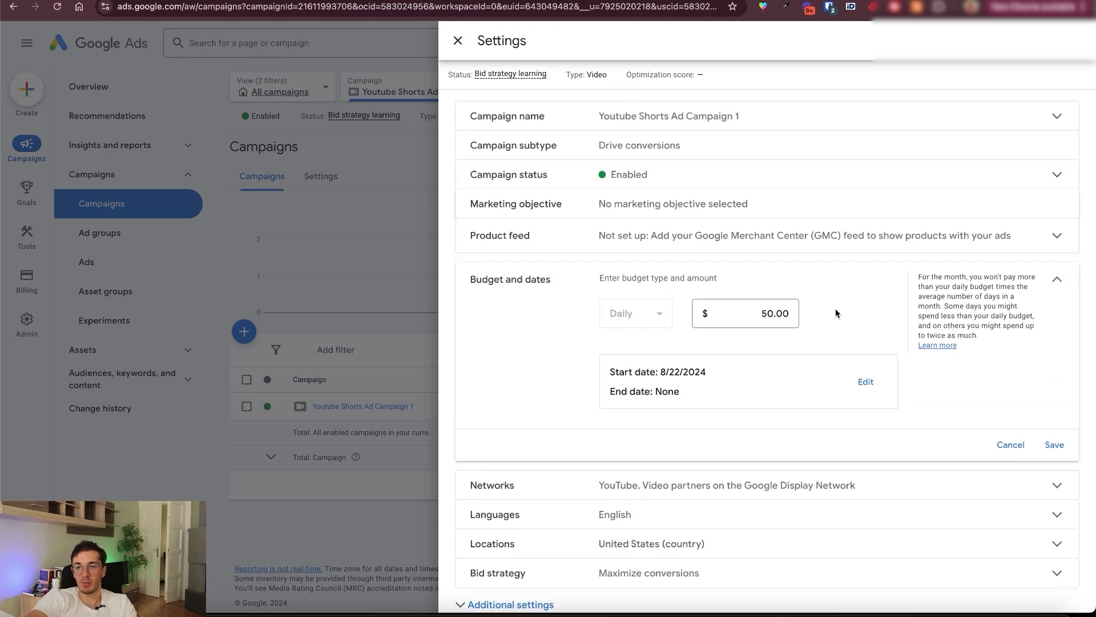
{"action": "scroll", "coordinate": [675, 373], "scroll_direction": "down", "scroll_amount": 3}
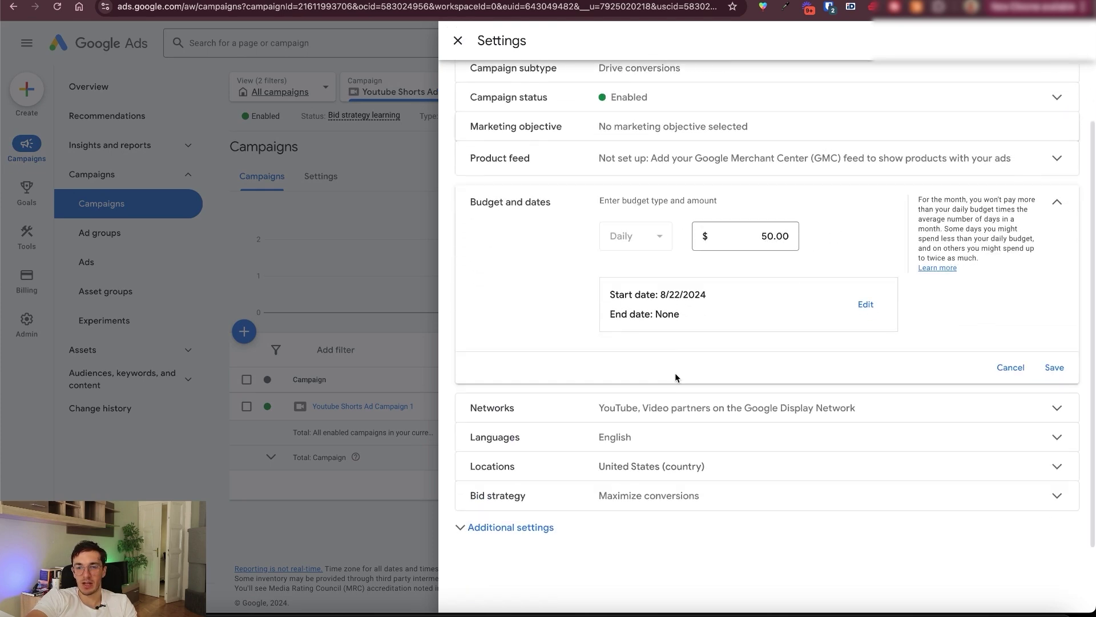
{"action": "left_click", "coordinate": [609, 423]}
{"action": "left_click", "coordinate": [647, 406]}
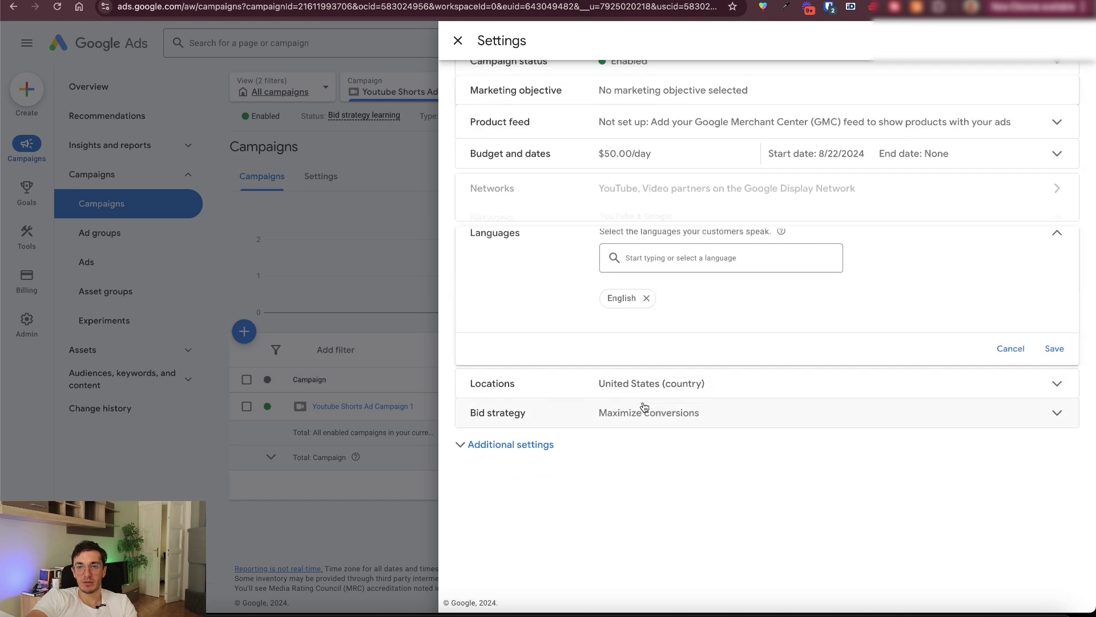
{"action": "left_click", "coordinate": [649, 390]}
- Switch the bid strategy to Target CPA and enter the $40 target
{"action": "left_click", "coordinate": [642, 425]}
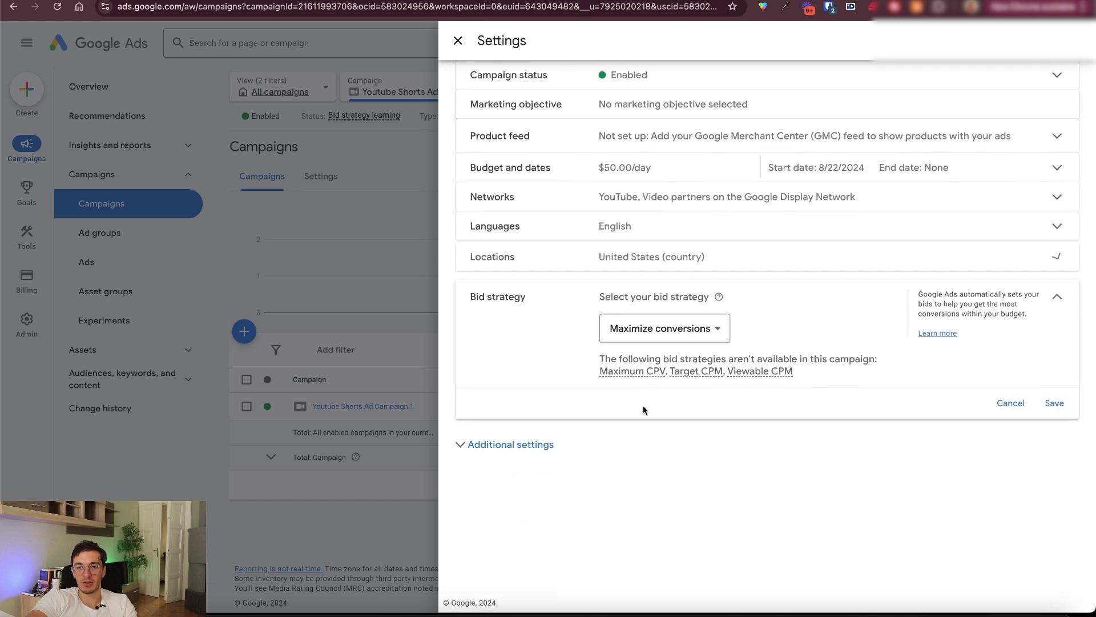
{"action": "scroll", "coordinate": [671, 354], "scroll_direction": "up", "scroll_amount": 2}
{"action": "left_click", "coordinate": [679, 429]}
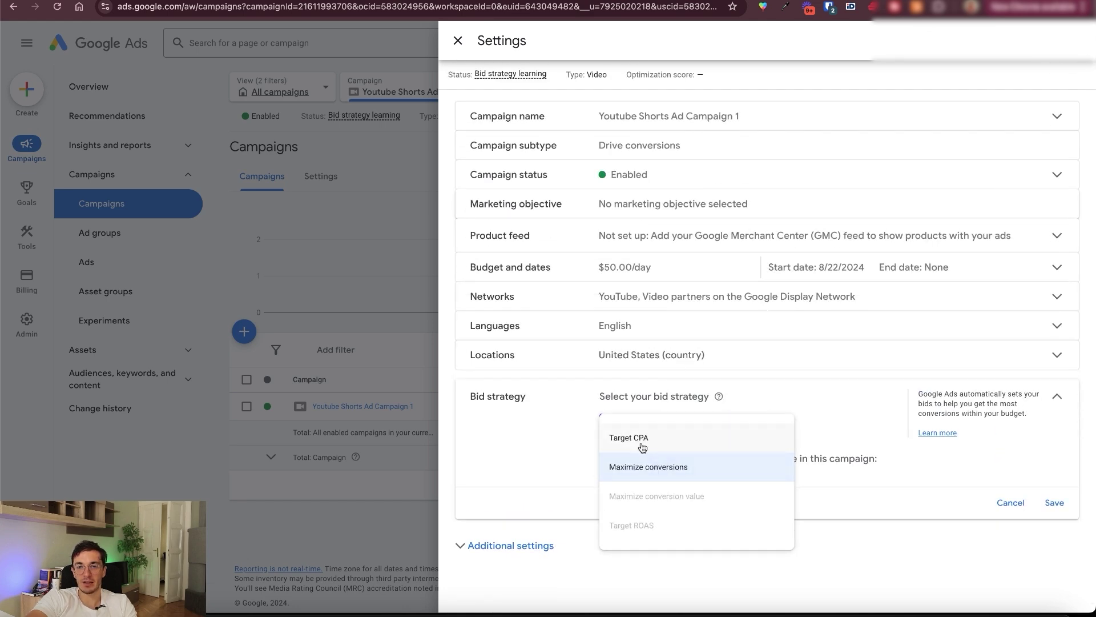
{"action": "left_click", "coordinate": [643, 440]}
{"action": "scroll", "coordinate": [671, 330], "scroll_direction": "down", "scroll_amount": 3}
{"action": "left_click", "coordinate": [649, 339]}
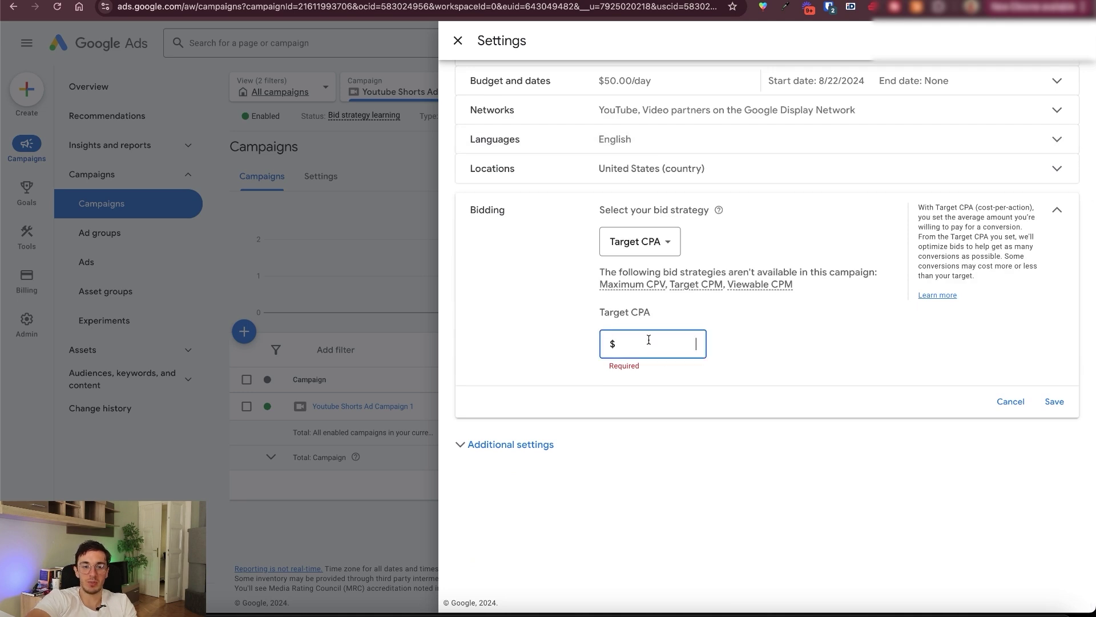
{"action": "type", "text": "4"}
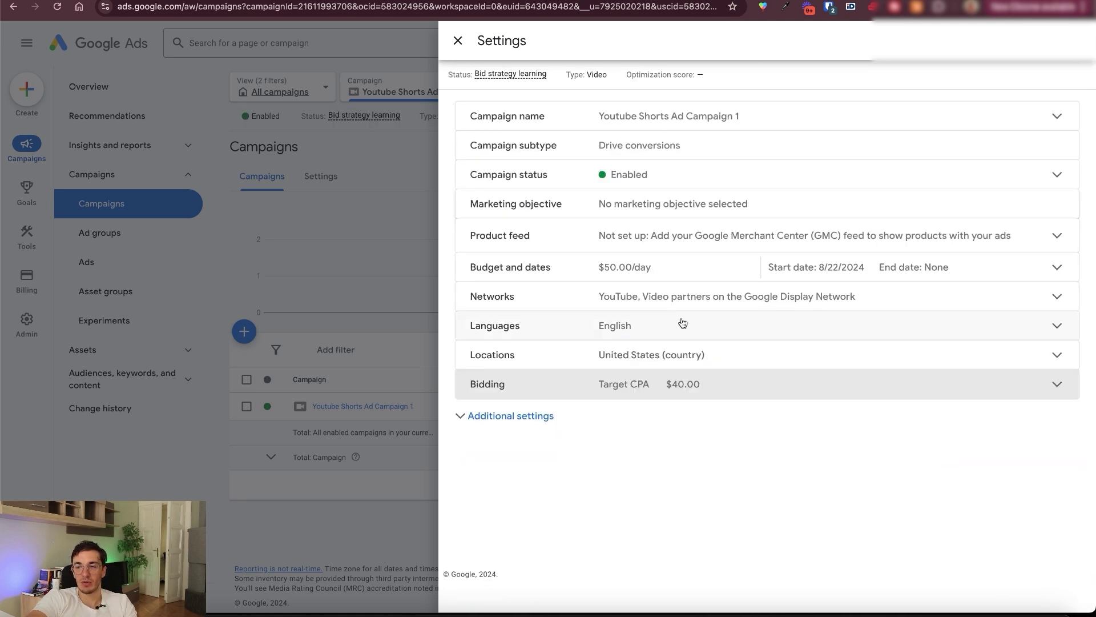
- Close the Settings panel of Youtube Shorts Ad Campaign 1
{"action": "left_click", "coordinate": [458, 40]}
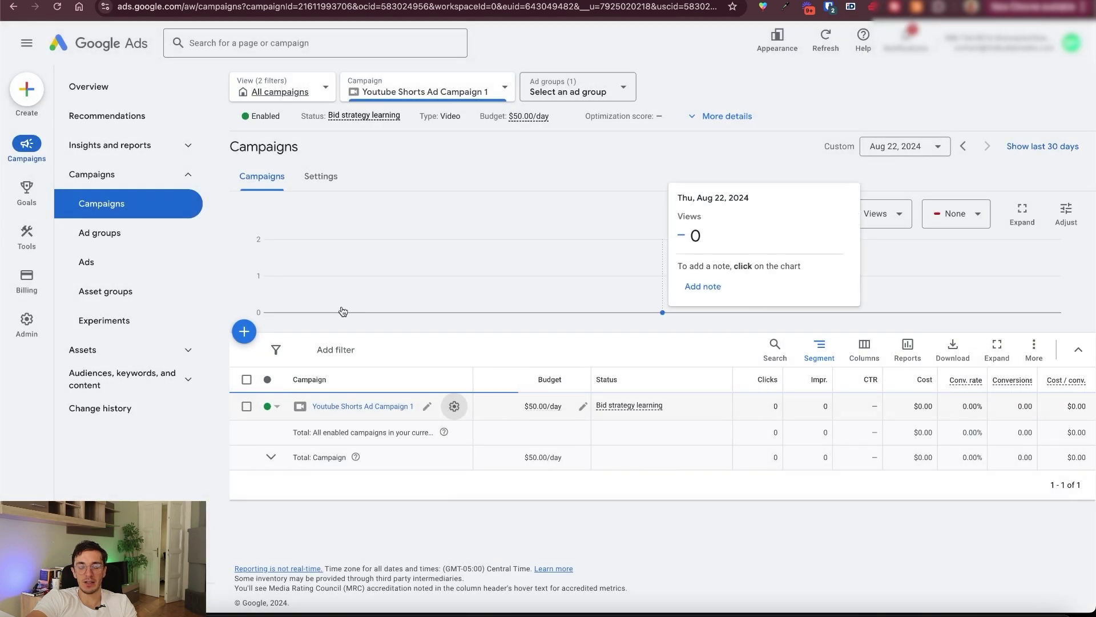